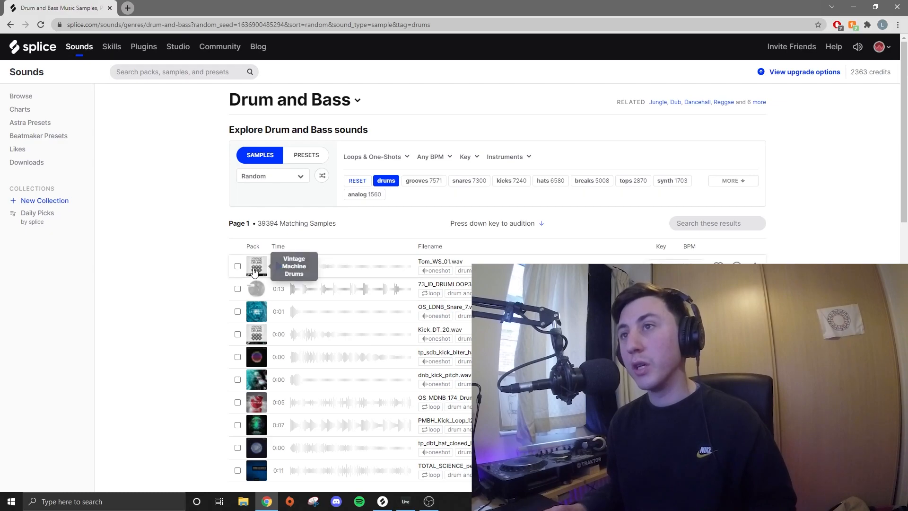
Open the Fundamental Liquid DNB sample pack from the Drum and Bass results and play its demo
left_click(278, 312)
left_click(257, 315)
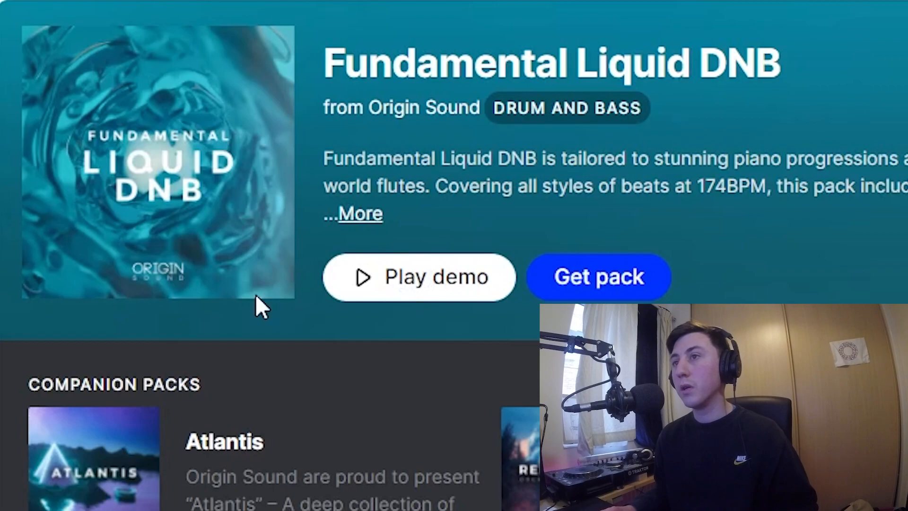
left_click(349, 278)
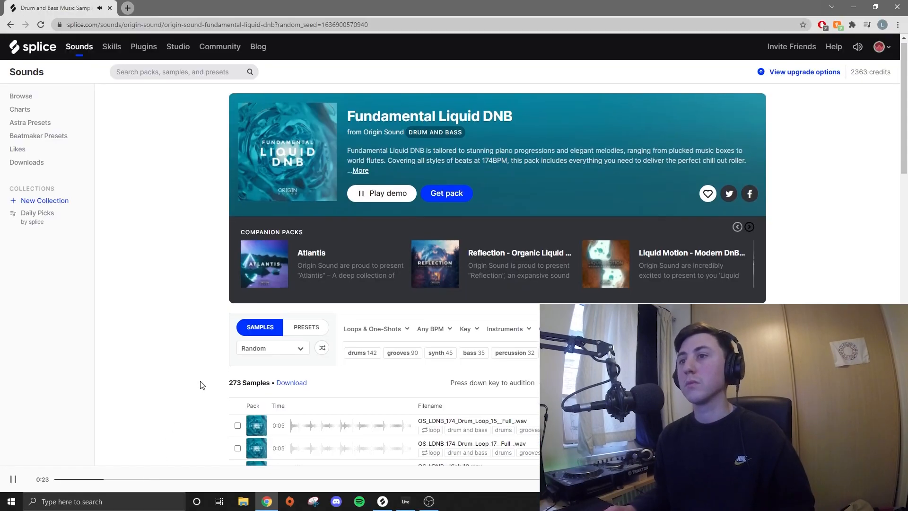
Filter the pack to drum one-shots and look through its kick, snare and tops samples
scroll(202, 386, "down", 5)
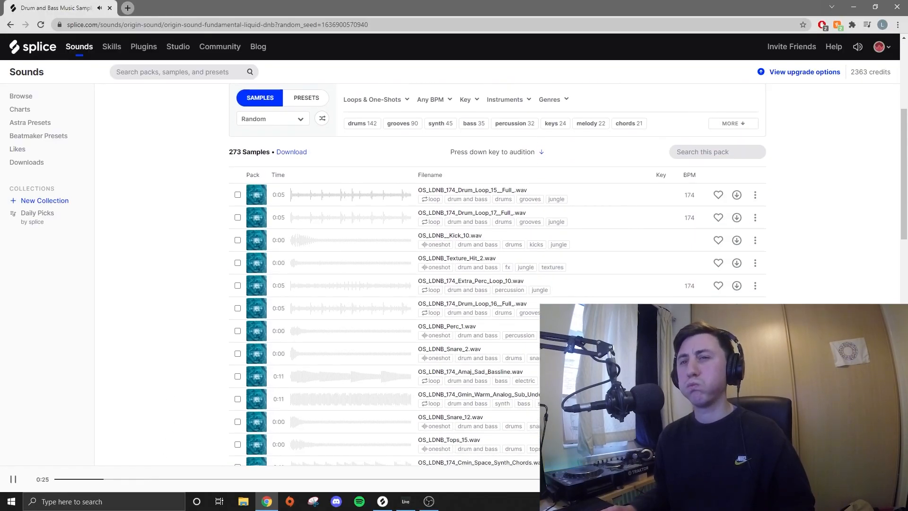
scroll(211, 278, "up", 2)
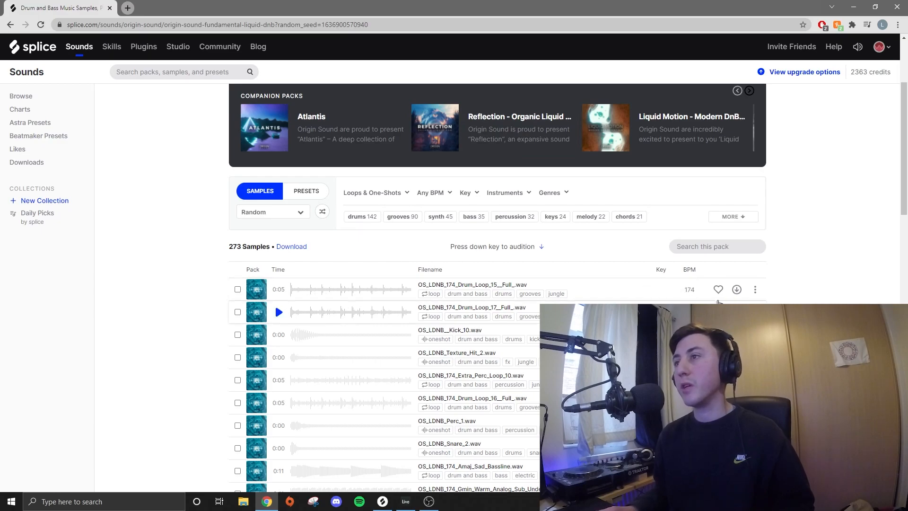
scroll(381, 313, "down", 1)
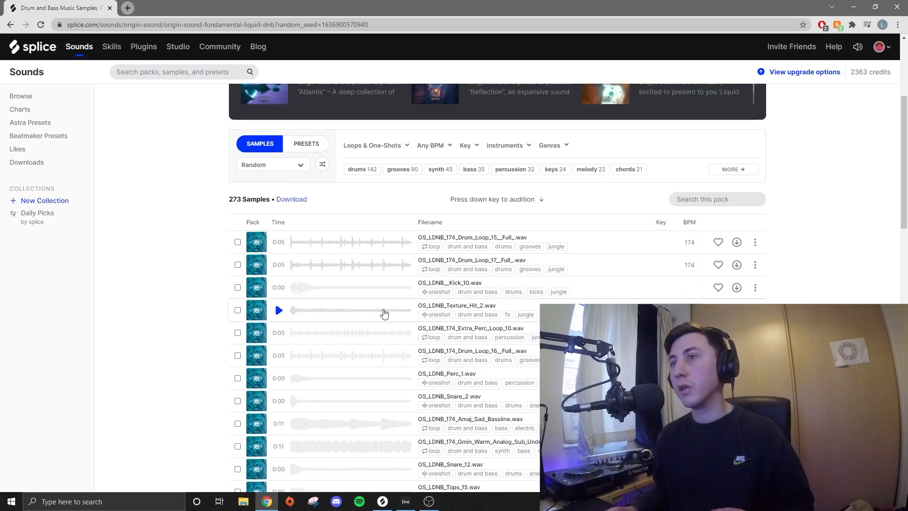
scroll(246, 315, "down", 3)
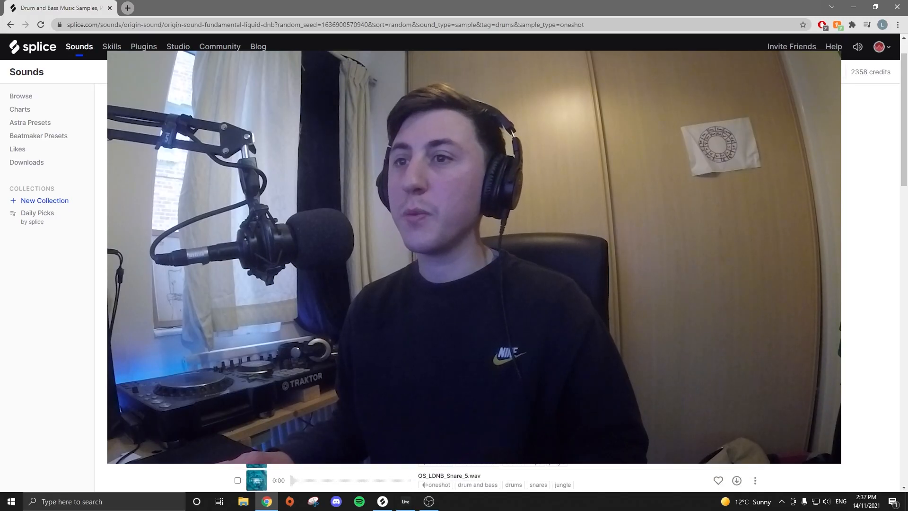
scroll(454, 284, "down", 1)
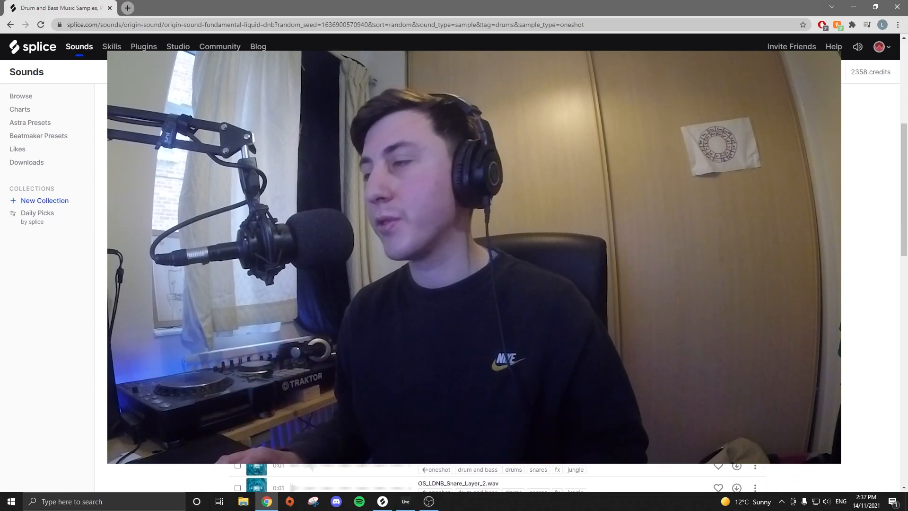
scroll(454, 284, "down", 3)
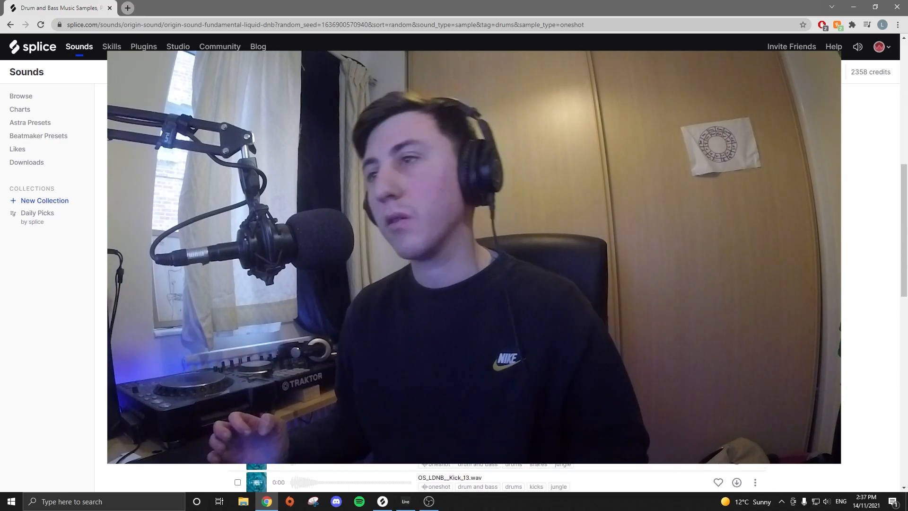
scroll(454, 284, "down", 3)
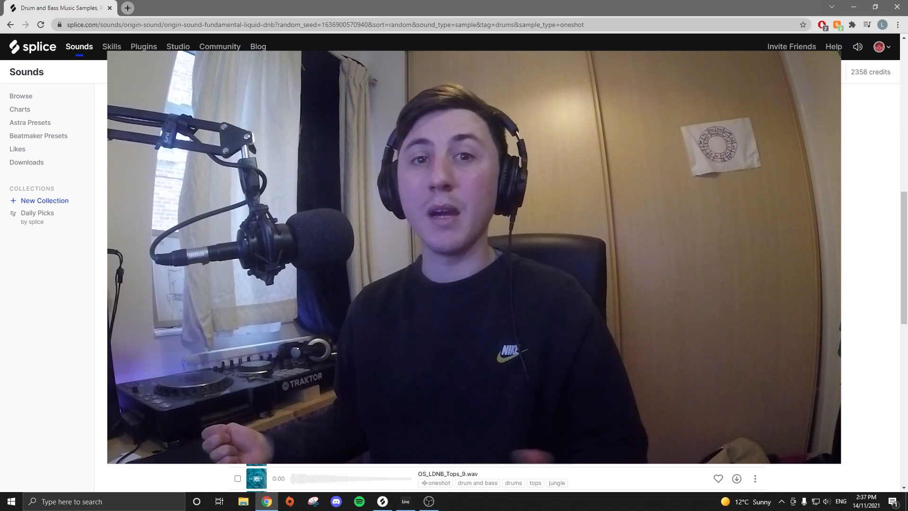
scroll(498, 287, "down", 1)
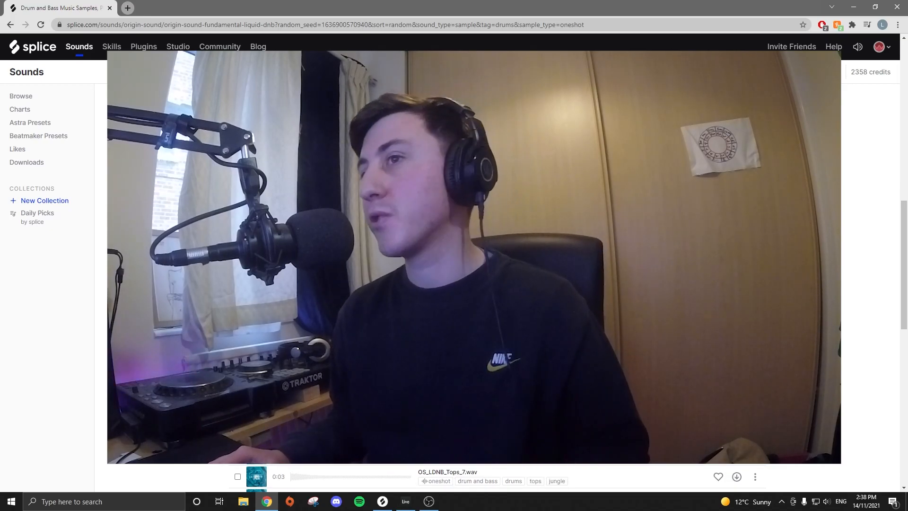
scroll(497, 288, "down", 2)
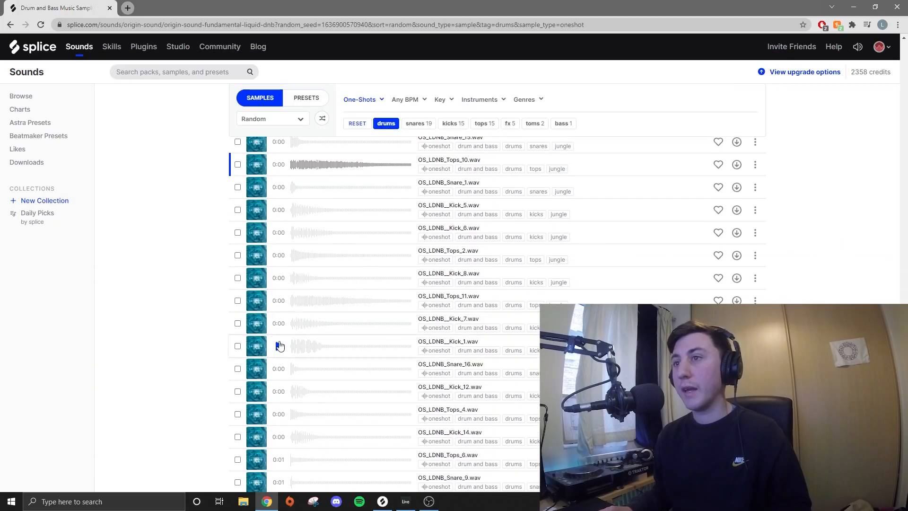
left_click_drag(280, 349, 384, 207)
Switch to Ableton Live and load a Drum Rack onto the first MIDI track
left_click_drag(750, 124, 736, 95)
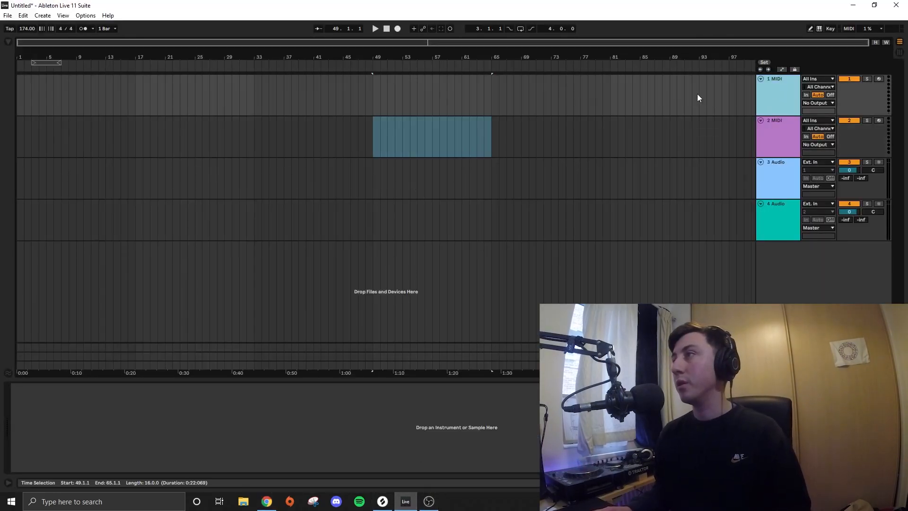
left_click(8, 42)
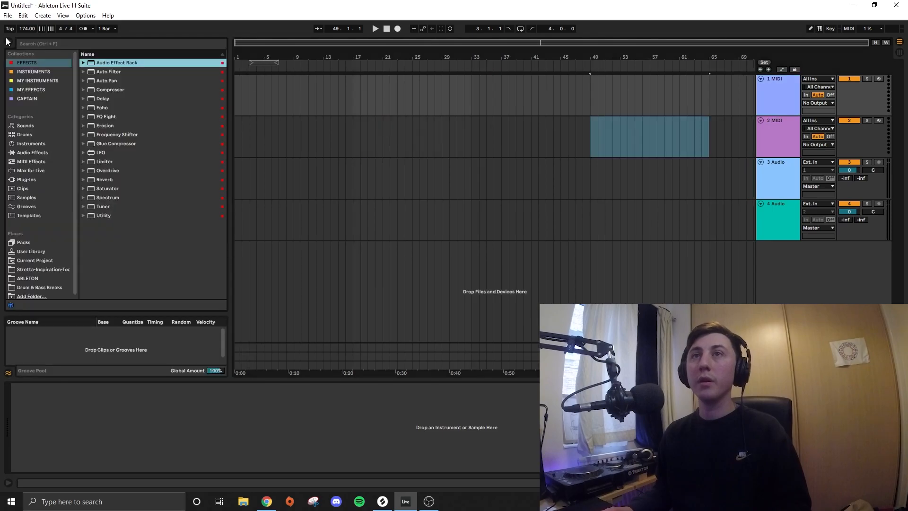
left_click(36, 71)
double_click(108, 62)
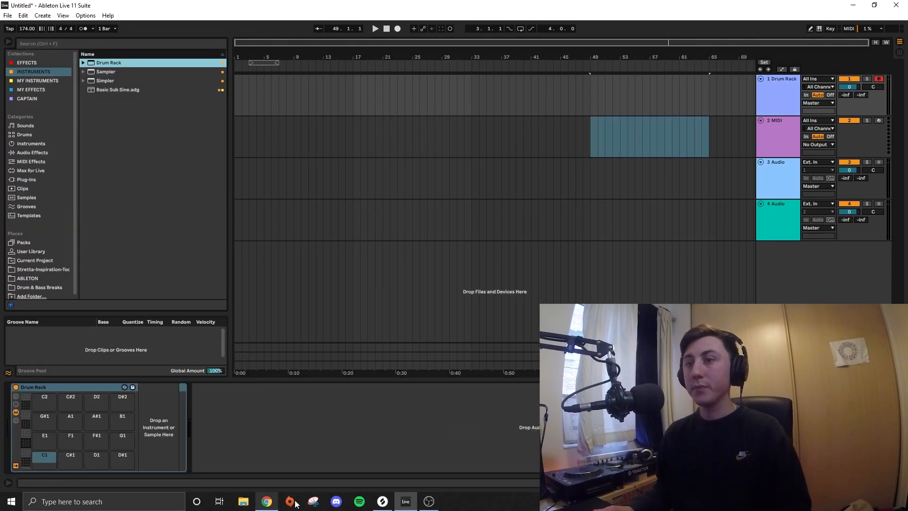
From the Splice app, load Tops_8, Snare_13, Tops_4, Kick_1, Perc_15, Snare_2, Perc_1 and Tops_15 onto Drum Rack pads C1 to G1
left_click(382, 502)
left_click_drag(302, 15, 0, 19)
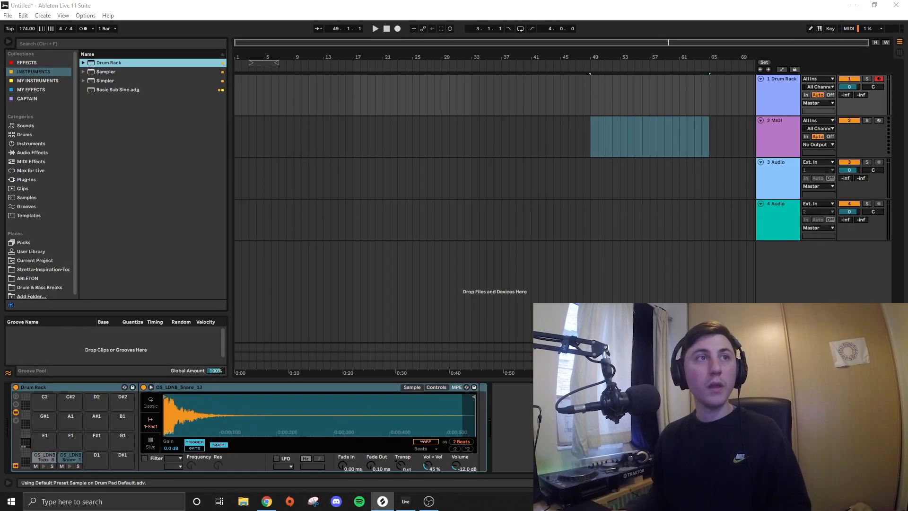
left_click_drag(97, 462, 122, 458)
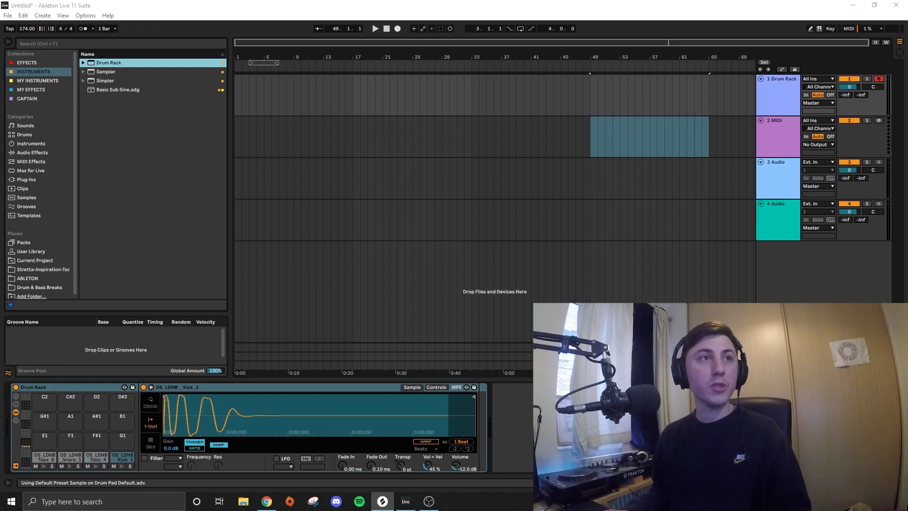
left_click_drag(75, 464, 45, 457)
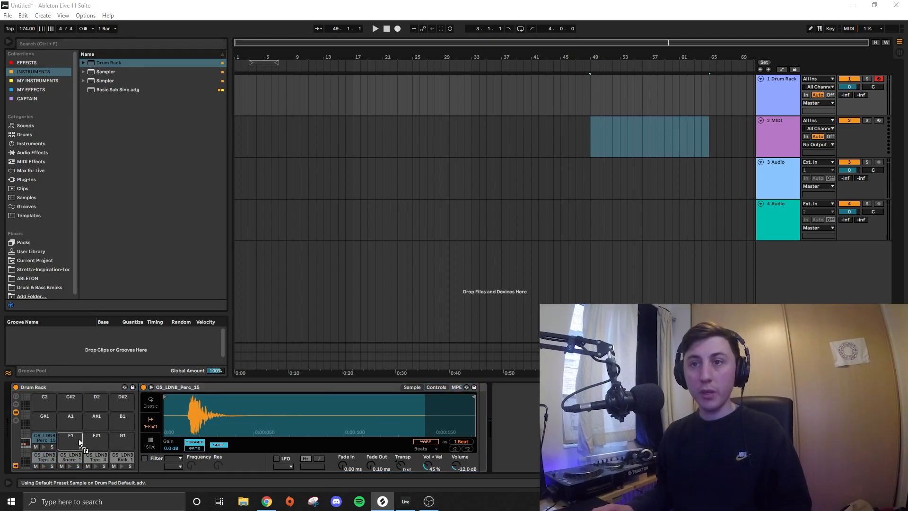
left_click_drag(78, 439, 122, 440)
Program Kick_1 on beat 1 and the offbeat after beat 3 of every bar in a four-bar Drum Rack clip, and loop it
left_click(478, 94)
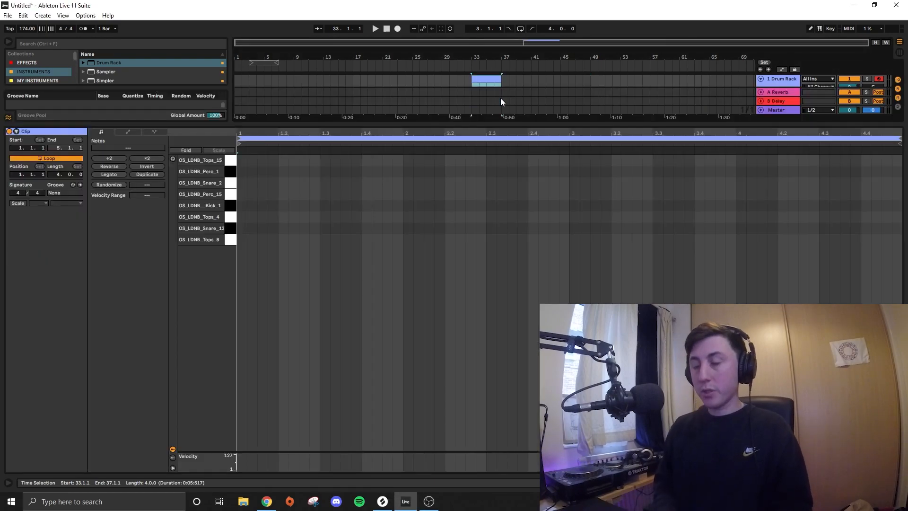
key("ctrl+v")
key("space")
left_click(489, 78)
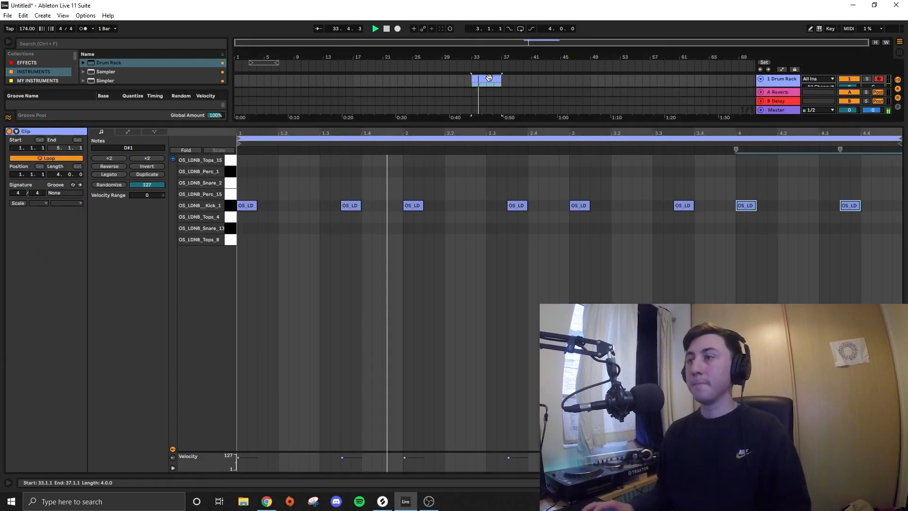
key("ctrl+l")
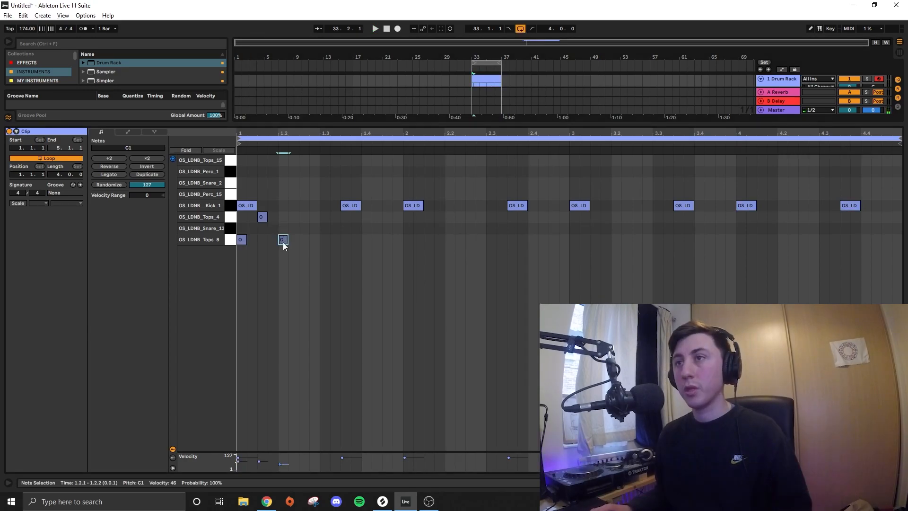
Fill all four bars with Tops_8 notes on each beat and Tops_4 notes on the offbeats, layered with Tops_15 notes
left_click_drag(286, 242, 241, 250)
key("ctrl+d")
key("ctrl+d")
key("ctrl+d")
key("ctrl+d")
key("ctrl+d")
key("ctrl+d")
key("ctrl+d")
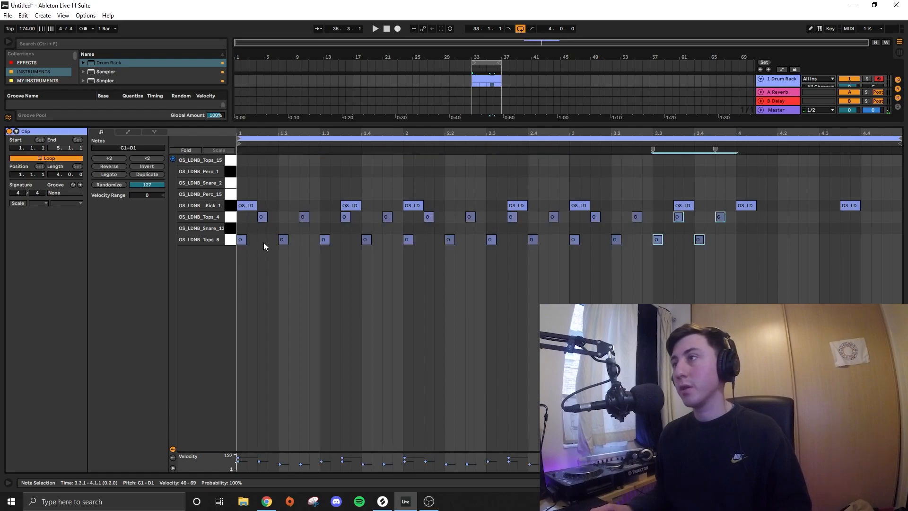
key("space")
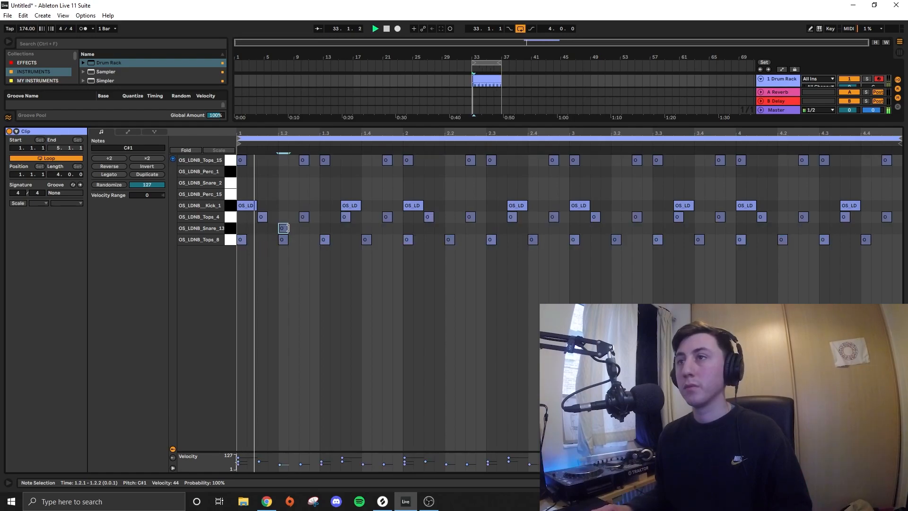
Layer Snare_13 and Perc_1 notes on beat 2 of bar 1 and copy the pair to beat 2 of bar 2
left_click_drag(287, 228, 287, 227)
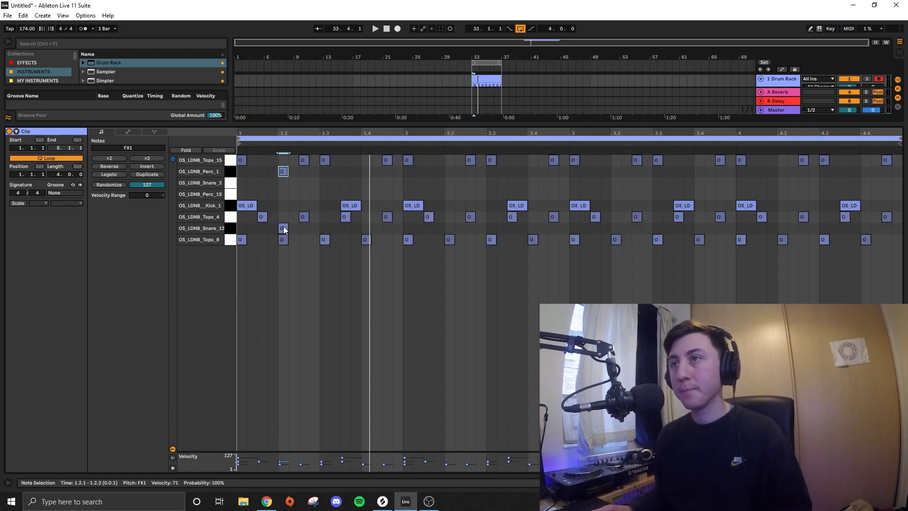
left_click(283, 228)
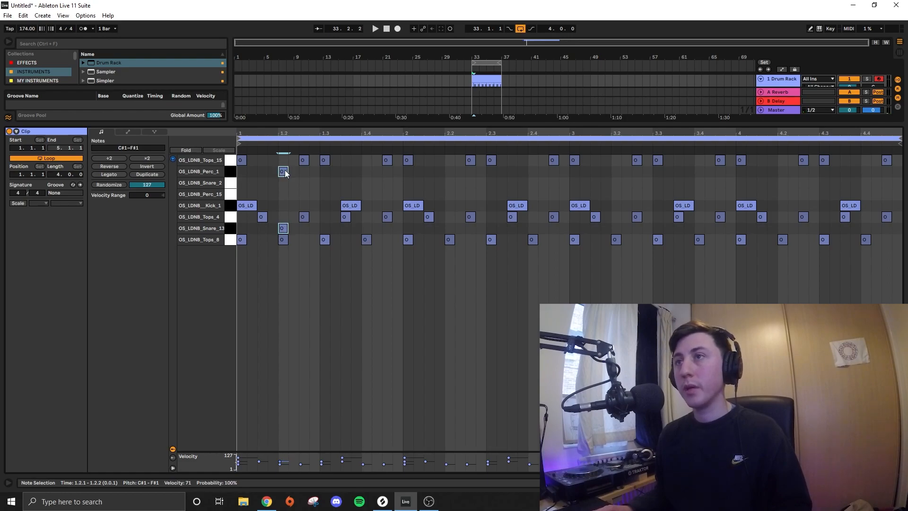
left_click_drag(284, 174, 450, 173)
key("space")
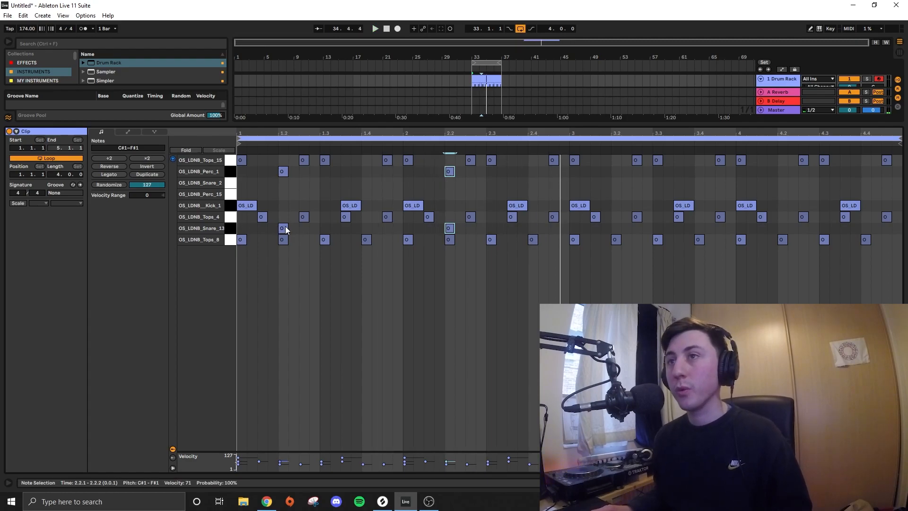
Audition Perc_15 and Snare_2 and place them together on beat 4 of every bar
key("space")
left_click(232, 194)
left_click(231, 184)
left_click(231, 184)
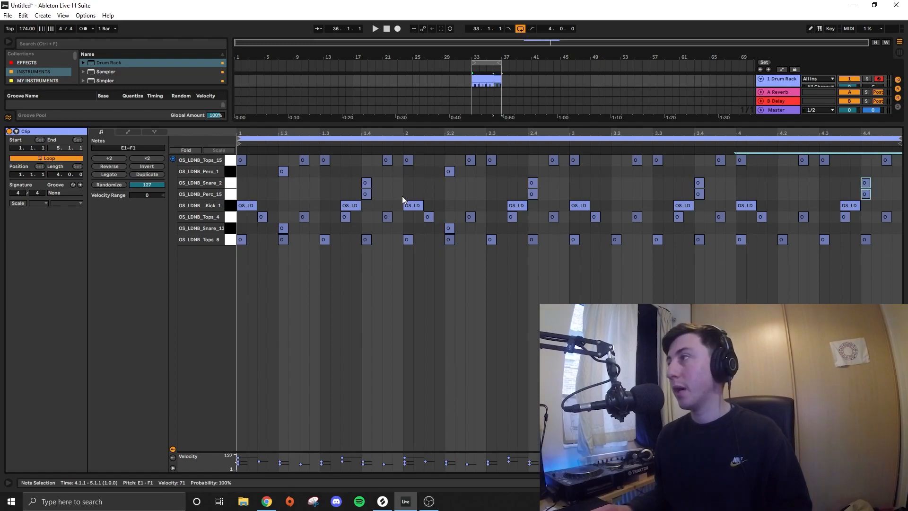
Layer softer Snare_13 notes on beat 4 of every bar and repeat the beat 2 Snare_13 and Perc_1 pair in bars 3 and 4
left_click(231, 171)
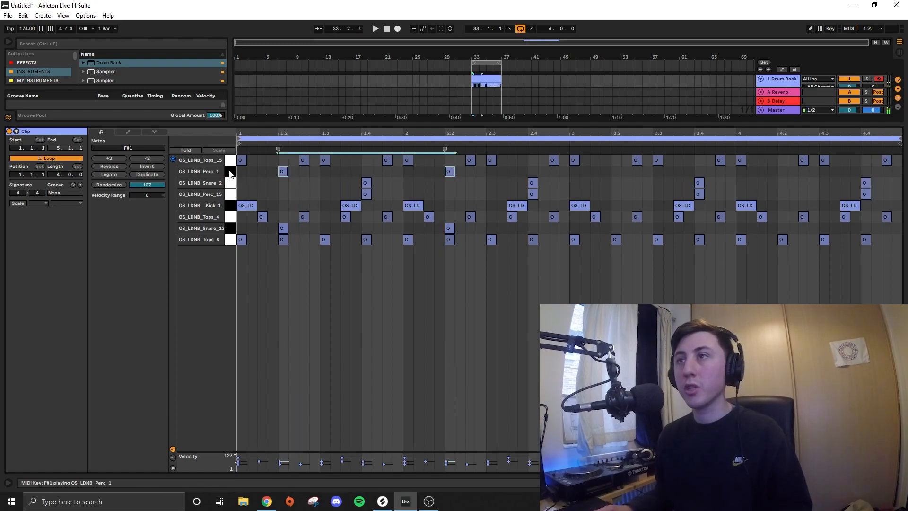
left_click(232, 229)
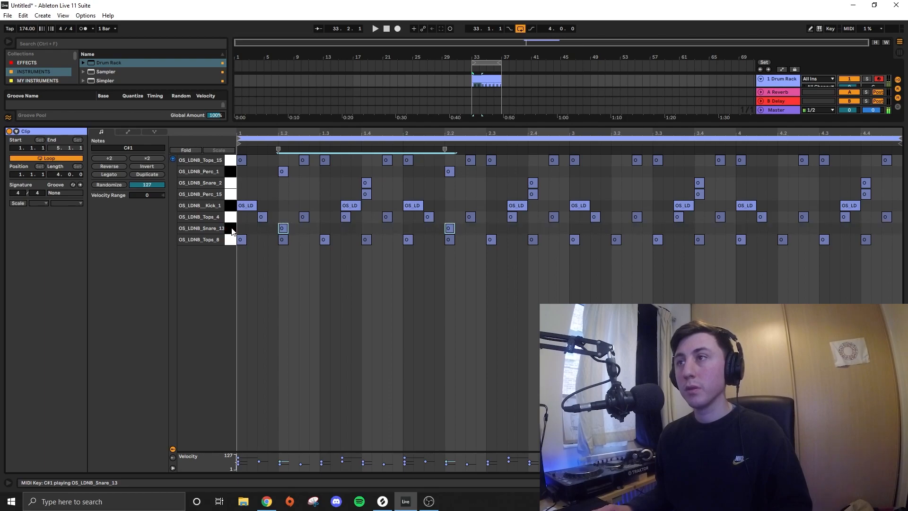
double_click(367, 229)
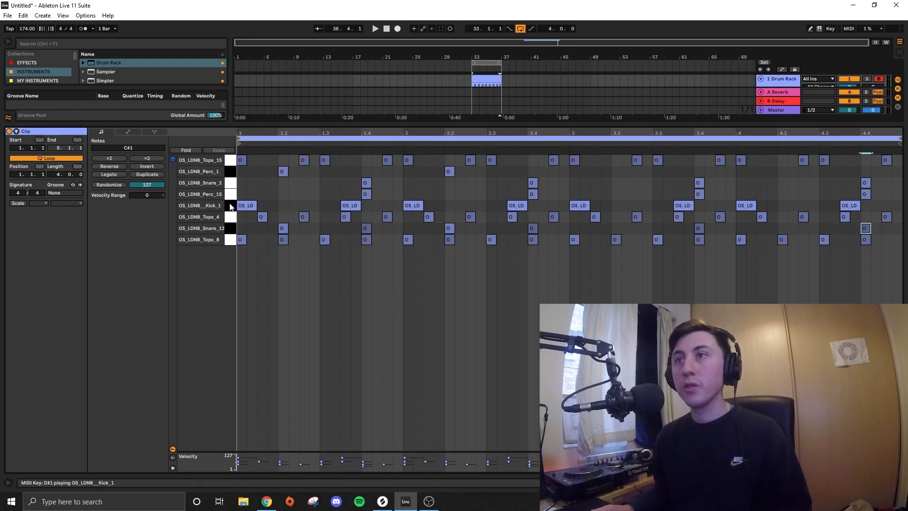
left_click_drag(230, 160, 230, 240)
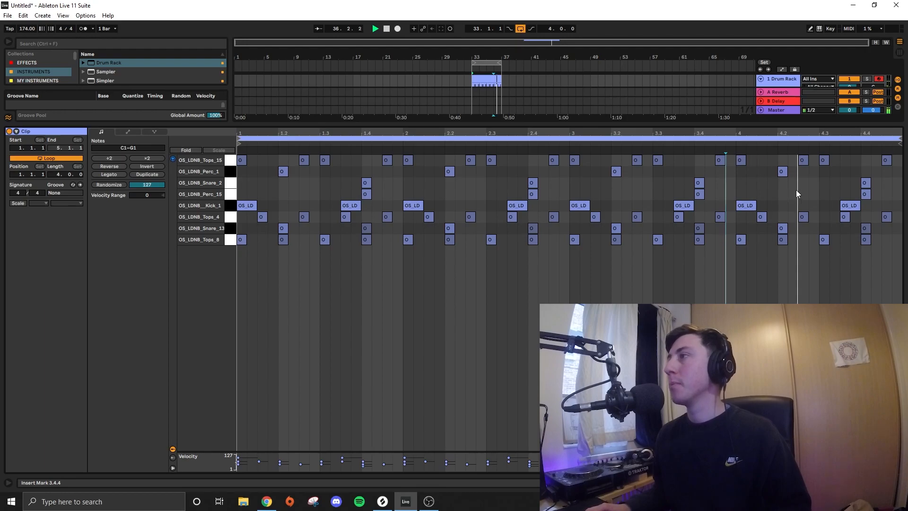
Add two ghost hits of Snare_2 with Perc_1 in bar 4, at 4.2.4 and 4.3.2
left_click_drag(782, 183, 819, 199)
left_click(813, 191)
key("ctrl+v")
left_click(747, 143)
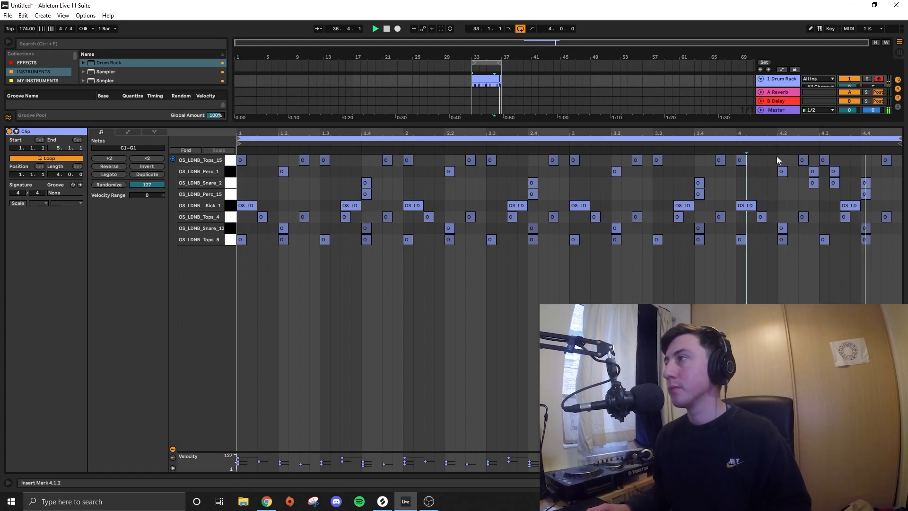
Lower the velocity of the Snare_2 and Perc_1 ghost hits in bar 4
left_click_drag(846, 172, 833, 183)
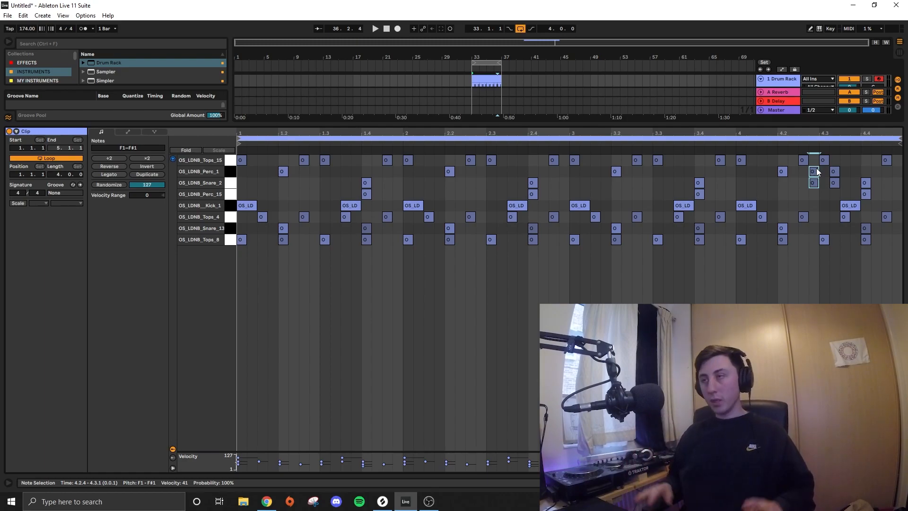
left_click(829, 173)
mouse_move(828, 170)
left_mouse_down()
mouse_move(837, 186)
mouse_move(833, 173)
left_mouse_up()
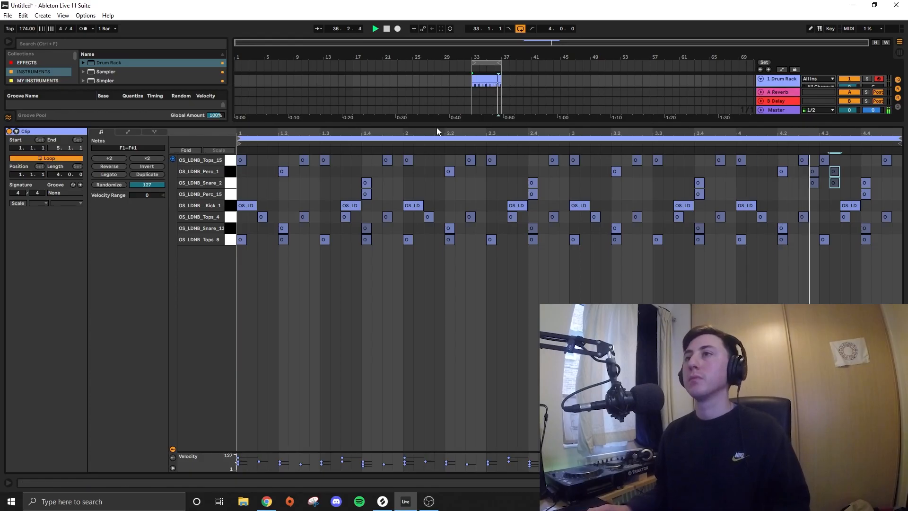
Stop playback, close the clip's note editor and show the drum clip enlarged in the arrangement
left_click(425, 137)
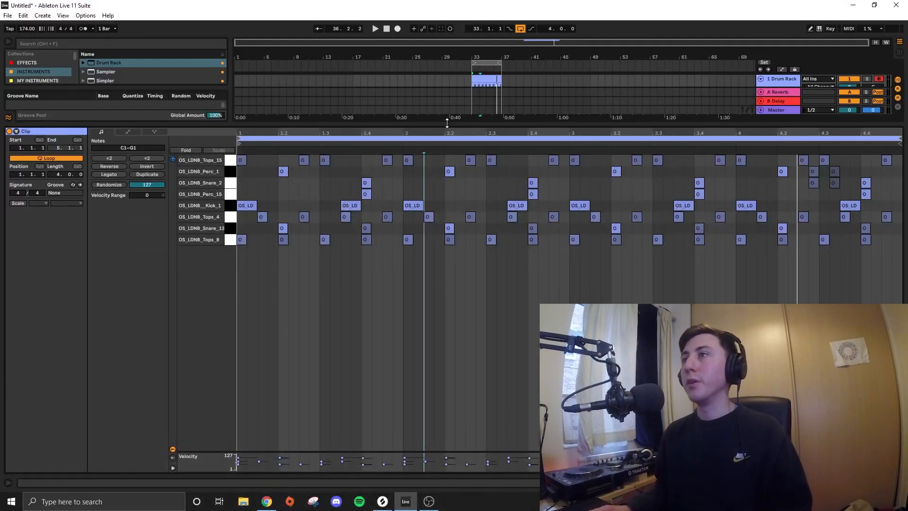
double_click(448, 123)
scroll(492, 120, "up", 3)
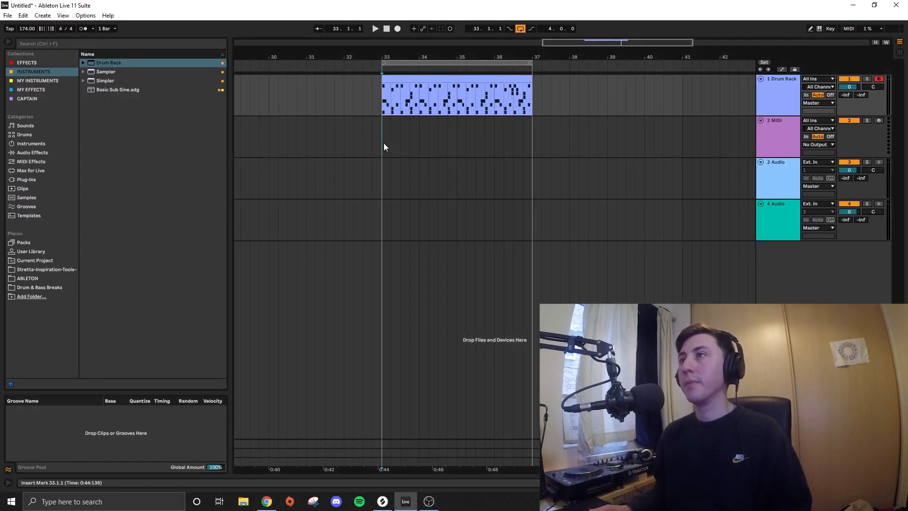
Delete the empty MIDI track and line up the No_Kick loops Drum_Loop_25, Drum_Loop_5 and Drum_Loop_6 on separate audio tracks from bar 33
left_click(384, 143)
key("Delete")
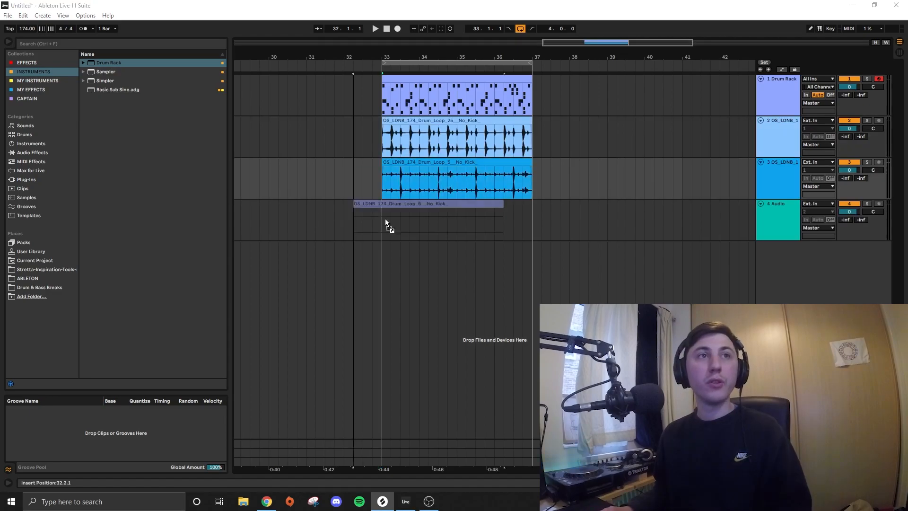
left_click_drag(386, 219, 389, 219)
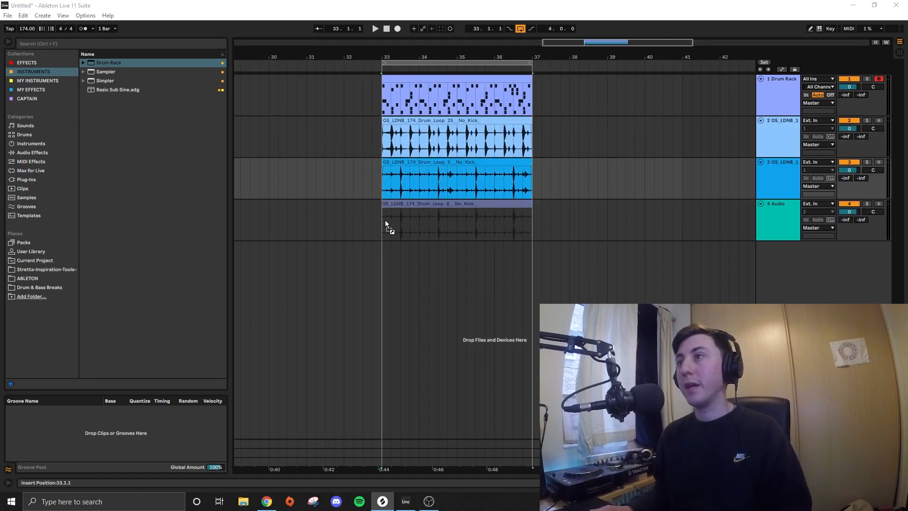
Listen to the Drum_Loop_6 track soloed from bar 33 to locate its snare hits
left_click(495, 223)
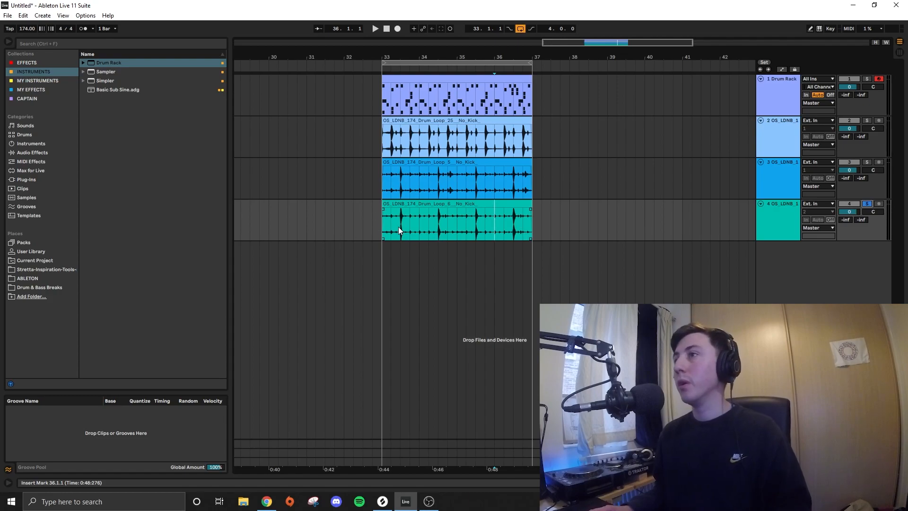
left_click(382, 223)
key("space")
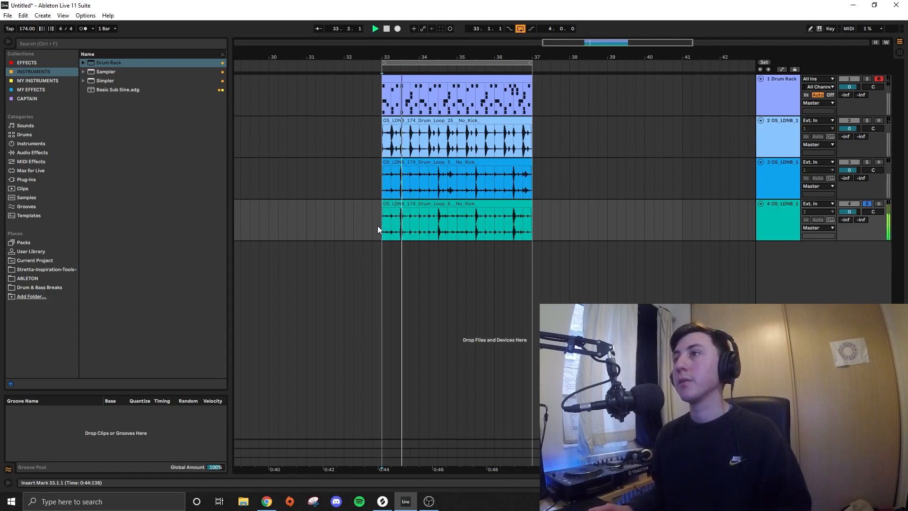
left_click(402, 228)
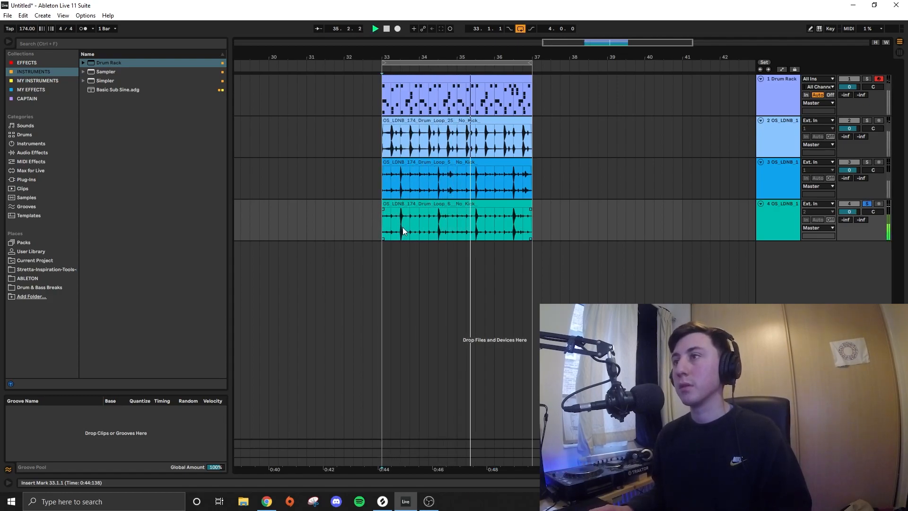
Stop playback and cut the snare hit on beat 3 of each of the four bars out of the Drum_Loop_6 clip
scroll(402, 227, "up", 3)
key("space")
left_click_drag(400, 222, 410, 220)
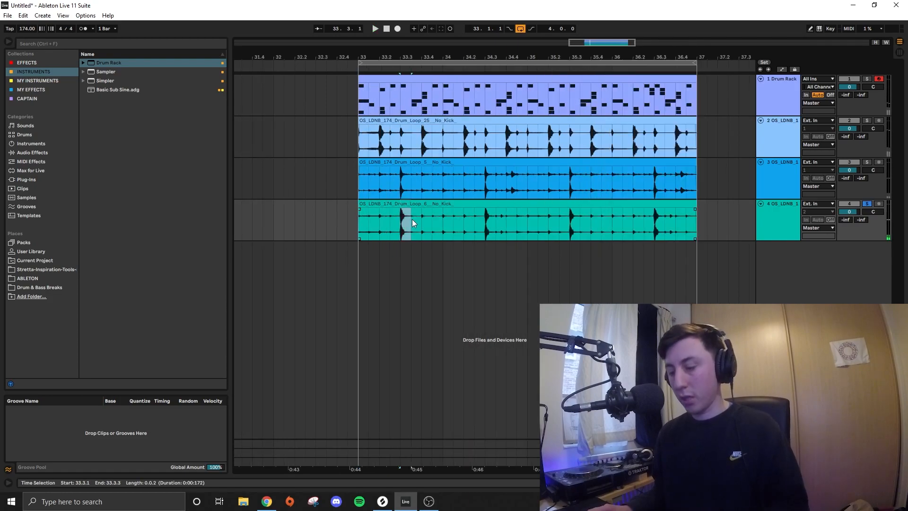
key("ctrl+e")
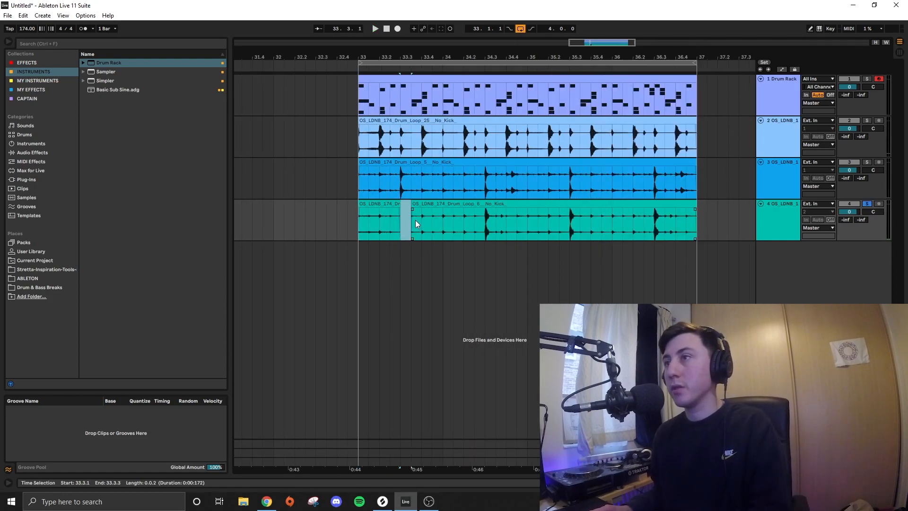
key("Delete")
left_click(488, 224)
key("Delete")
left_click(576, 227)
key("Delete")
left_click_drag(655, 226, 664, 225)
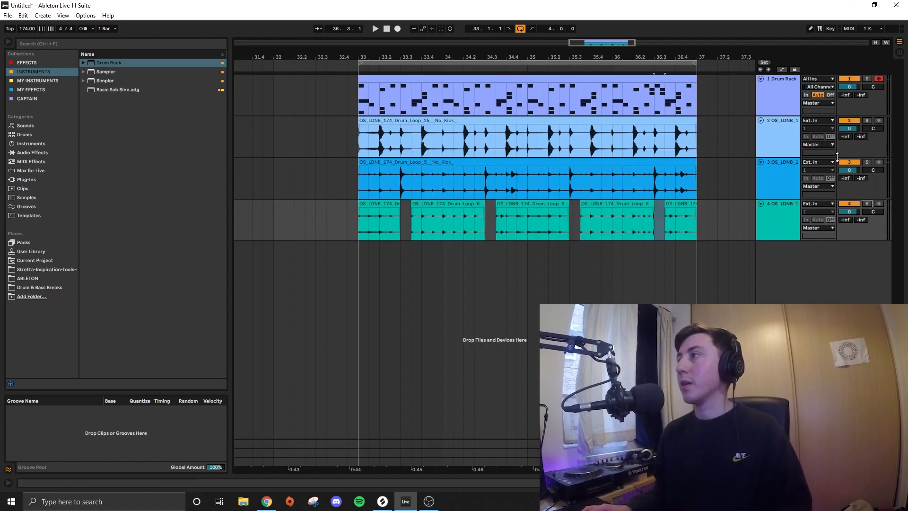
key("Delete")
Play the loop with the Drum Rack and fill the four gaps in the Drum_Loop_6 track with short slices of the same loop
left_click(411, 83)
key("space")
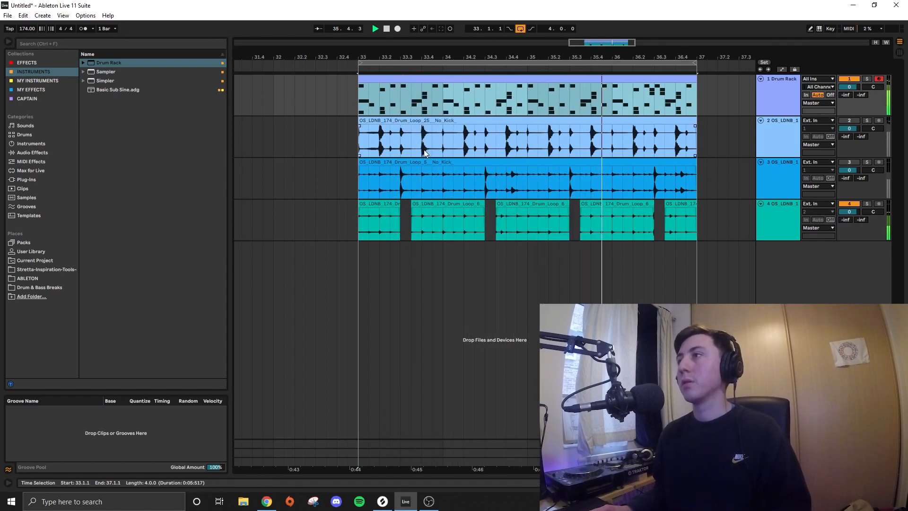
left_click(379, 223)
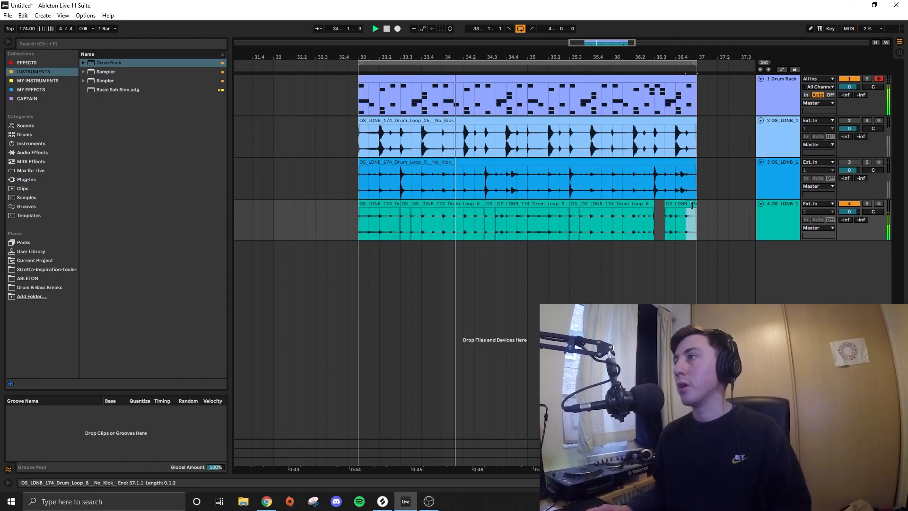
left_click_drag(696, 205, 659, 209)
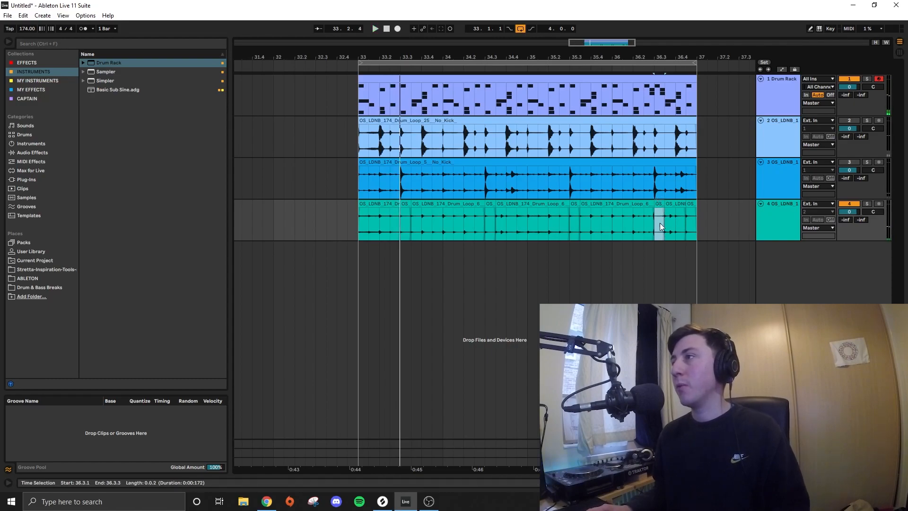
left_click(641, 226)
left_click(633, 228)
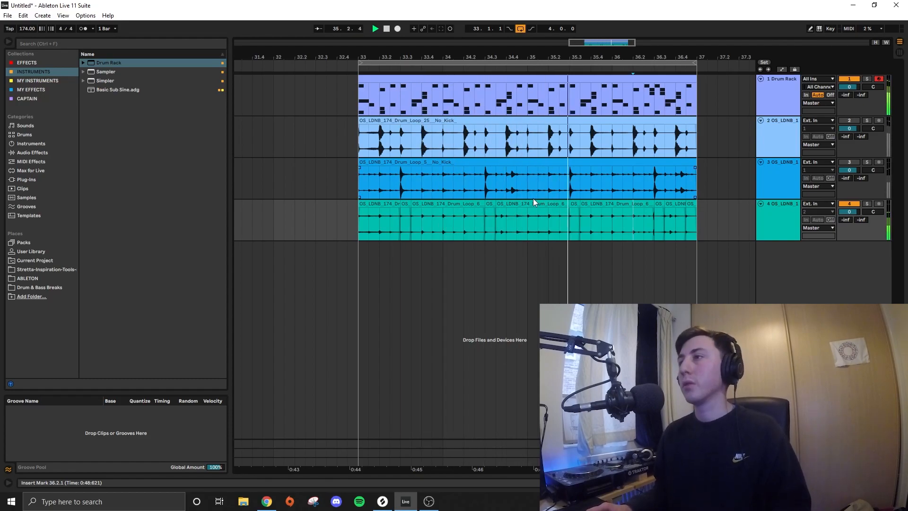
Activate the Drum_Loop_5 track and split out its first snare hit, from 33.3.1 to 33.3.3
left_click(853, 163)
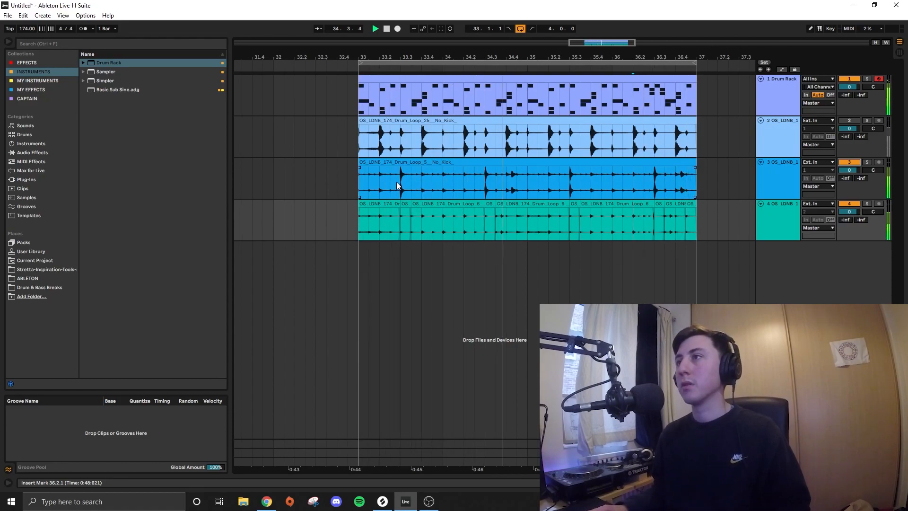
key("space")
left_click_drag(400, 180, 410, 182)
key("ctrl+e")
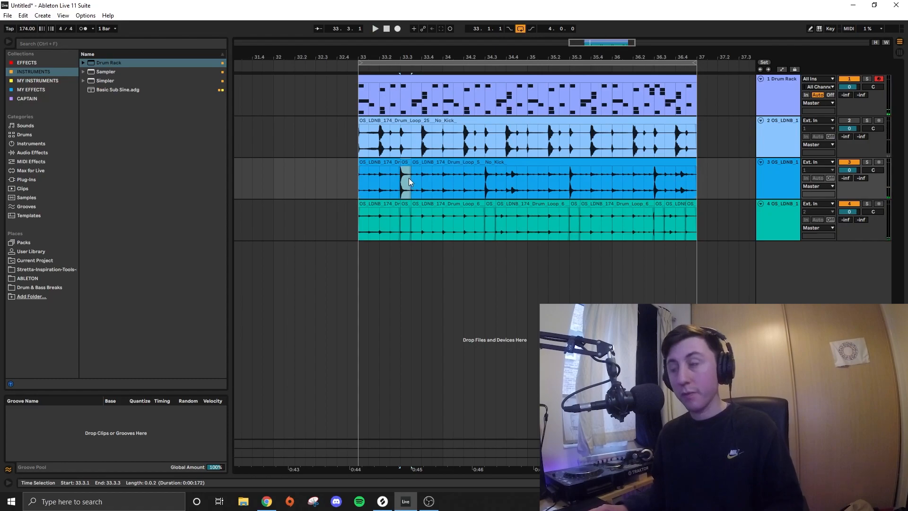
Insert an audio track below Drum_Loop_5 and move the split snare slice onto it at 33.2.1
left_click(760, 172)
key("ctrl+t")
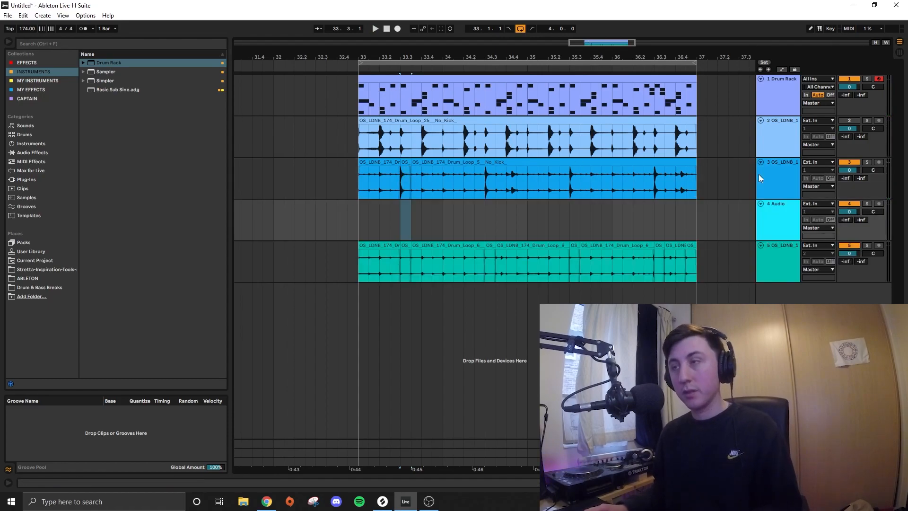
left_click(405, 168)
left_click_drag(383, 221, 384, 221)
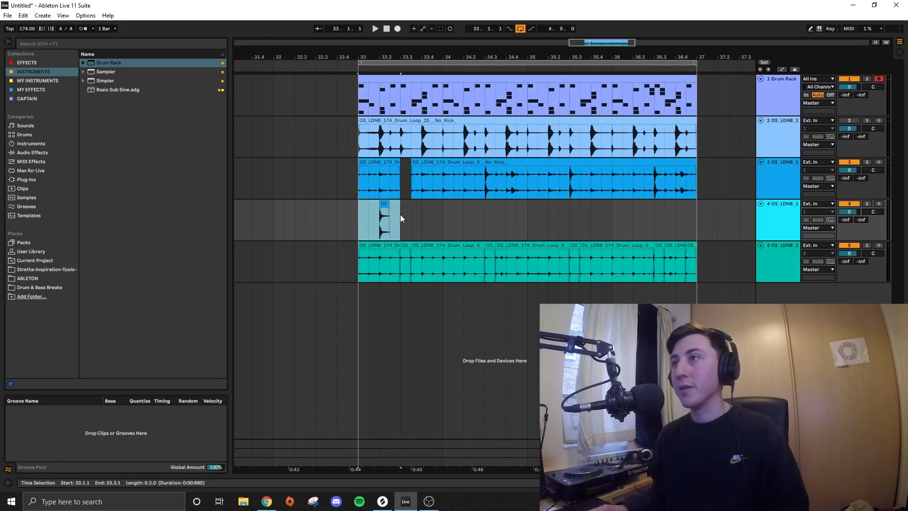
Duplicate the half-bar section containing the snare slice seven times, placing a snare on beats 2 and 4 through bar 36
key("ctrl+d")
key("ctrl+d")
key("ctrl+d")
key("ctrl+d")
key("ctrl+d")
key("ctrl+d")
key("ctrl+d")
Load the Snare dual processed reverb rack preset onto the sliced snare track
double_click(783, 215)
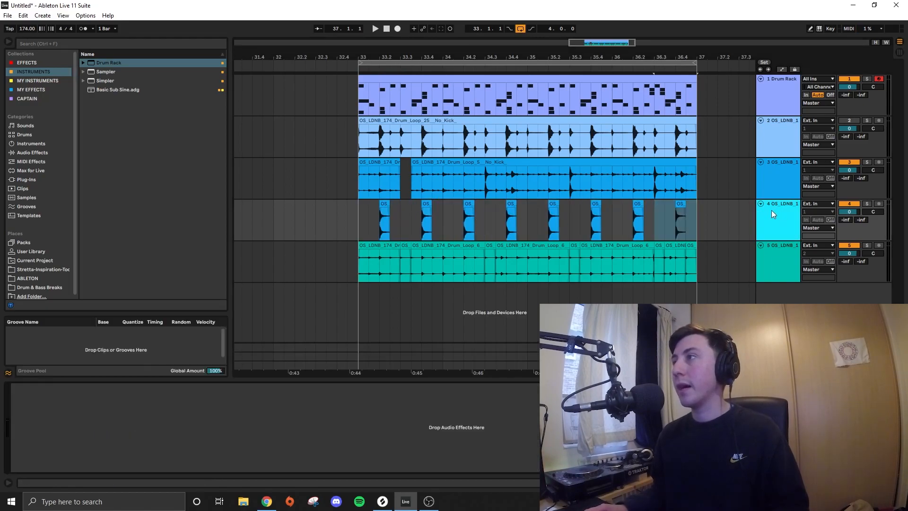
left_click(38, 64)
left_click(84, 63)
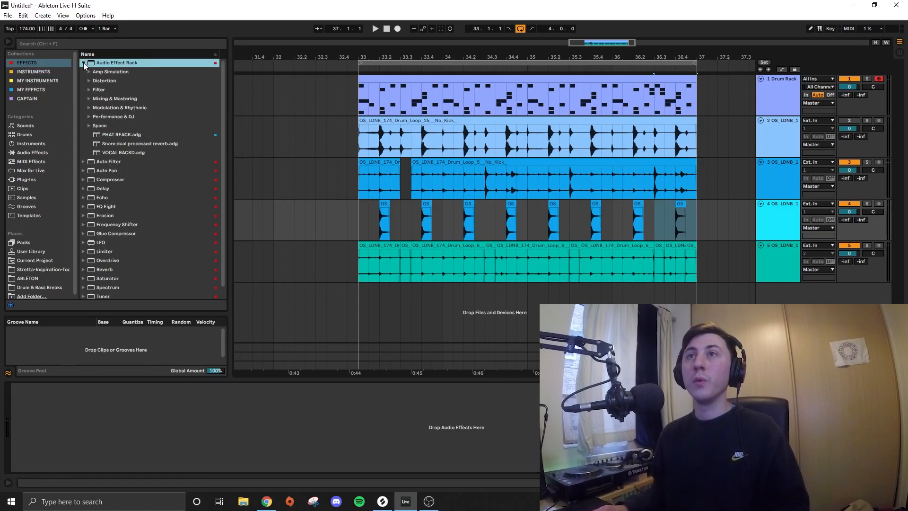
left_click_drag(134, 145, 288, 172)
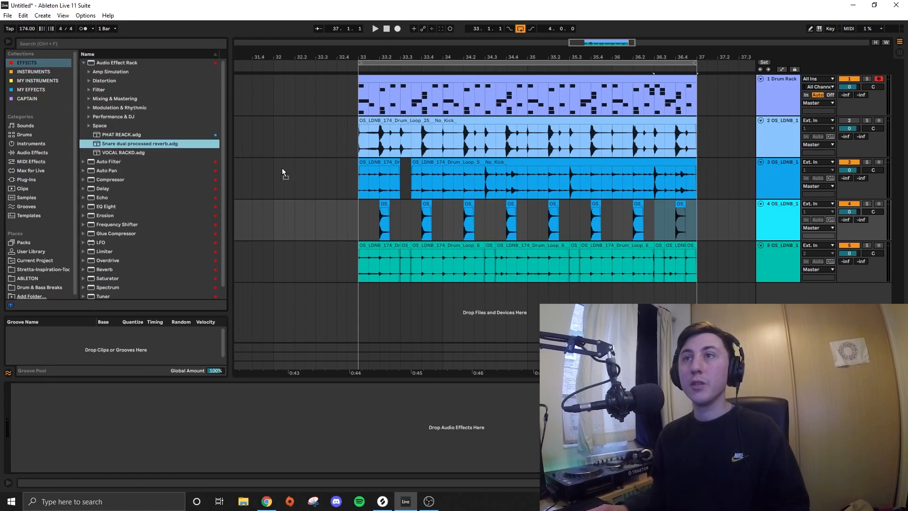
left_click_drag(152, 153, 213, 433)
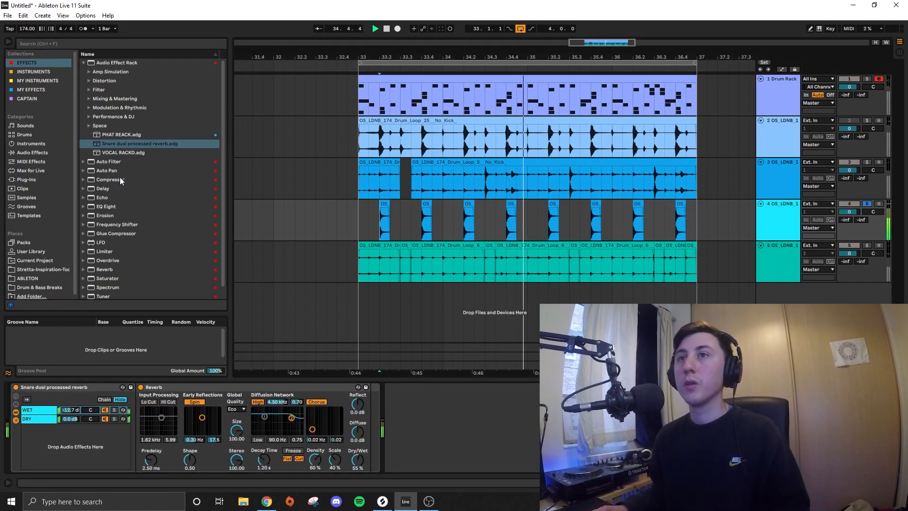
Add EQ Eight after the Reverb and low-cut the wet signal with band 1 at about 346 Hz
left_click_drag(108, 207, 496, 454)
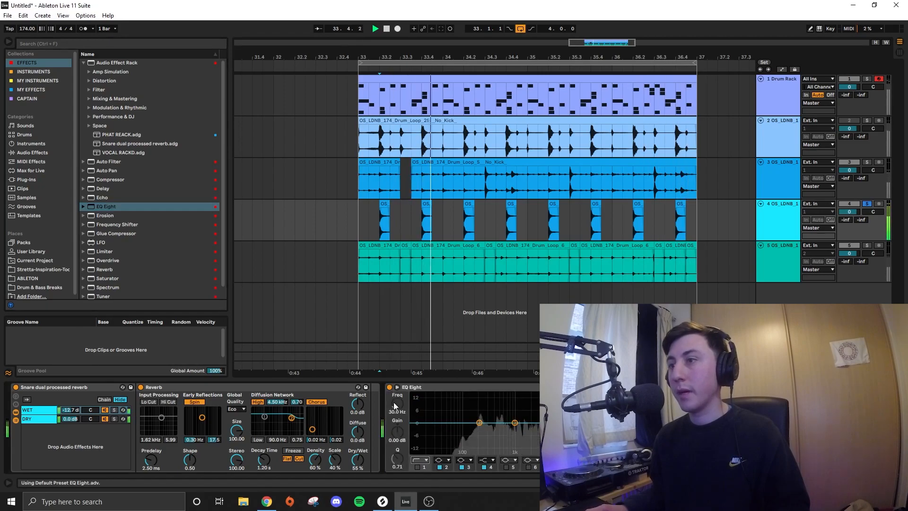
left_click(418, 467)
left_click_drag(437, 430, 438, 430)
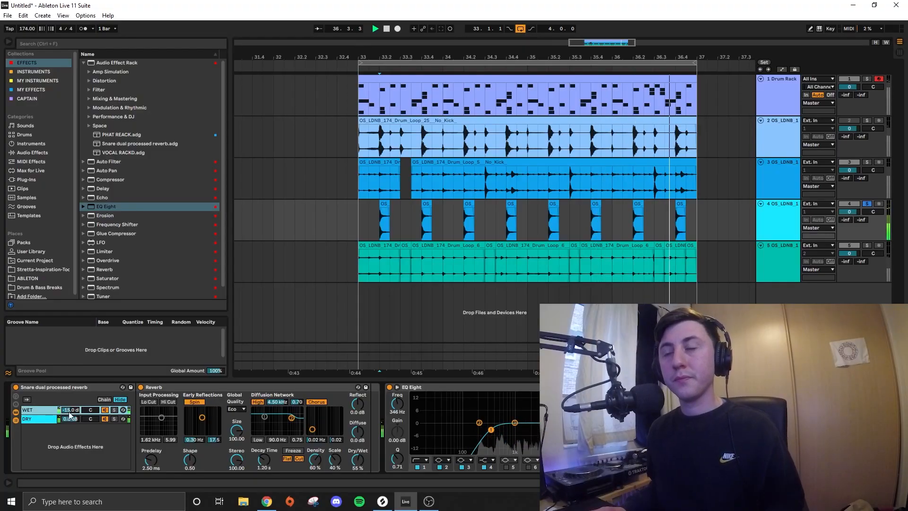
Move the sliced snare track directly below the Drum Rack and cut the beat 3 snares out of Drum_Loop_5 in bars 34 to 36
left_click(783, 216)
left_click_drag(783, 215, 786, 134)
left_click(483, 220)
key("Delete")
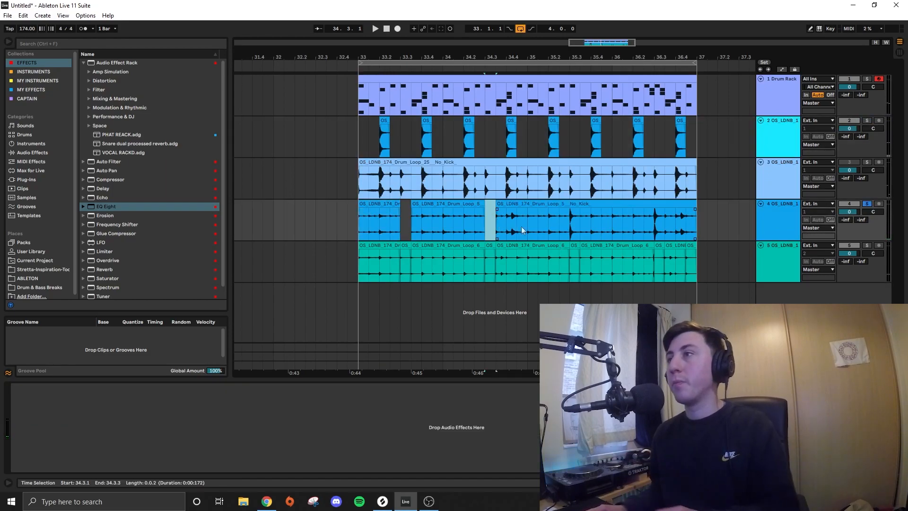
left_click_drag(570, 221, 582, 224)
key("Delete")
left_click_drag(655, 223, 665, 224)
key("Delete")
Fill the beat 3 gaps in the Drum_Loop_5 track by duplicating the short slice that precedes each gap
left_click(383, 222)
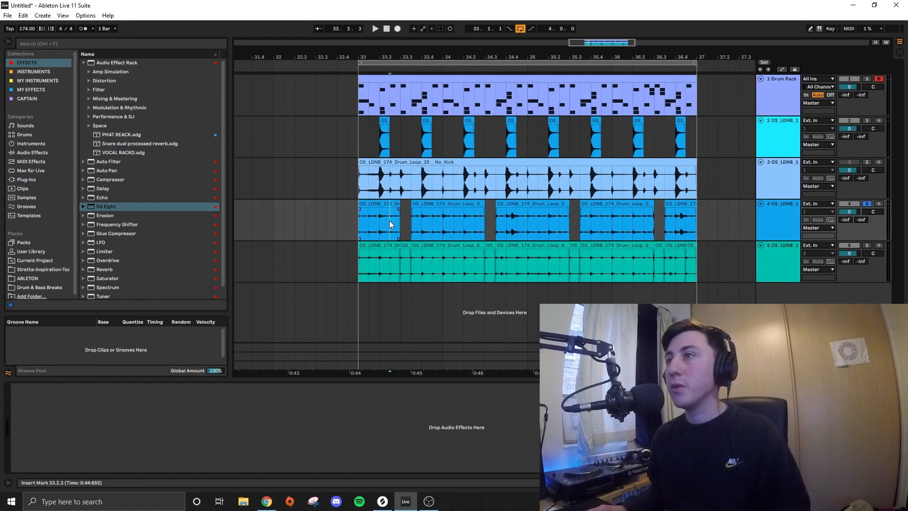
key("ctrl+d")
left_click_drag(476, 226, 484, 225)
key("ctrl+d")
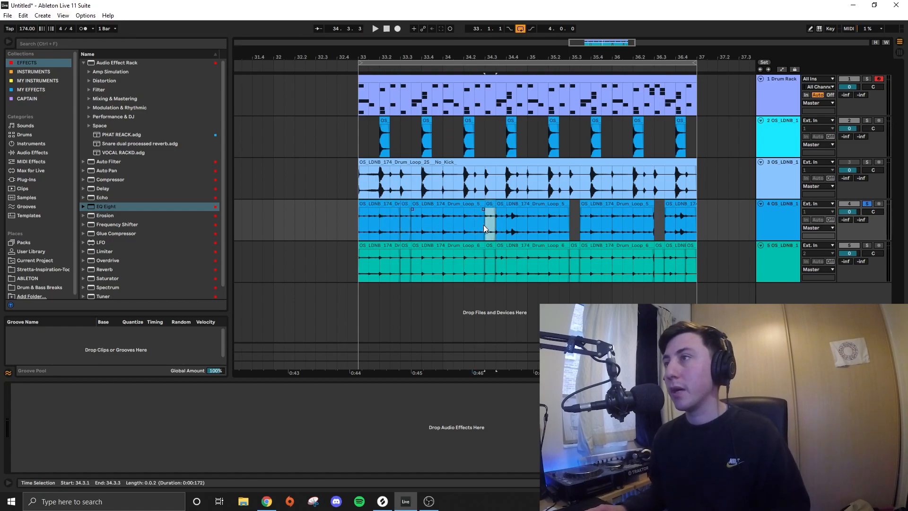
left_click_drag(560, 226, 569, 223)
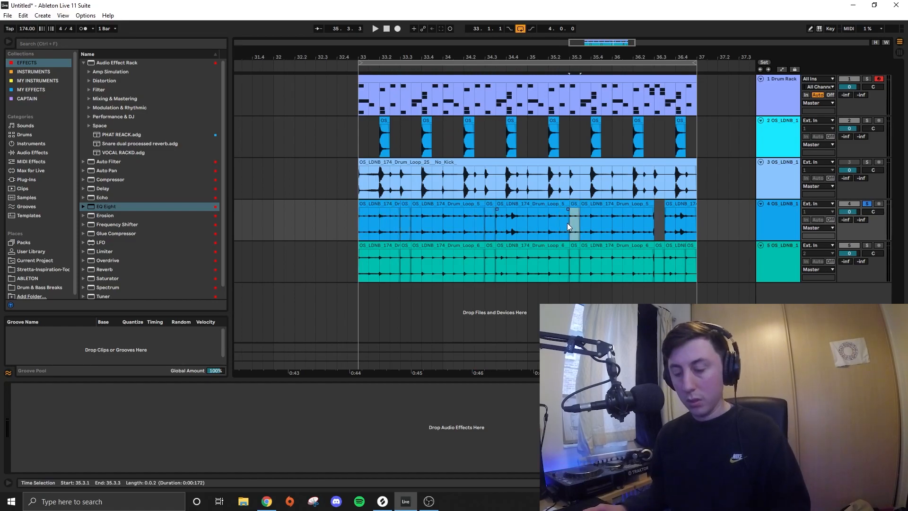
key("ctrl+d")
Cut the snare hits on beats 2 and 4 out of the Drum_Loop_25 clip in all four bars
left_click(383, 189)
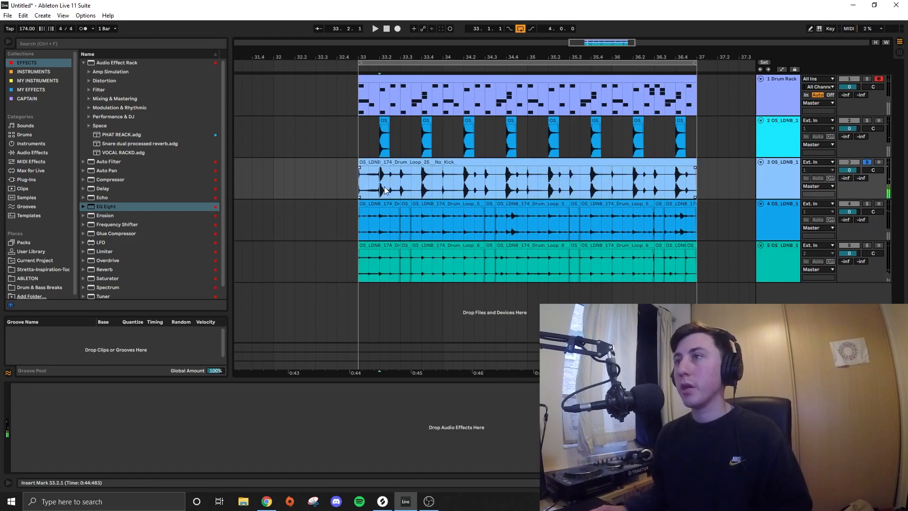
key("ctrl+e")
key("Delete")
left_click_drag(420, 184, 516, 180)
key("ctrl+e")
key("Delete")
key("ctrl+e")
key("Delete")
key("ctrl+e")
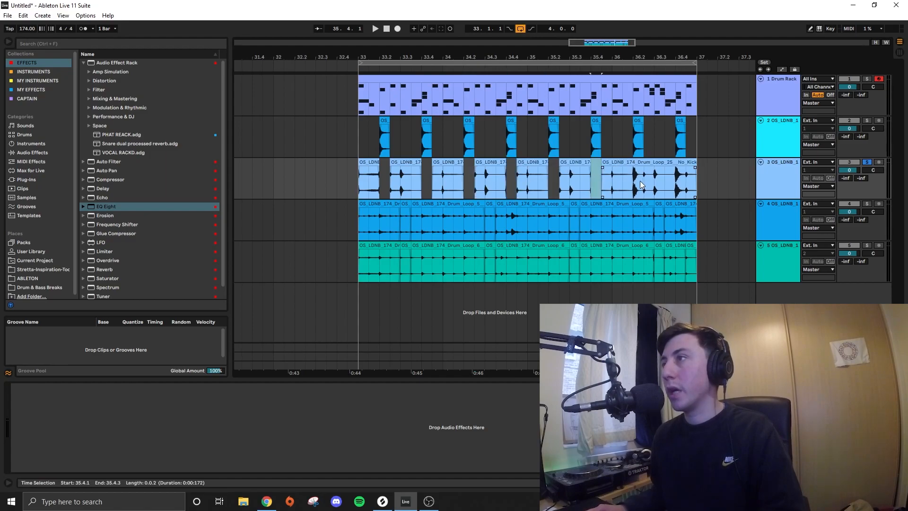
key("Delete")
left_click_drag(634, 182, 685, 189)
key("ctrl+e")
key("Delete")
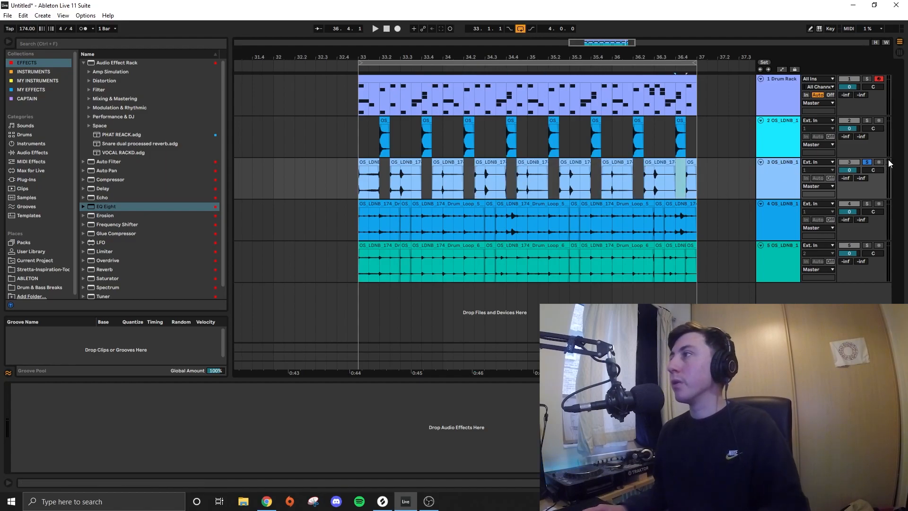
Unsolo the Drum_Loop_25 track, play all layers together and show the Drum Rack's devices
left_click(866, 162)
key("space")
left_click(767, 95)
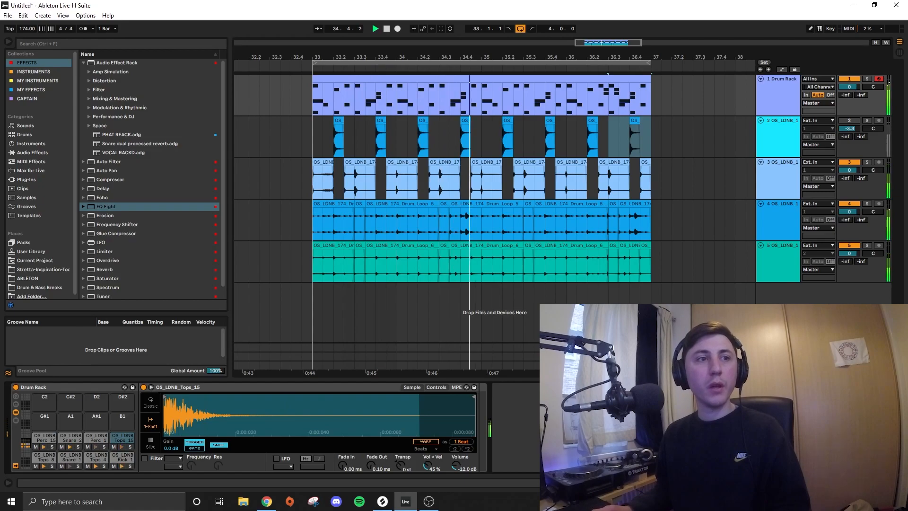
Switch to Splice in the browser and filter the Fundamental Liquid DNB drum samples to one-shot snares
key("alt+Tab")
left_click(364, 101)
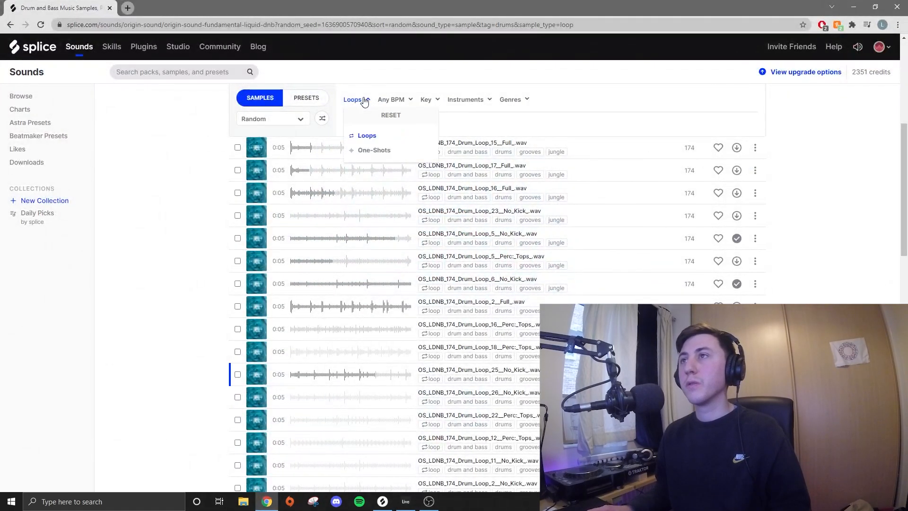
left_click(369, 150)
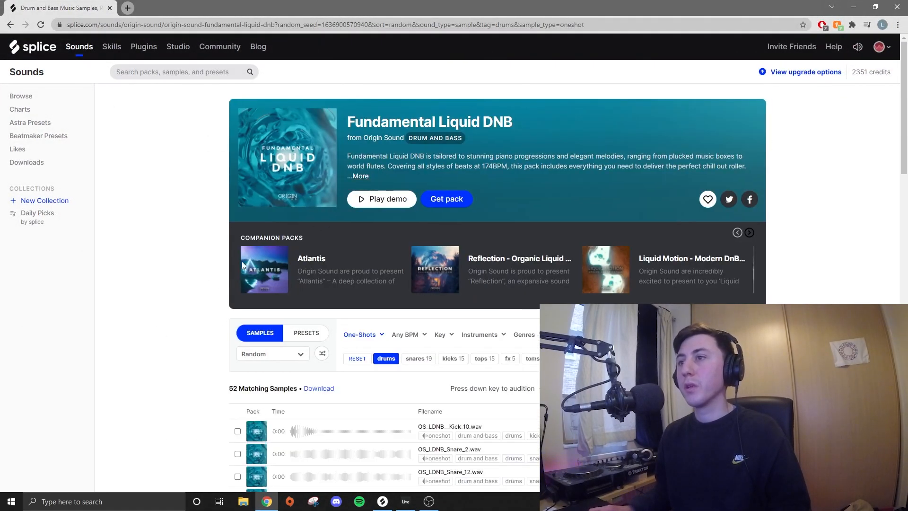
scroll(462, 264, "down", 3)
left_click(427, 216)
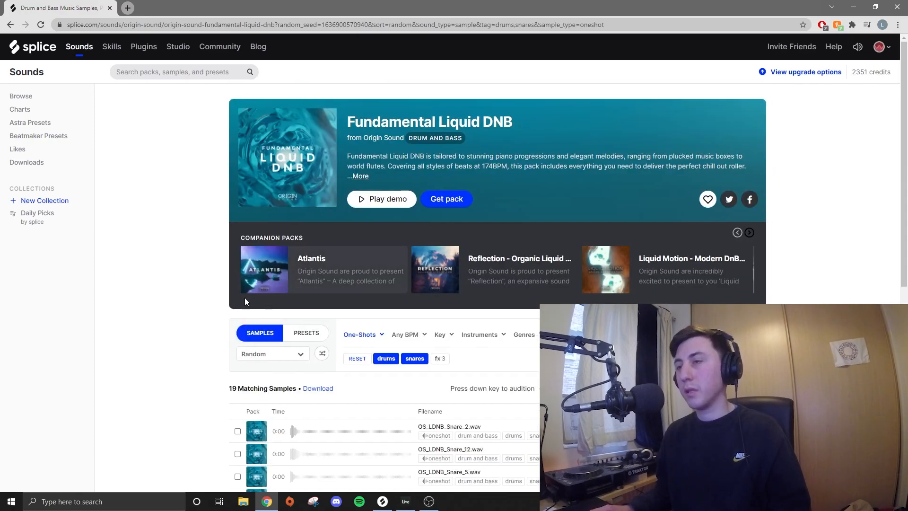
scroll(268, 296, "down", 4)
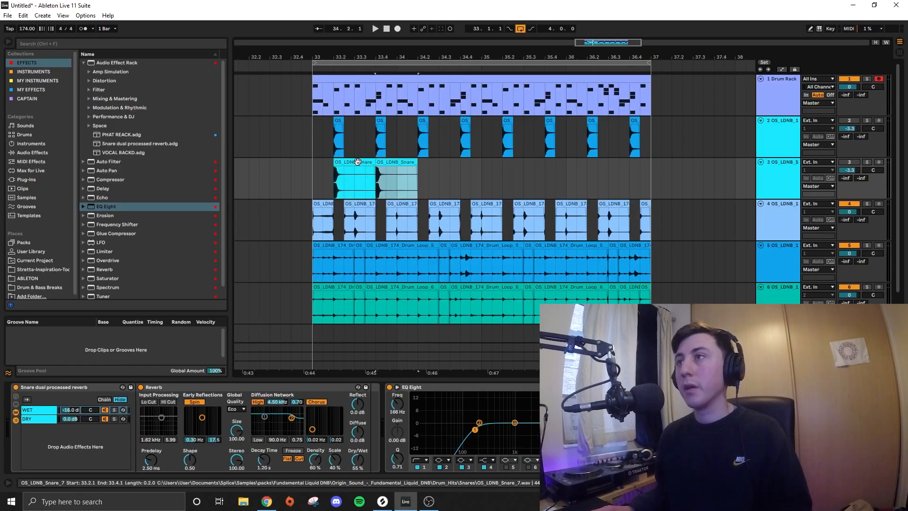
Duplicate the OS_LDNB_Snare_7 clip along its track so it hits on beats 2 and 4 of every bar through bar 36
key("ctrl+d")
key("ctrl+d")
key("ctrl+d")
key("ctrl+d")
key("ctrl+d")
key("ctrl+d")
key("ctrl+d")
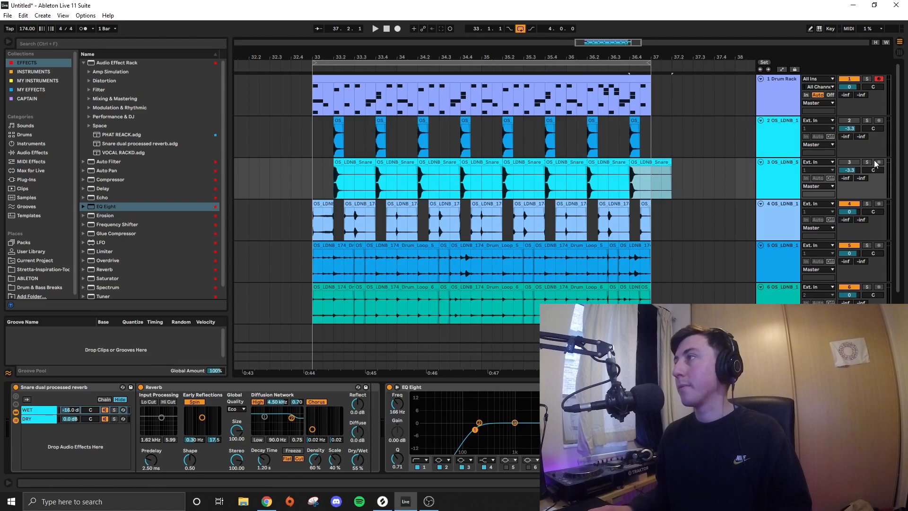
Duplicate the third snare track, clear the clips from the copy and fill it with another snare layer through bar 36
left_click(765, 186)
key("ctrl+d")
left_click_drag(291, 220, 710, 221)
key("Delete")
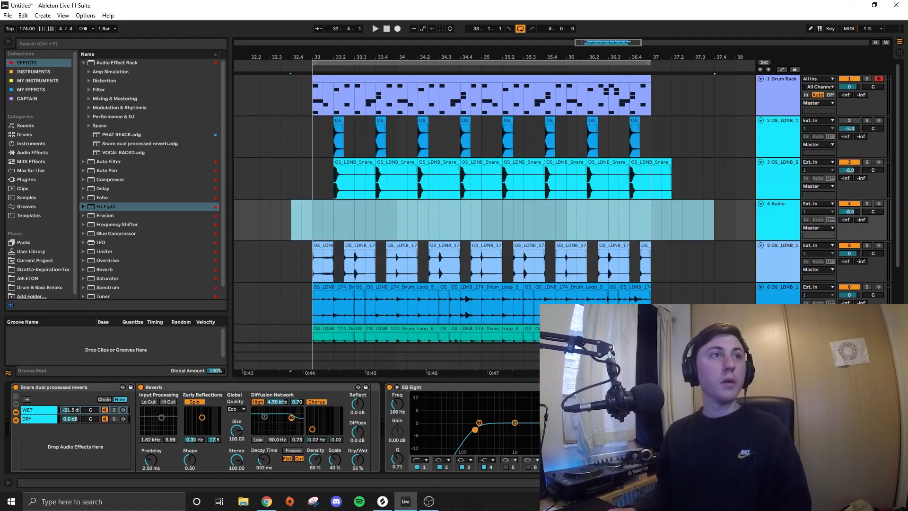
left_click_drag(539, 122, 347, 208)
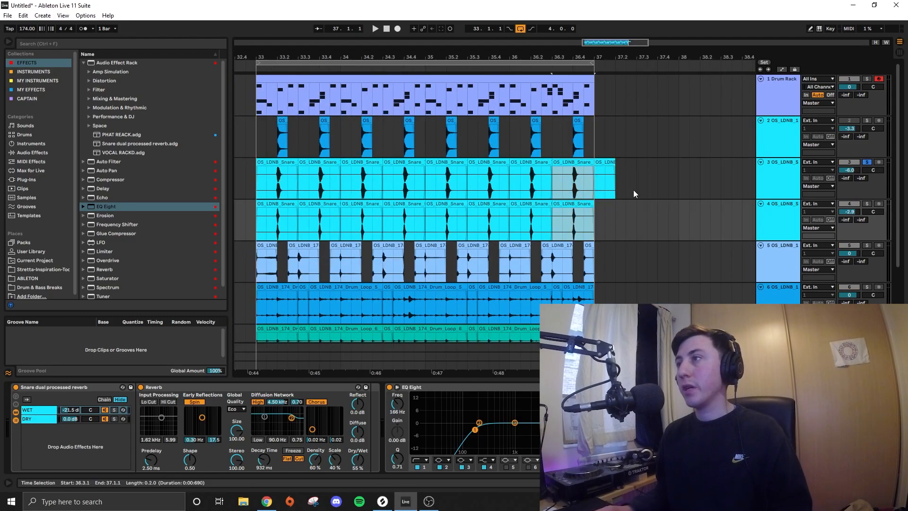
Delete the leftover snare clip piece past bar 37 on the third track
left_click(599, 159)
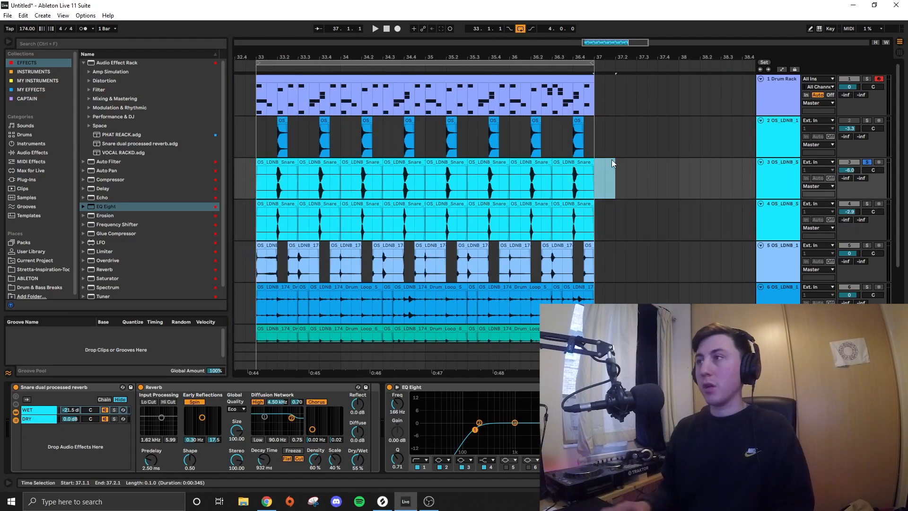
scroll(318, 230, "down", 2)
key("Delete")
scroll(546, 230, "up", 1)
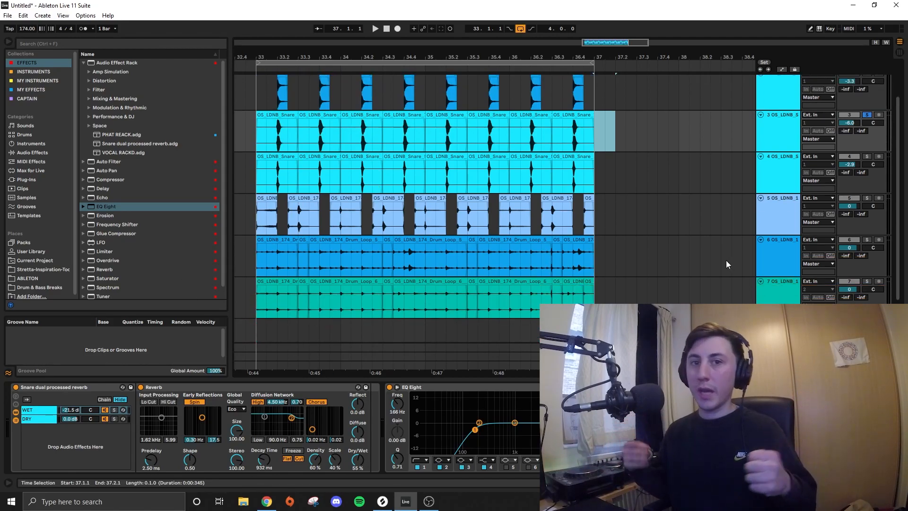
scroll(330, 206, "up", 2)
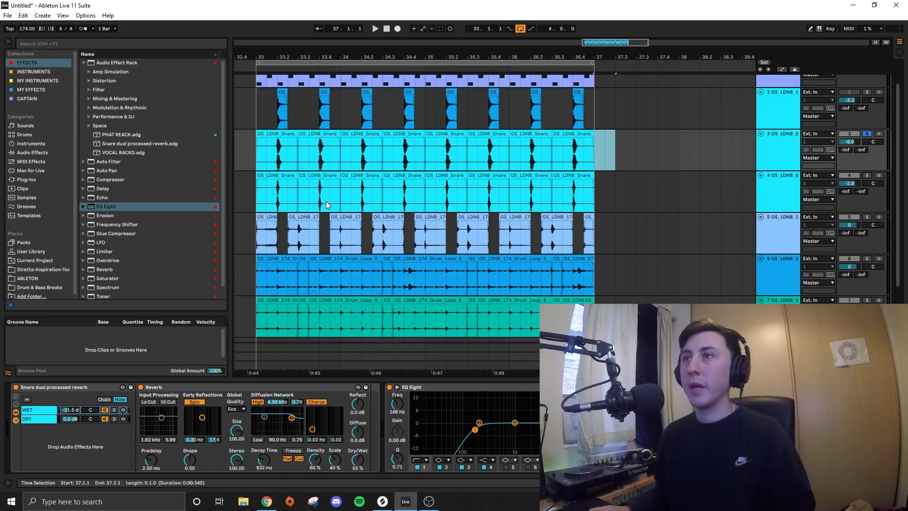
scroll(330, 205, "up", 3)
Fold all tracks in the arrangement and unfold only the Drum Rack track
left_click(773, 179)
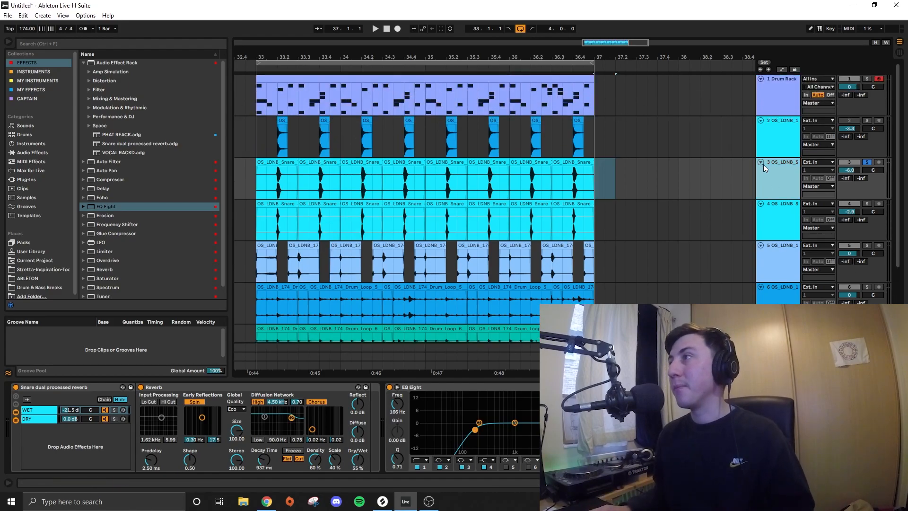
left_click(761, 162, "alt")
left_click(446, 141)
left_click(767, 81)
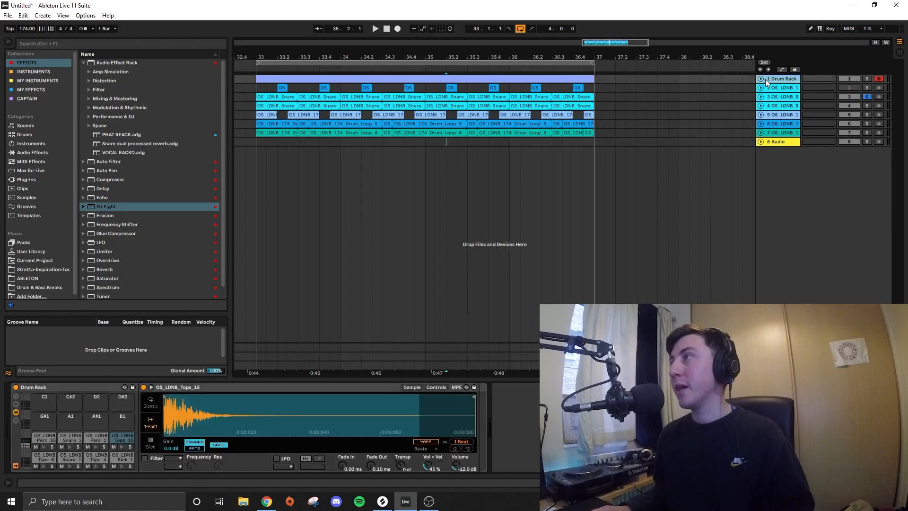
left_click(761, 78)
Solo the Drum Rack track to audition its pattern, and unsolo it again
left_click(867, 79)
key("space")
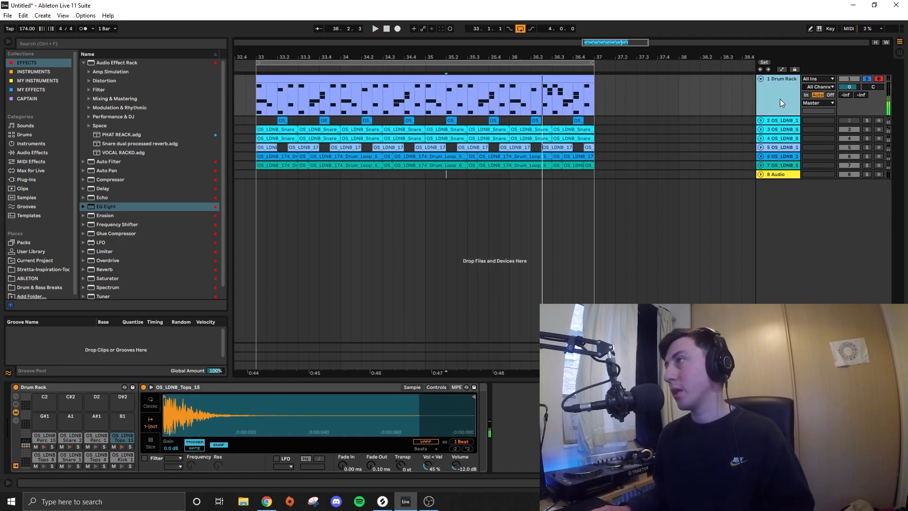
left_click(867, 79)
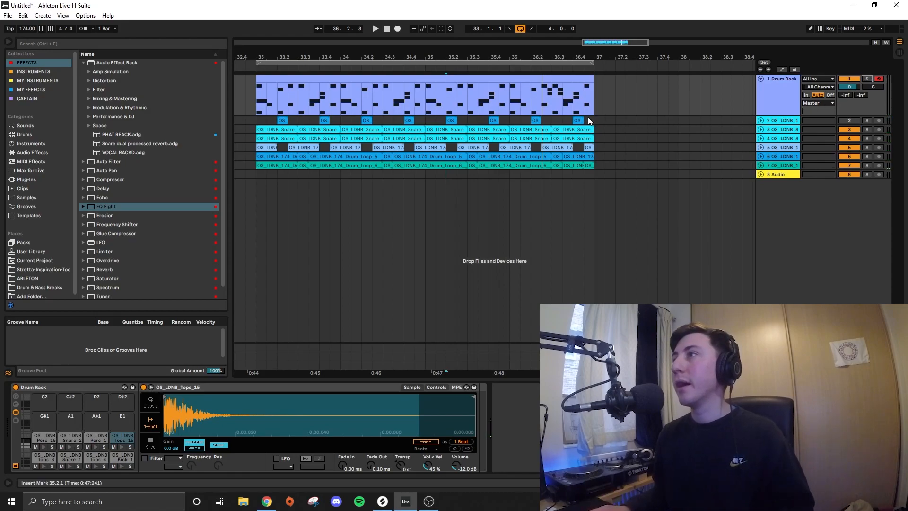
Delete the deactivated snare track below the Drum Rack and play the remaining layers together from bar 33
left_click(785, 121)
key("Delete")
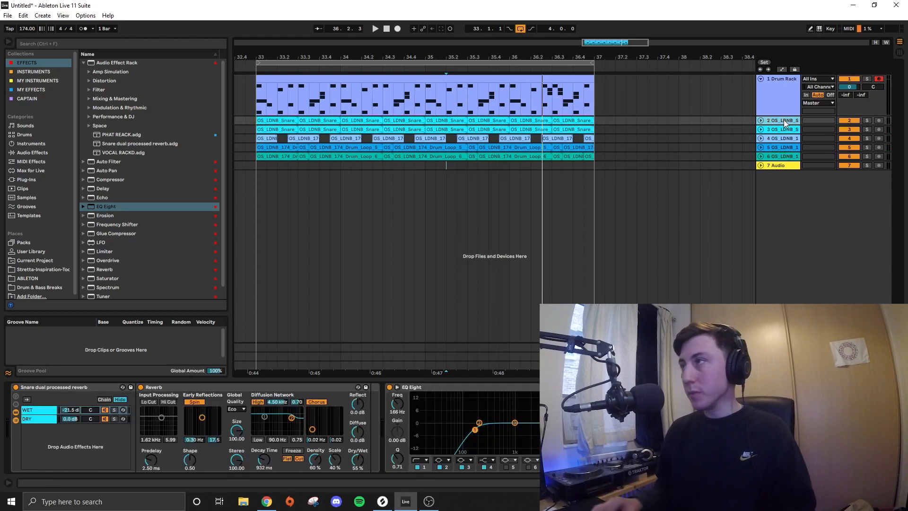
scroll(300, 136, "down", 4)
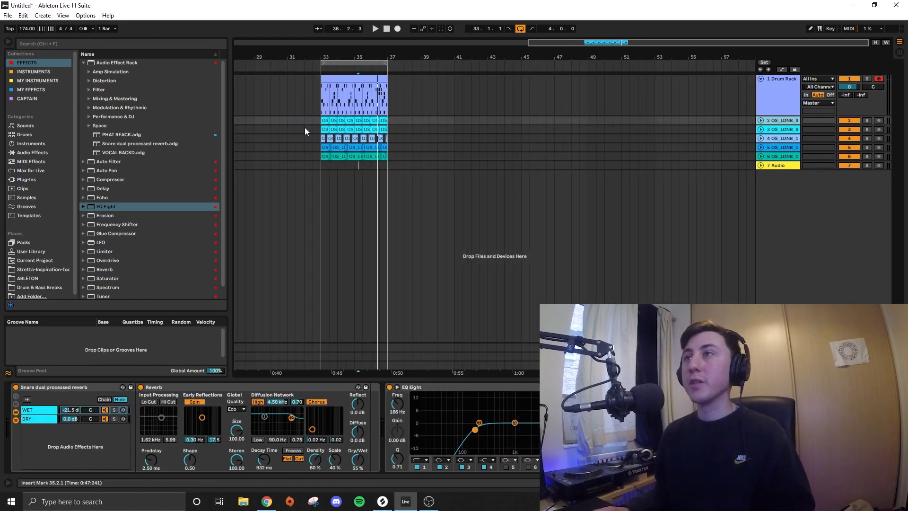
scroll(305, 127, "up", 5)
left_click(277, 121)
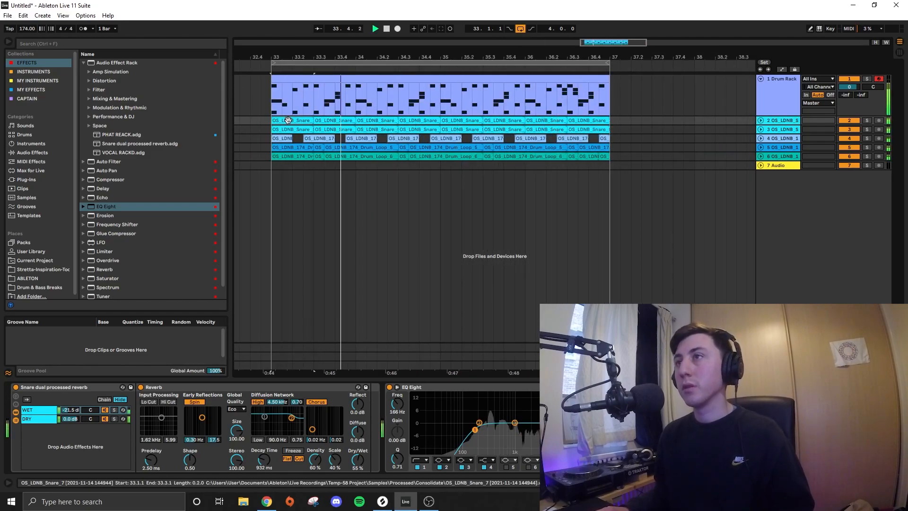
Switch to Session View, move the Drum Rack track after the empty Audio track and unfold its chains
key("Tab")
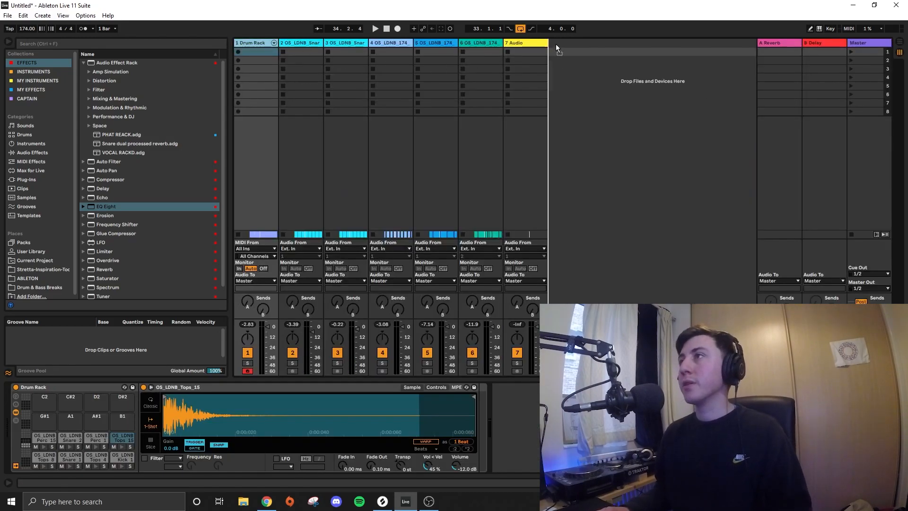
left_click_drag(557, 46, 552, 51)
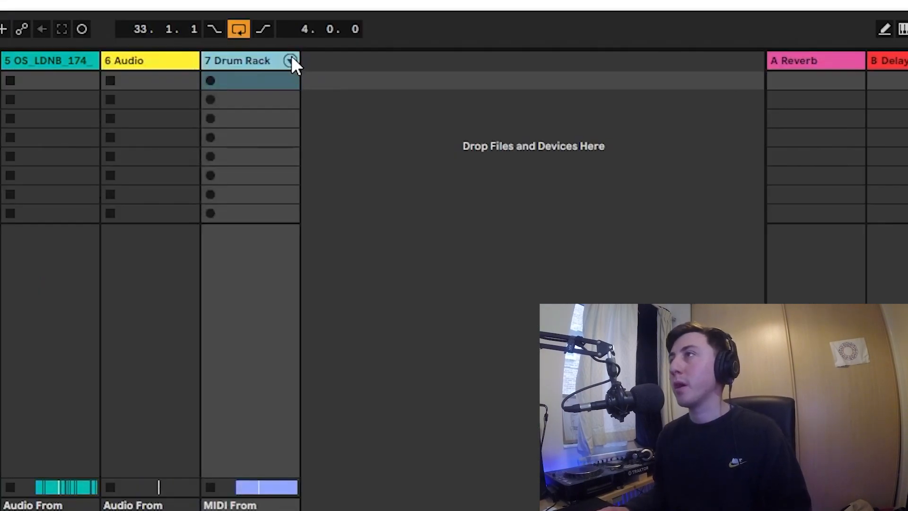
left_click(290, 59)
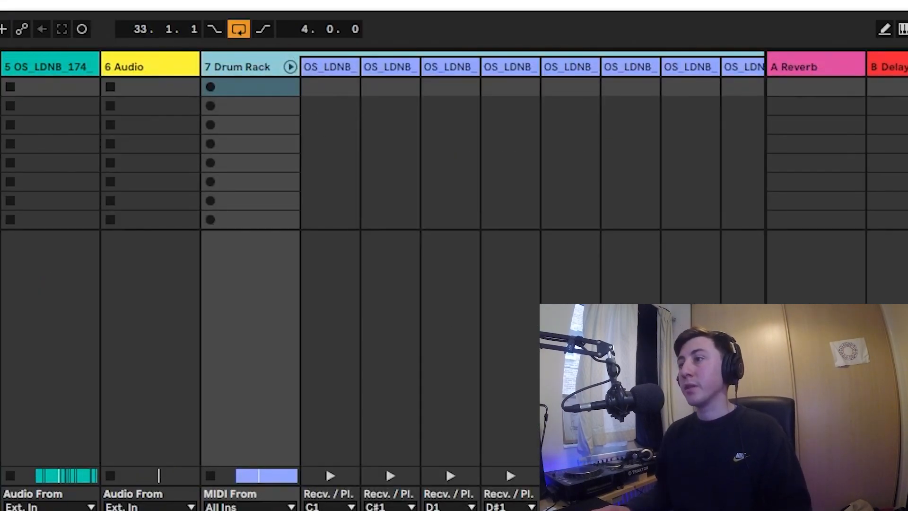
scroll(383, 189, "right", 3)
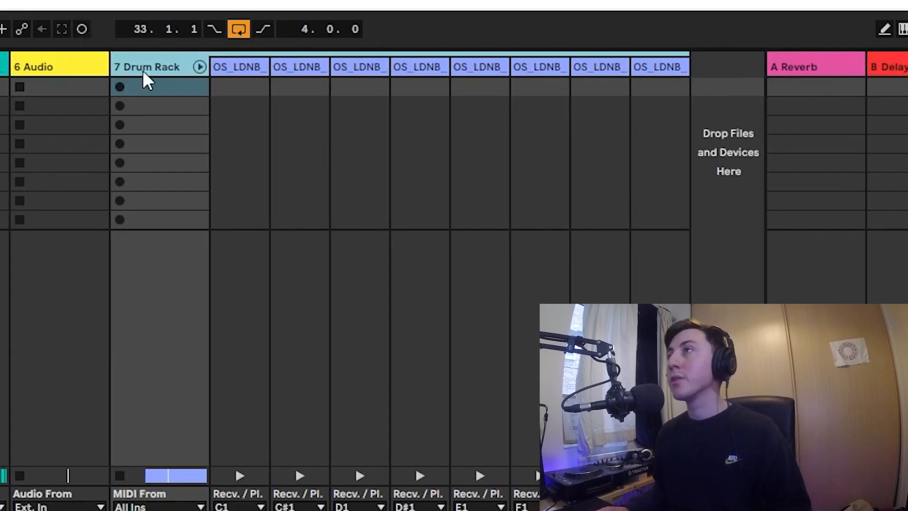
left_click(199, 67)
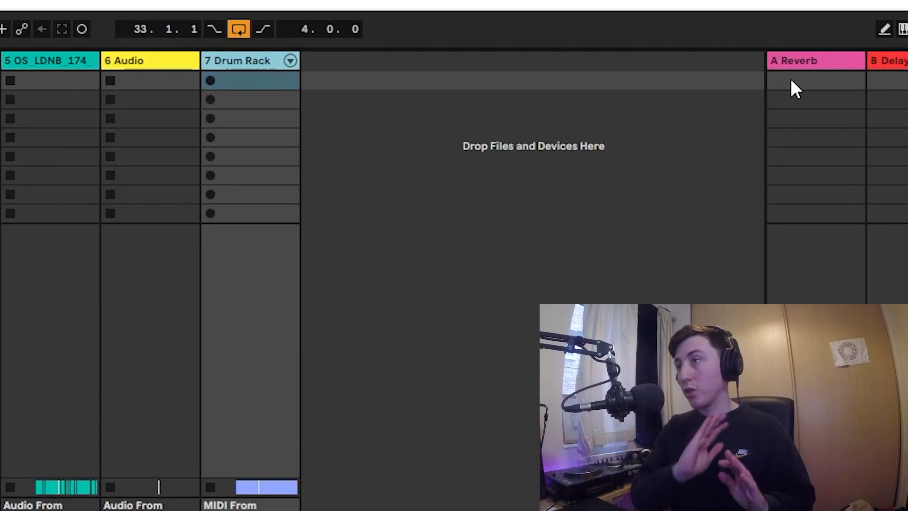
left_click(290, 61)
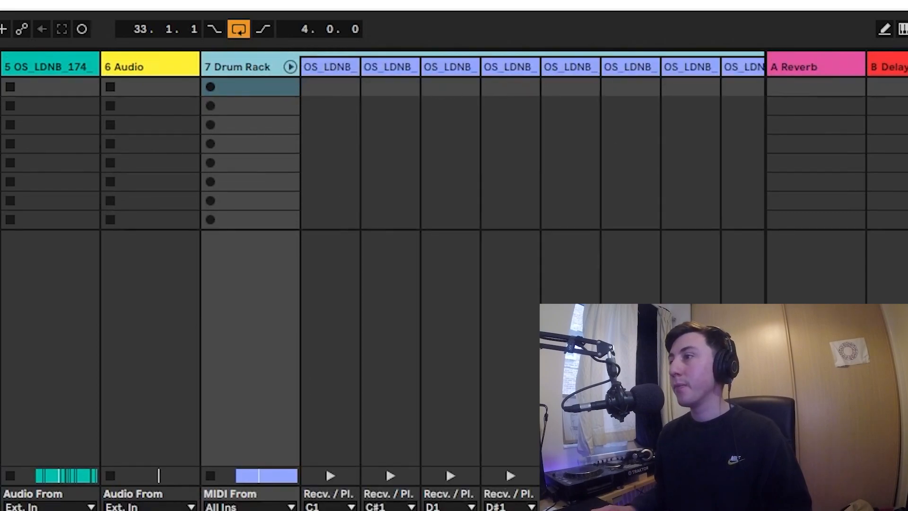
scroll(386, 467, "right", 2)
Extract all eight chains of the Drum Rack onto separate tracks of their own beside it
key("ctrl+d")
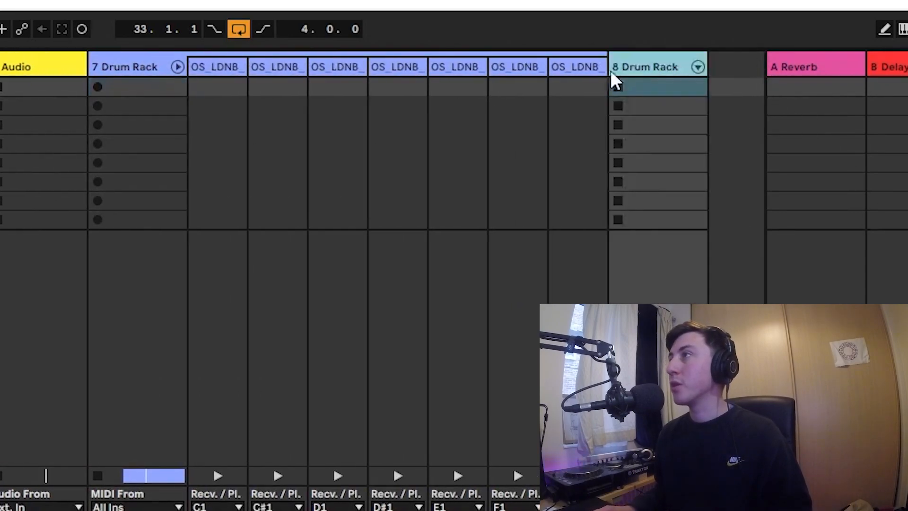
key("ctrl+d")
left_click_drag(482, 70, 724, 75)
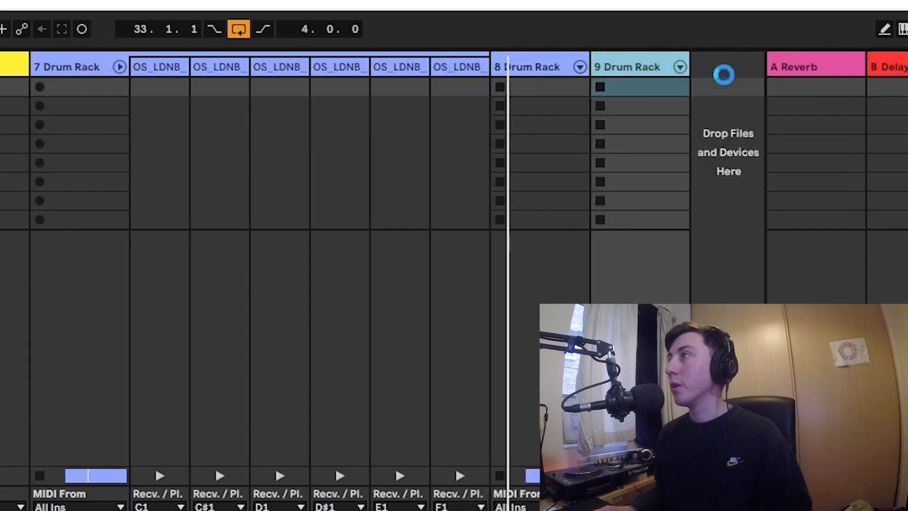
left_click_drag(381, 68, 731, 113)
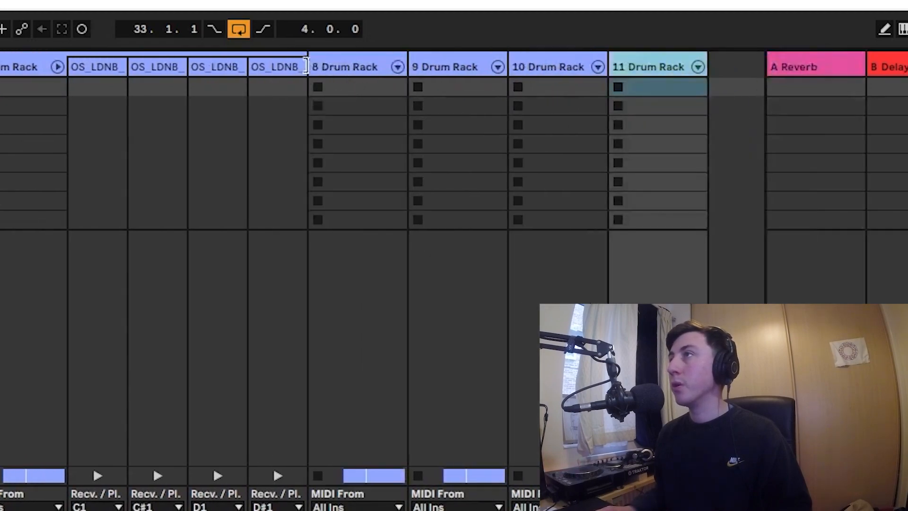
left_click_drag(179, 69, 735, 88)
left_click_drag(76, 65, 742, 98)
left_click_drag(235, 90, 852, 132)
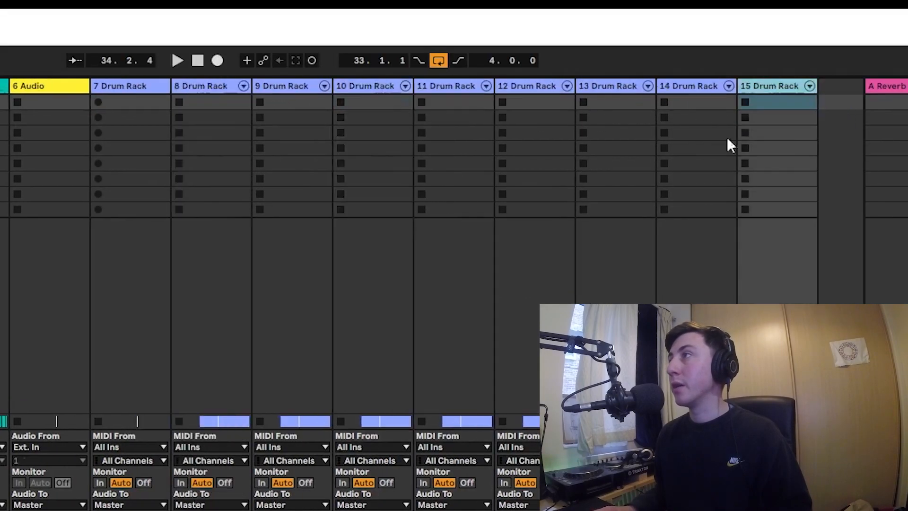
Group the eight extracted Drum Rack tracks under the name DRUM GROUP and remove the emptied original Drum Rack track
left_click(124, 88)
left_click(191, 84)
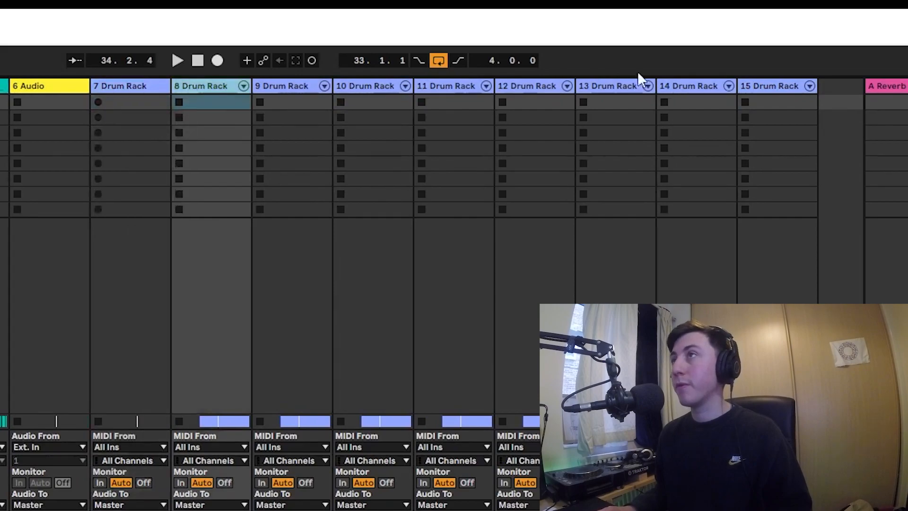
left_click(762, 85, "shift")
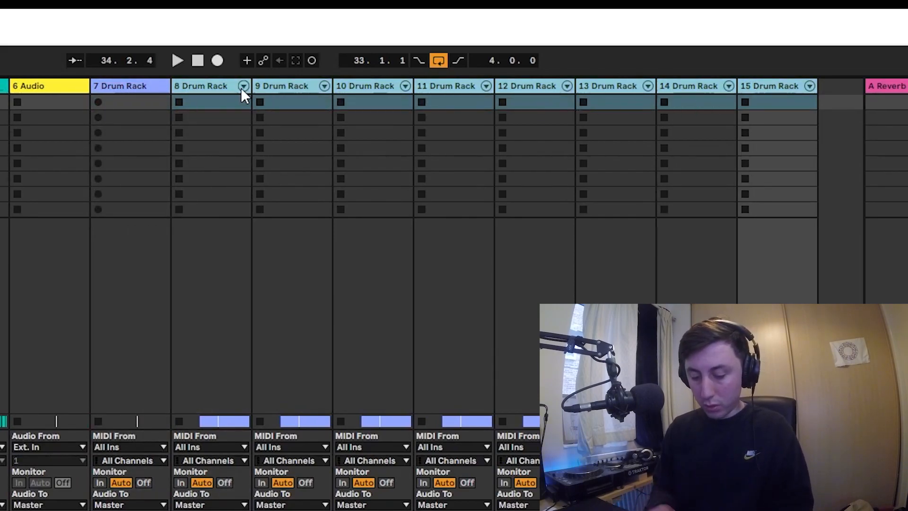
key("ctrl+g")
key("ctrl+r")
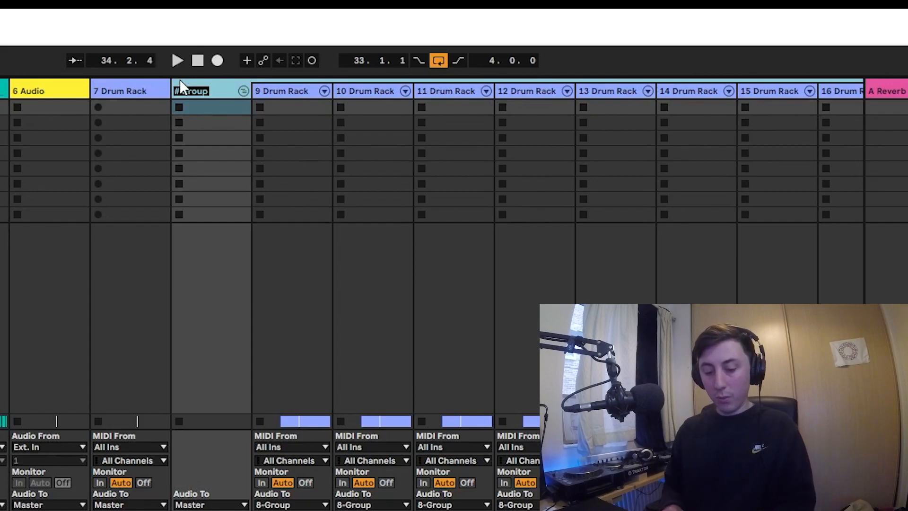
type("DRUM GROUP")
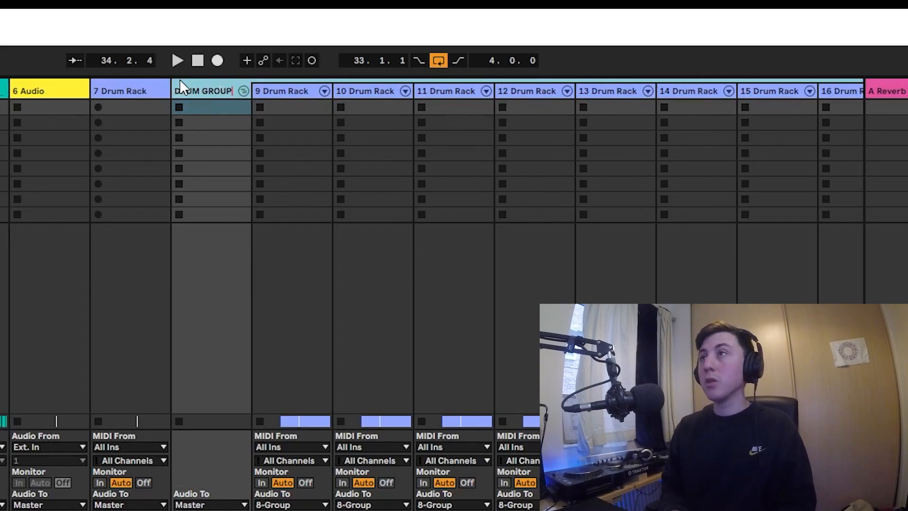
key("Return")
left_click(126, 93)
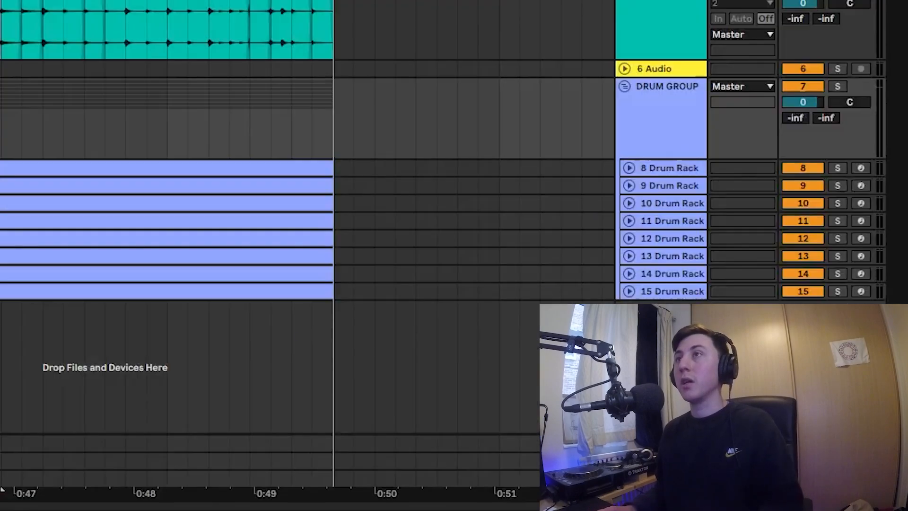
Solo DRUM GROUP in the arrangement and audition the first and last extracted Drum Rack tracks inside it
left_click(684, 91)
left_click(838, 87)
left_click(284, 167)
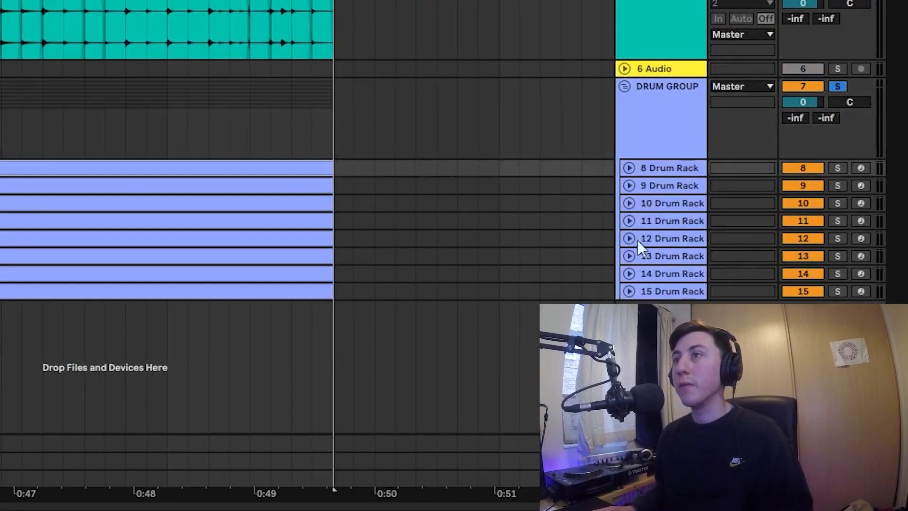
key("space")
left_click(838, 167)
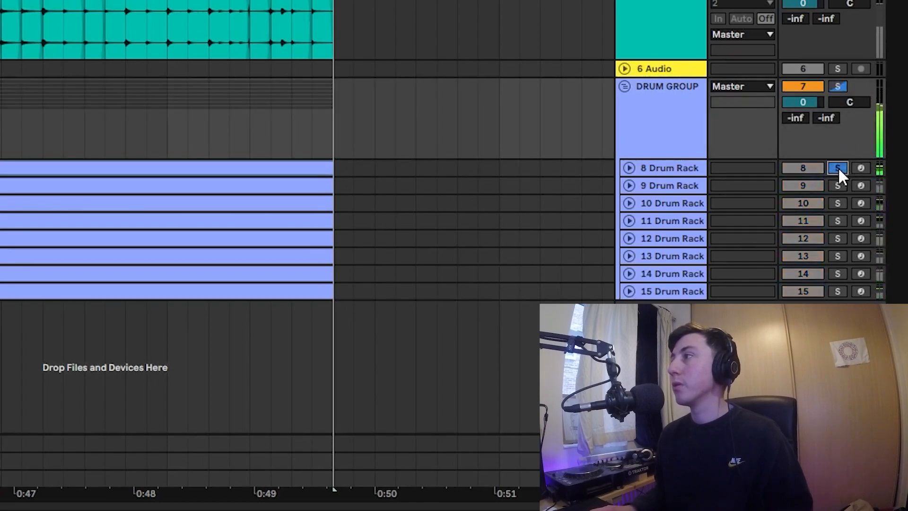
left_click(695, 165)
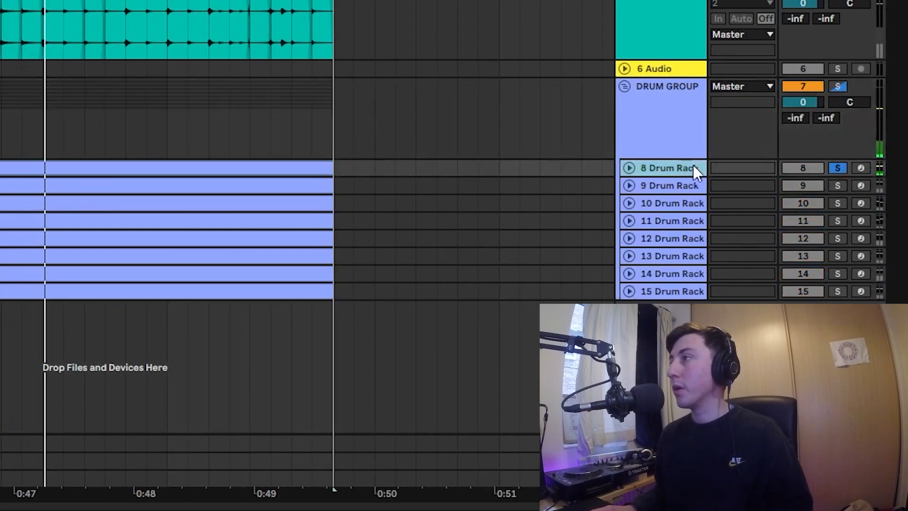
left_click(671, 292)
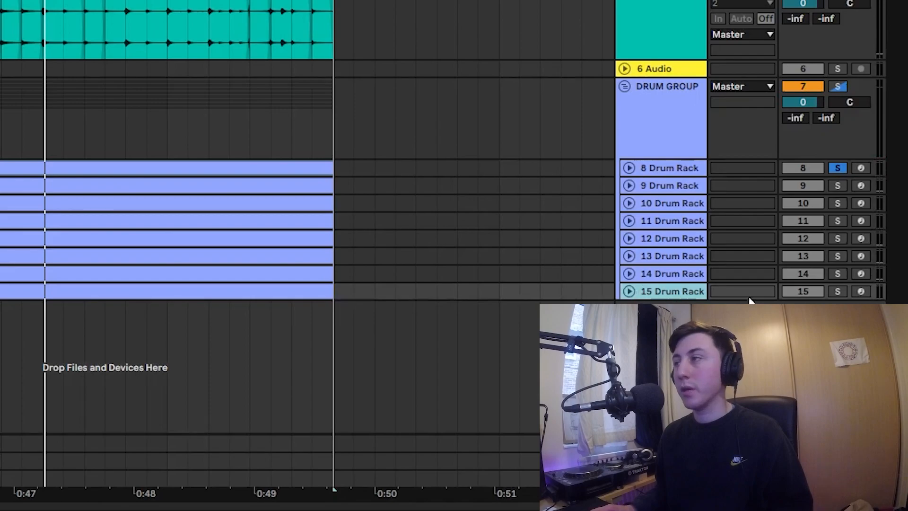
left_click(837, 291)
key("space")
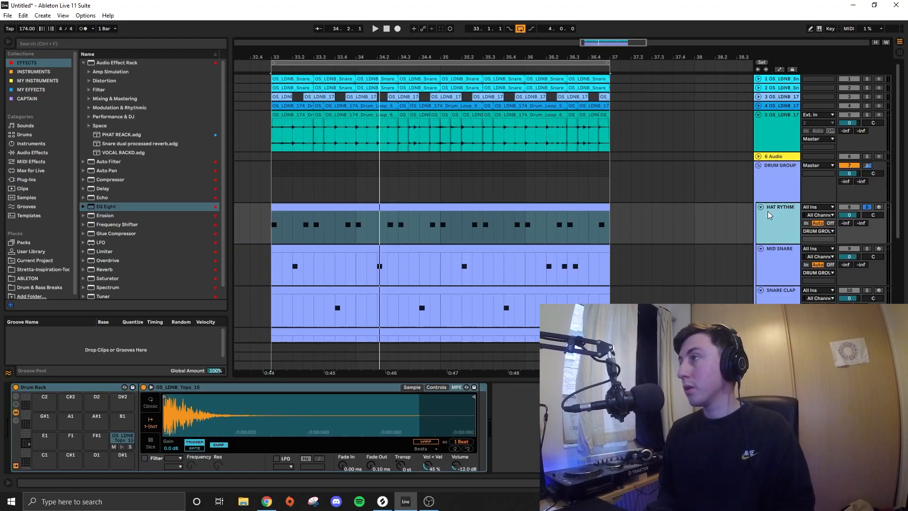
Correct the name of the first track in DRUM GROUP to HAT RHYTHM and review the other named tracks
key("BackSpace")
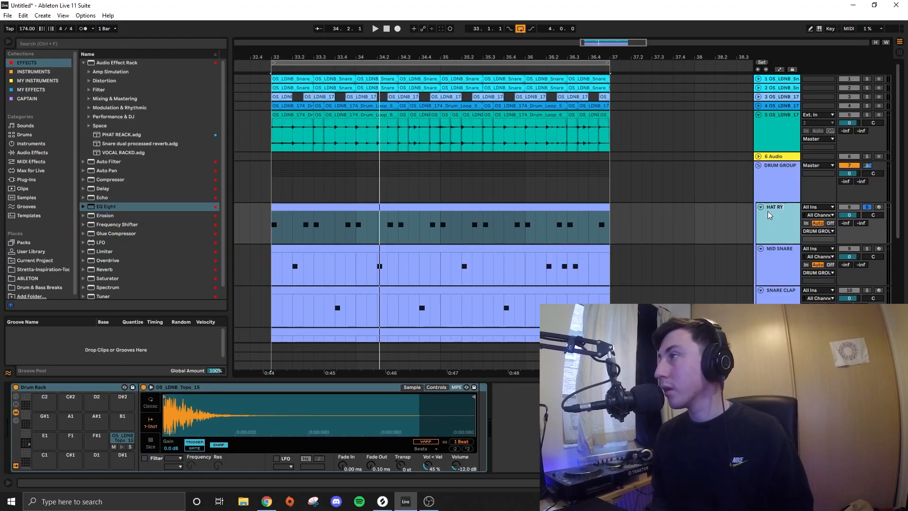
type("HYTHM")
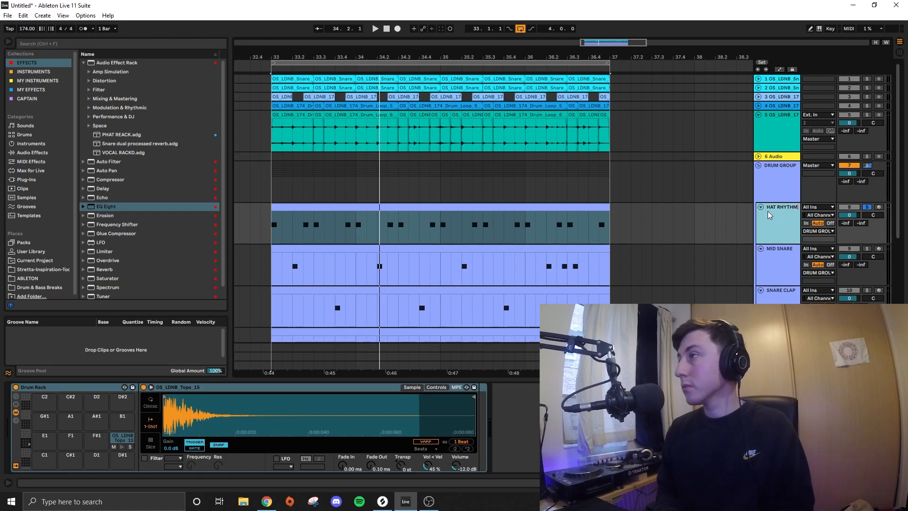
scroll(793, 213, "down", 3)
scroll(774, 232, "down", 3)
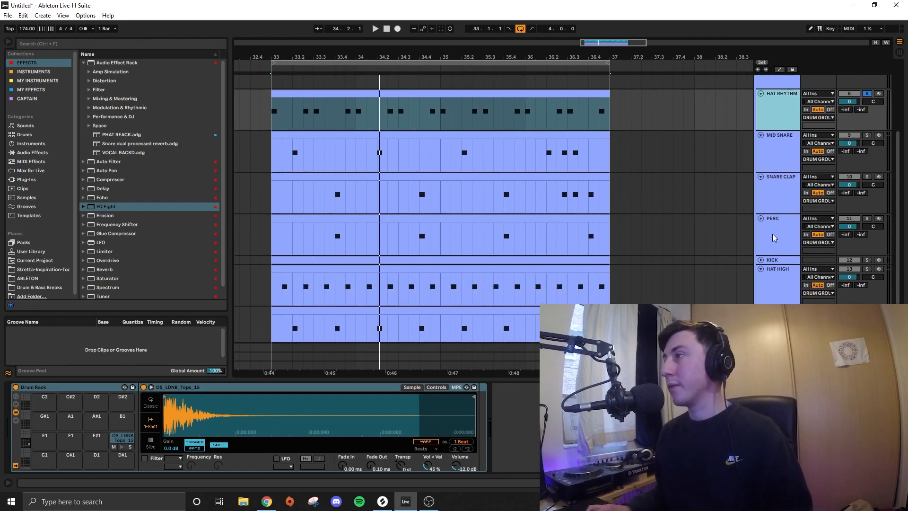
Fold all tracks inside DRUM GROUP and group HAT RHYTHM, HAT HIGH and HAT LOW together
left_click(773, 251)
key("ctrl+a")
left_click(760, 234)
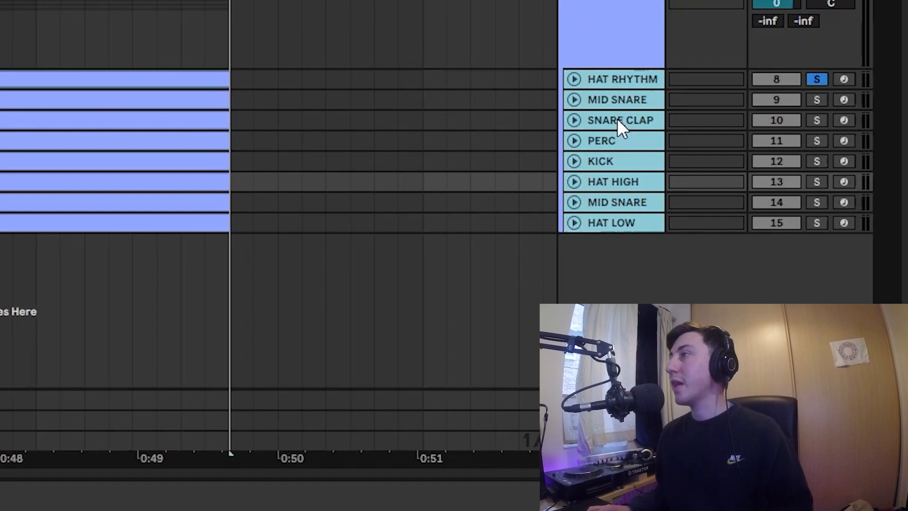
left_click(783, 207)
left_click(622, 182)
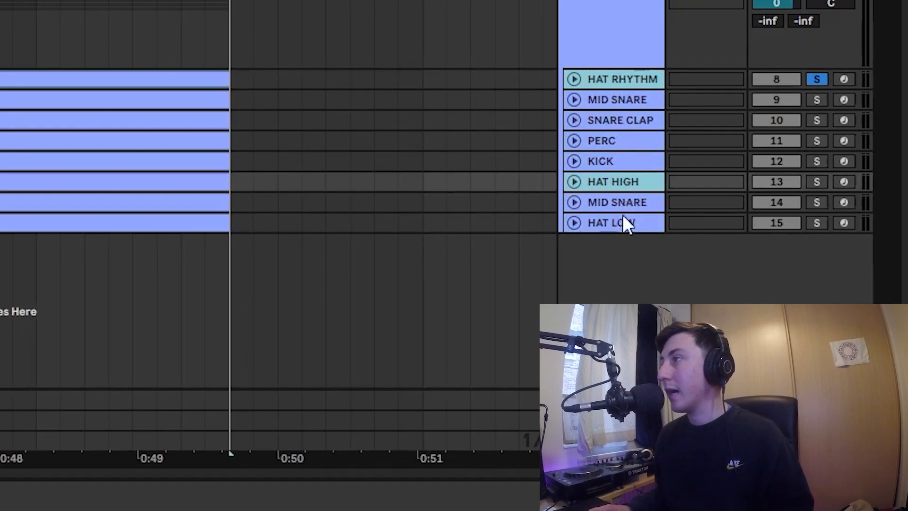
left_click(626, 226, "ctrl")
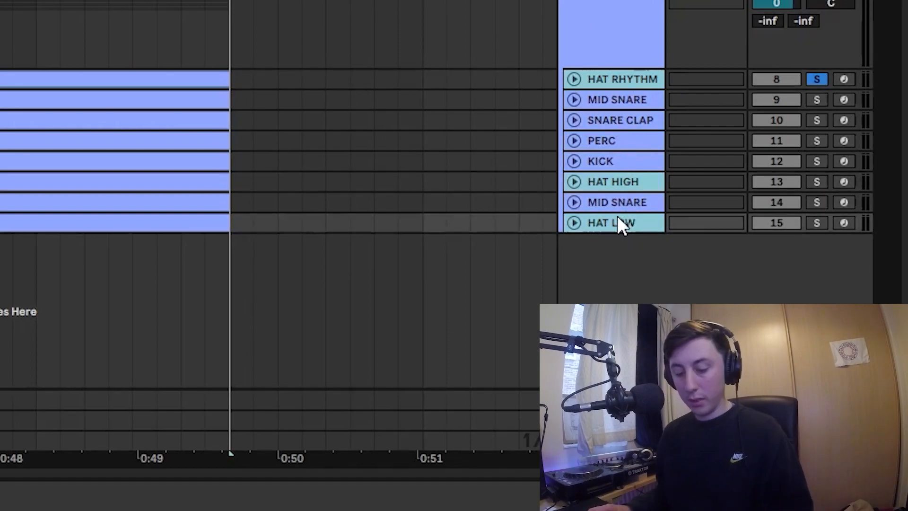
key("ctrl+g")
Name the new subgroup that holds the three hat tracks HAT GROUP
left_click(622, 112)
key("ctrl+r")
type("HAT VGROUP")
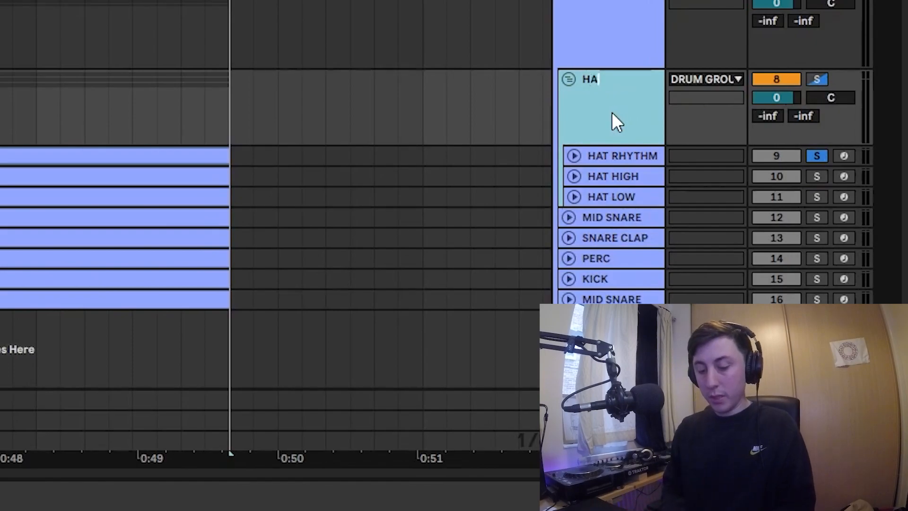
key("BackSpace")
key("BackSpace")
key("BackSpace")
key("BackSpace")
type("ROUP")
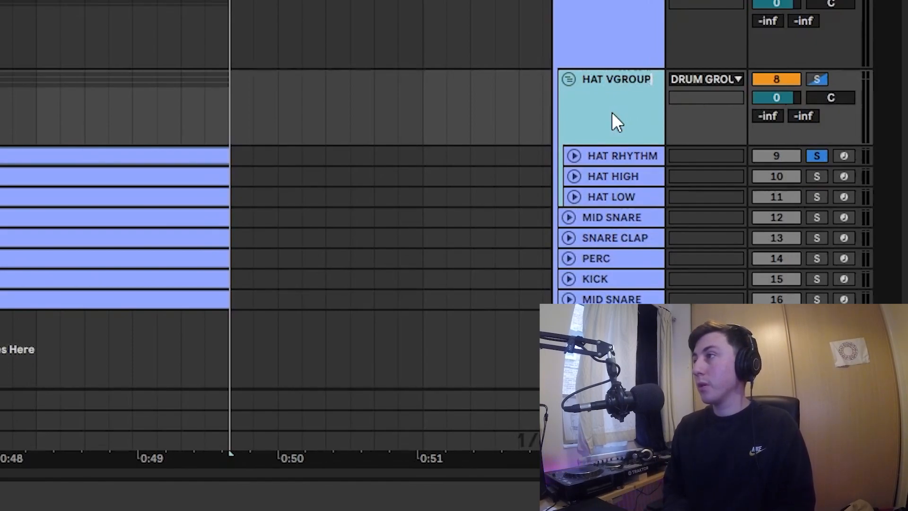
key("BackSpace")
key("BackSpace")
key("BackSpace")
key("BackSpace")
key("BackSpace")
key("BackSpace")
type("GROUP")
key("Return")
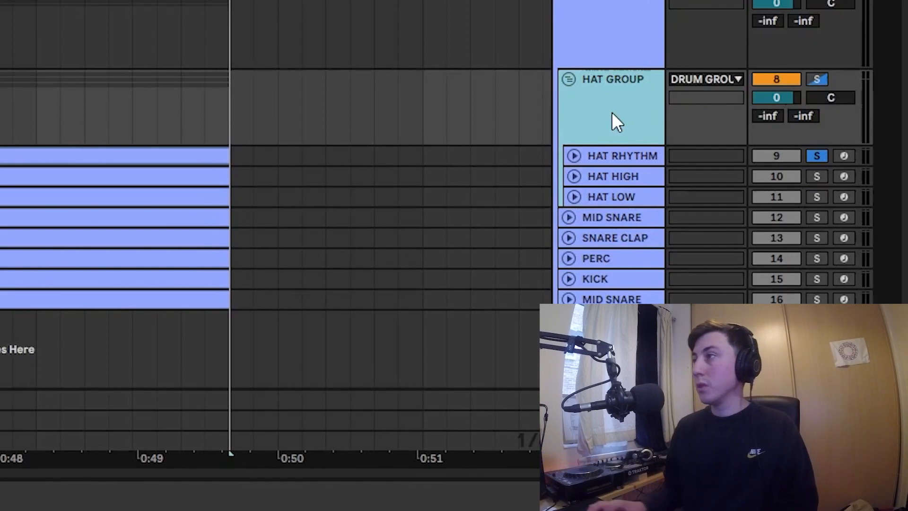
Group both MID SNARE tracks and SNARE CLAP under the name SNARE GROUP
left_click(590, 215)
left_click(607, 237, "shift")
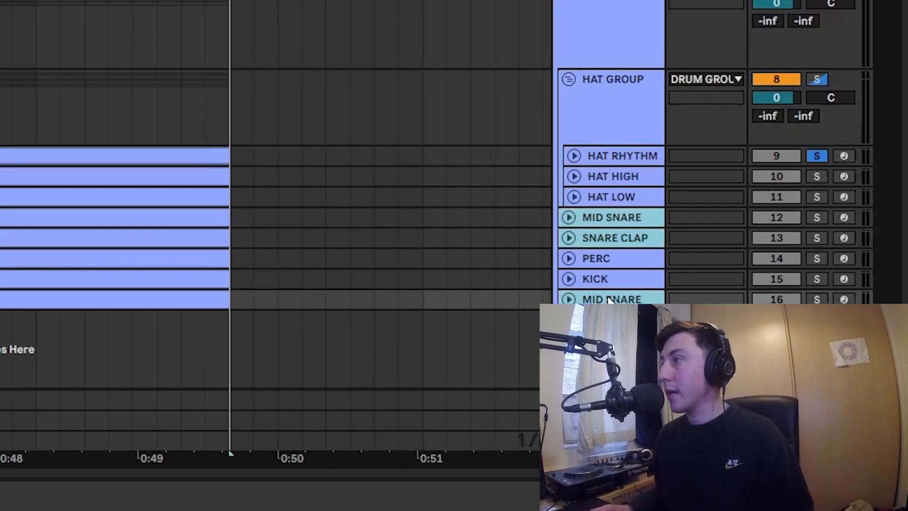
key("ctrl+g")
key("ctrl+r")
type("SNARE")
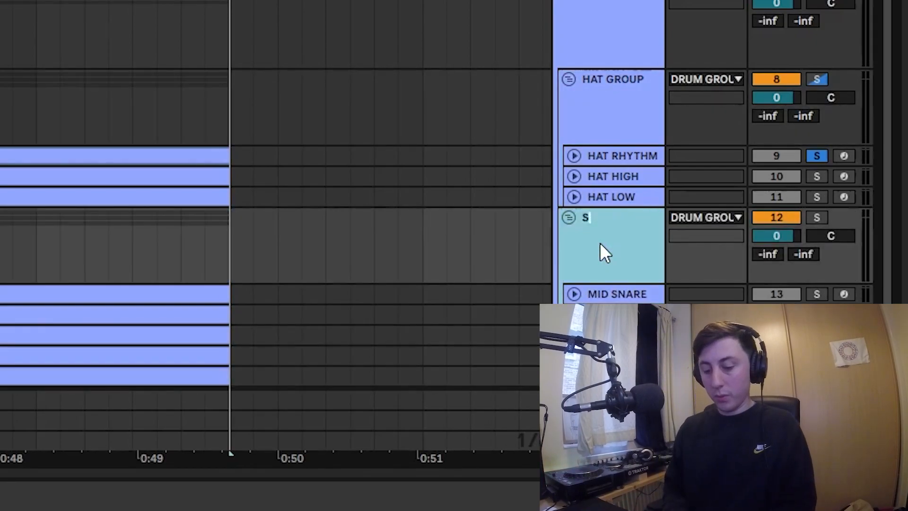
type(" GROUP")
key("Return")
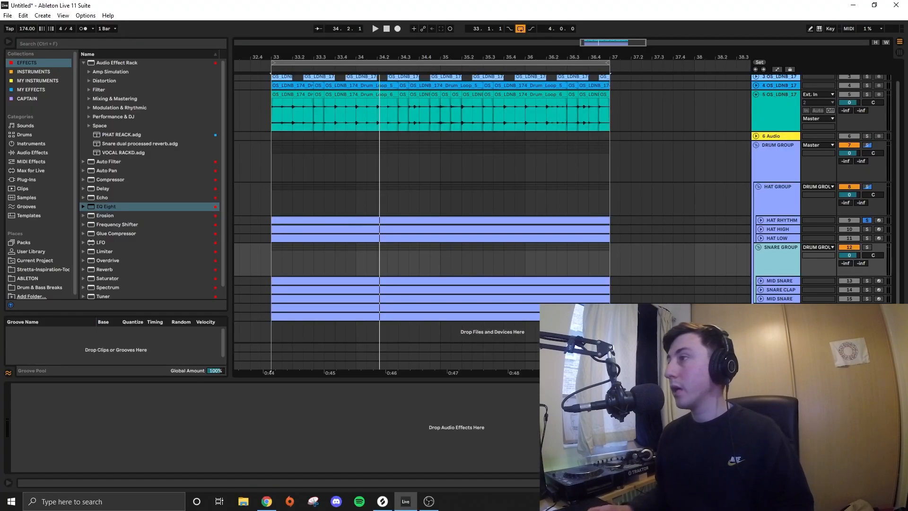
Move the PERC track into HAT GROUP, between HAT HIGH and HAT LOW
left_click(772, 240)
left_click_drag(816, 228, 816, 230)
left_click(770, 200)
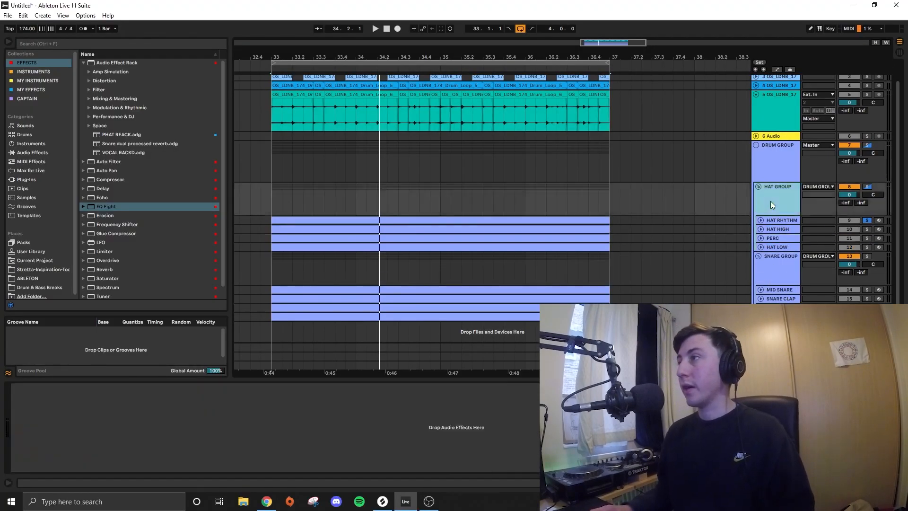
left_click(774, 268)
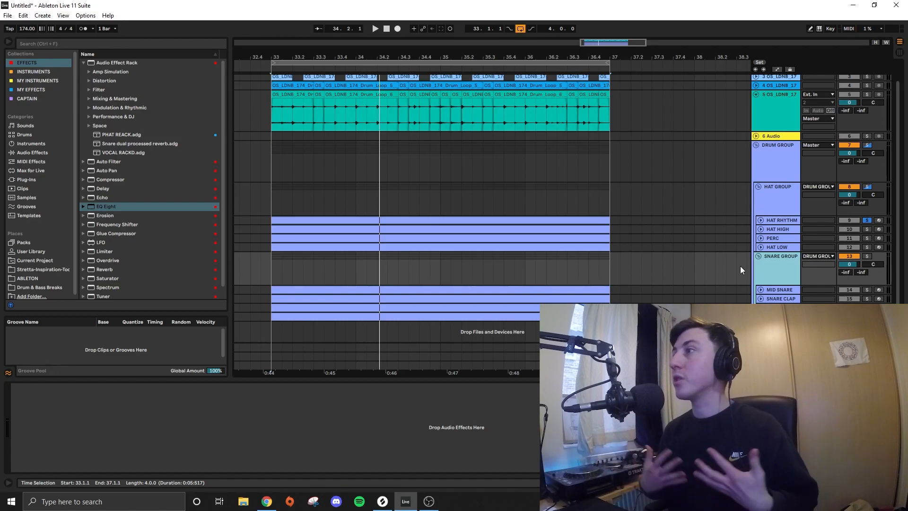
Solo HAT GROUP during playback and add an EQ Eight with a low cut at 499 Hz and a high cut at 18.0 kHz
left_click(769, 194)
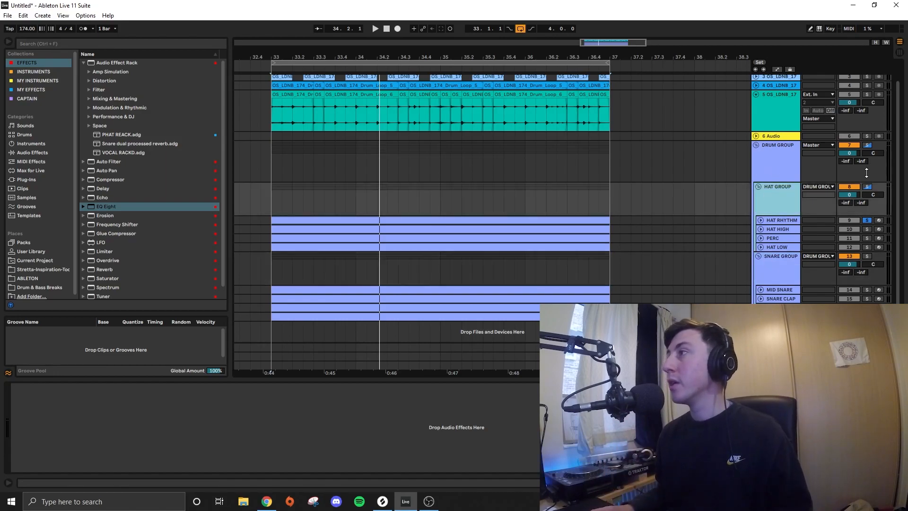
key("space")
left_click_drag(114, 207, 191, 423)
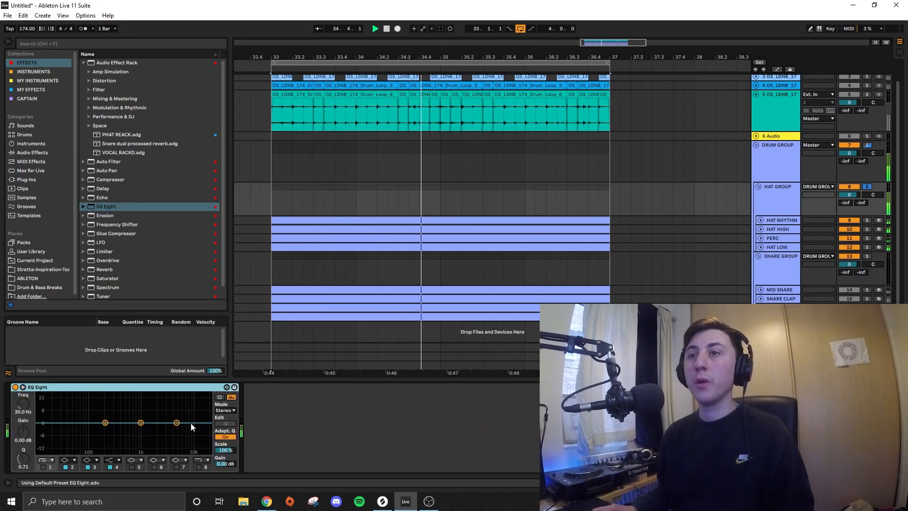
left_click(44, 466)
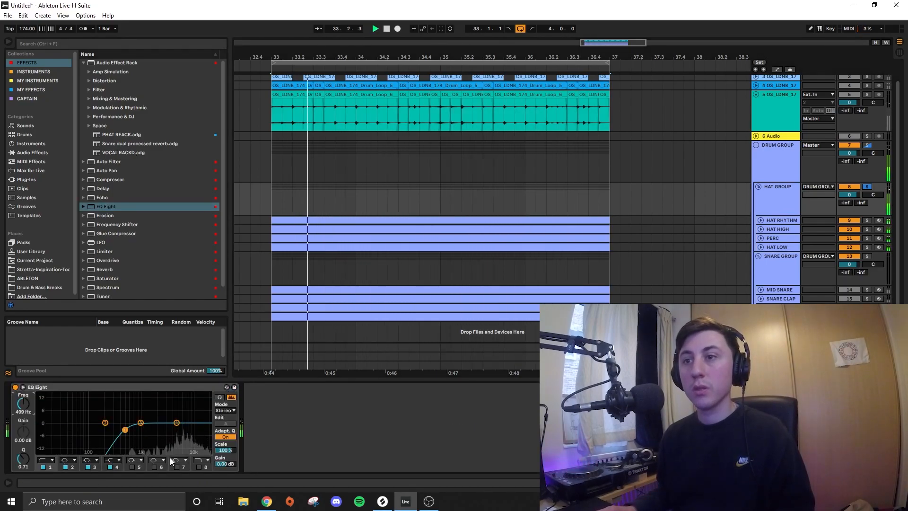
left_click(198, 467)
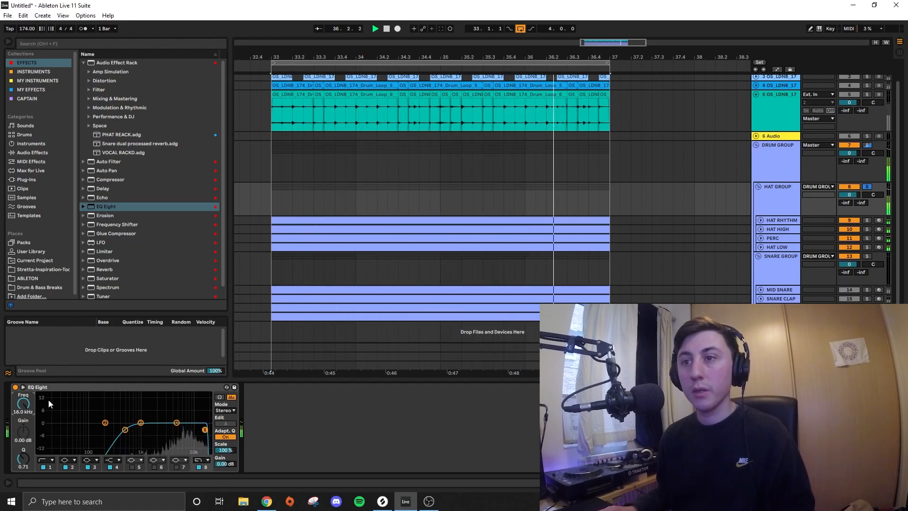
Add the Snare dual processed reverb rack to HAT GROUP and lower its WET chain volume to about -12 dB
left_click(110, 154)
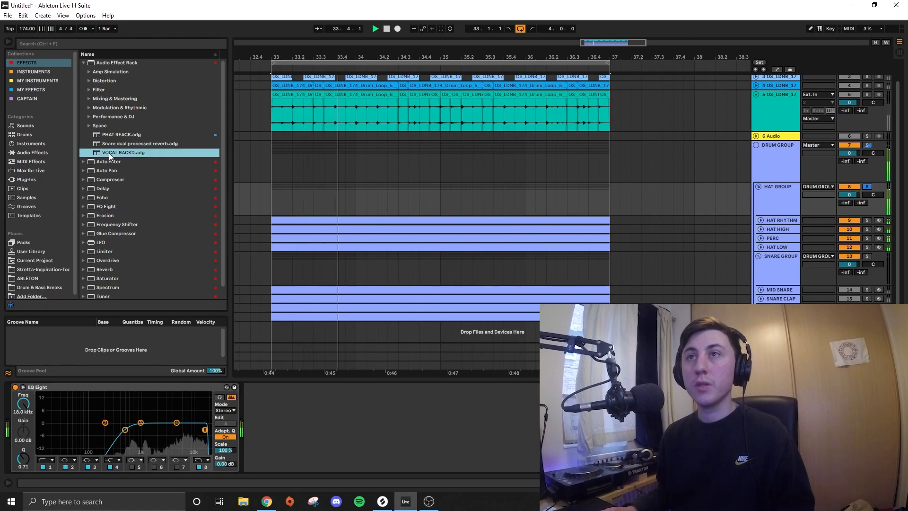
left_click(113, 144)
left_click_drag(315, 419, 311, 418)
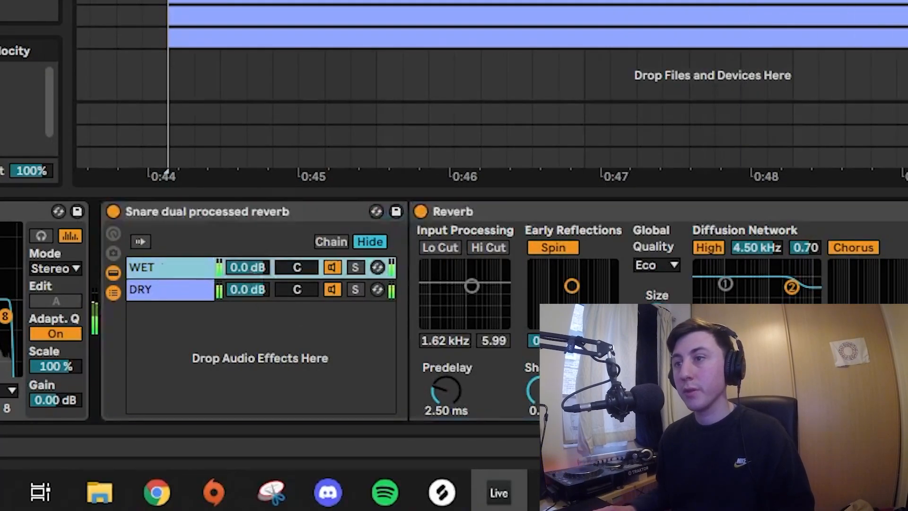
left_click_drag(246, 268, 247, 306)
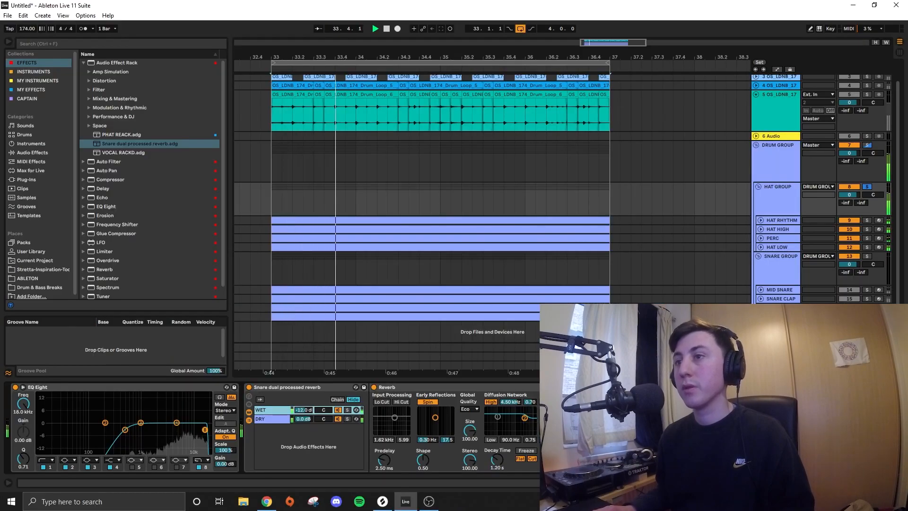
left_click_drag(303, 409, 303, 412)
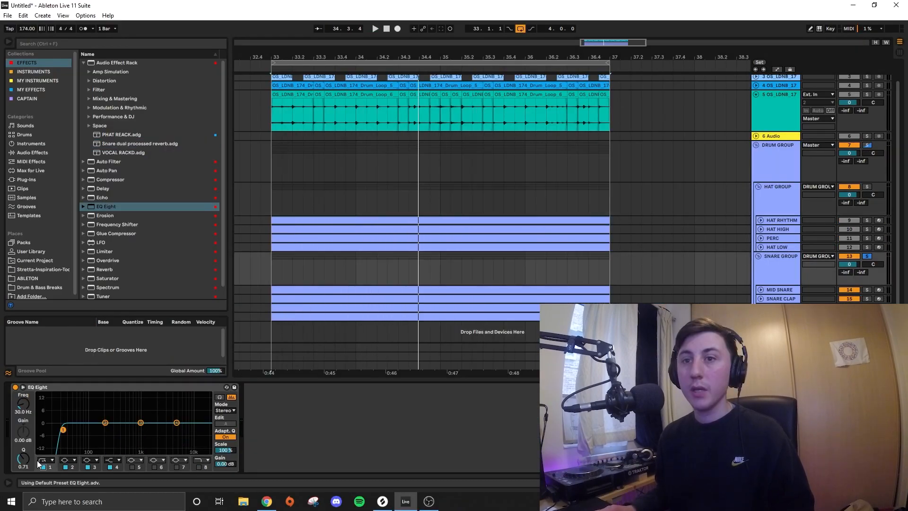
Set the EQ Eight low cut on SNARE GROUP to 240 Hz and move the two loose snare tracks into the group
left_click_drag(23, 403, 24, 373)
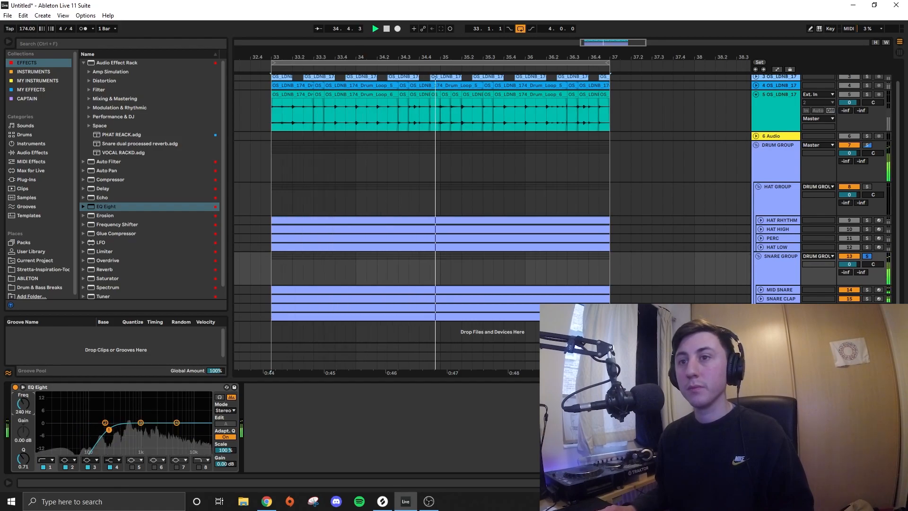
scroll(651, 189, "up", 2)
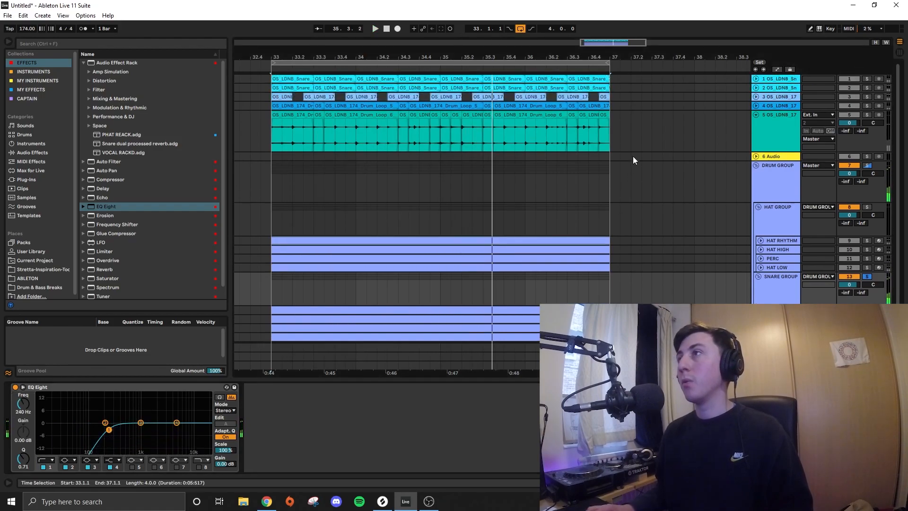
left_click(775, 80)
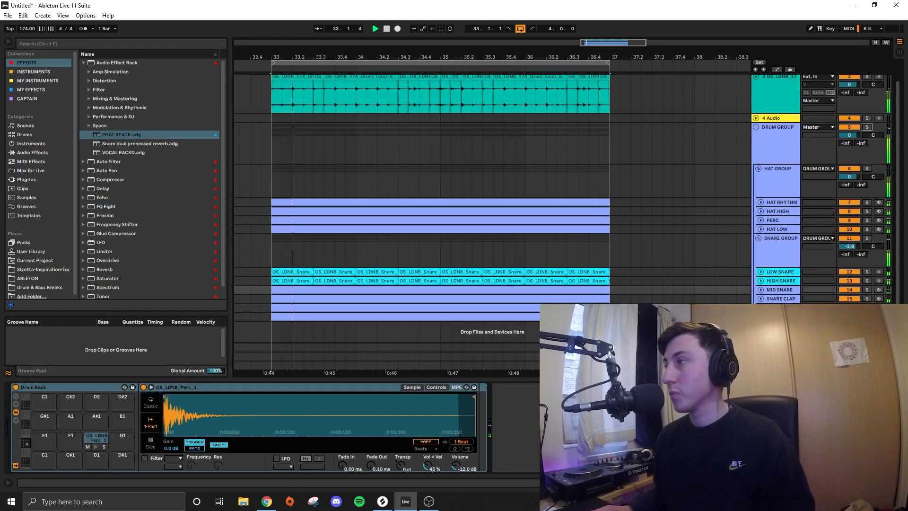
Show the session mixer, play the loop and adjust the SNARE CLAP channel against the other snares
key("Tab")
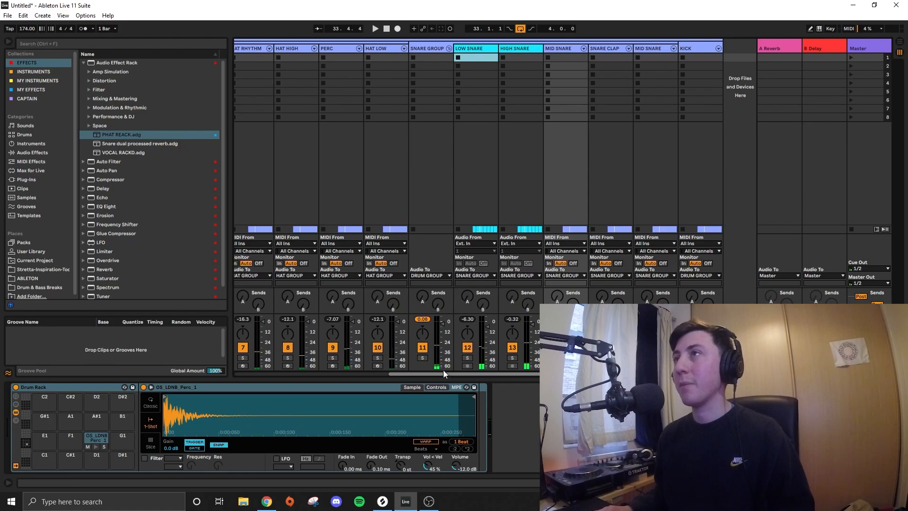
left_click(468, 358)
key("space")
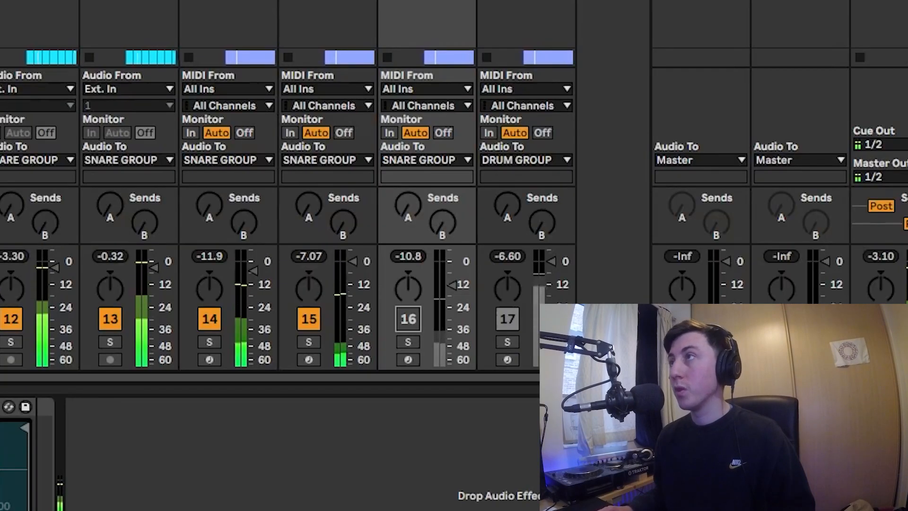
left_click(606, 48)
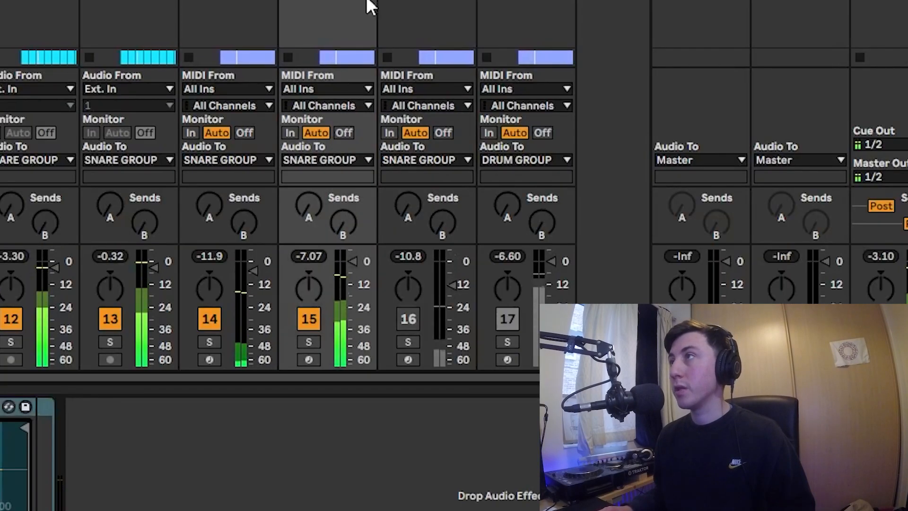
left_click_drag(310, 292, 310, 286)
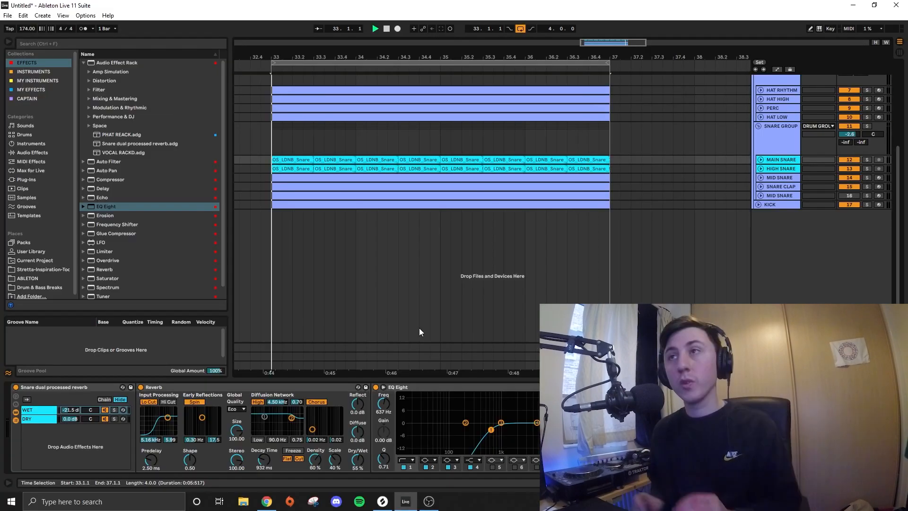
Bring the four loose audio tracks into DRUM GROUP, placing the three hat loops inside HAT GROUP
scroll(539, 217, "up", 6)
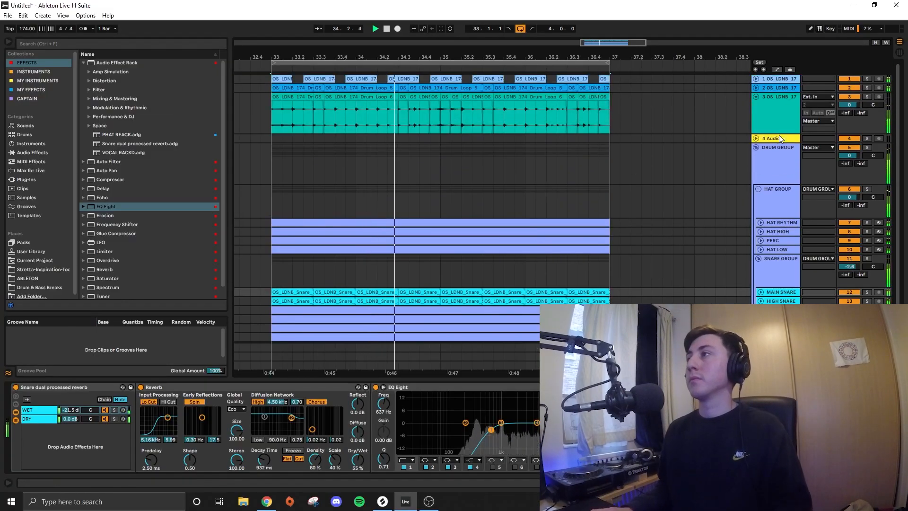
left_click(760, 148)
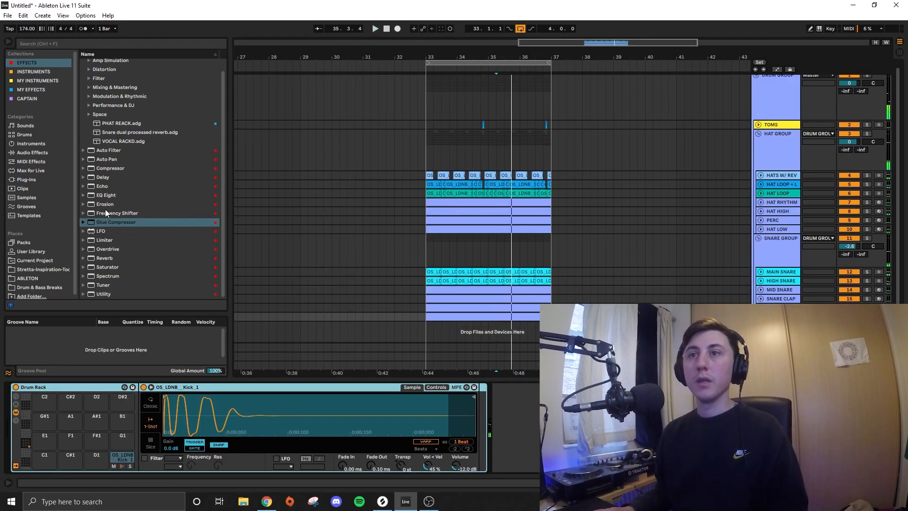
Load the KICK.adv EQ Eight preset onto the KICK track and expand its display
left_click(83, 195)
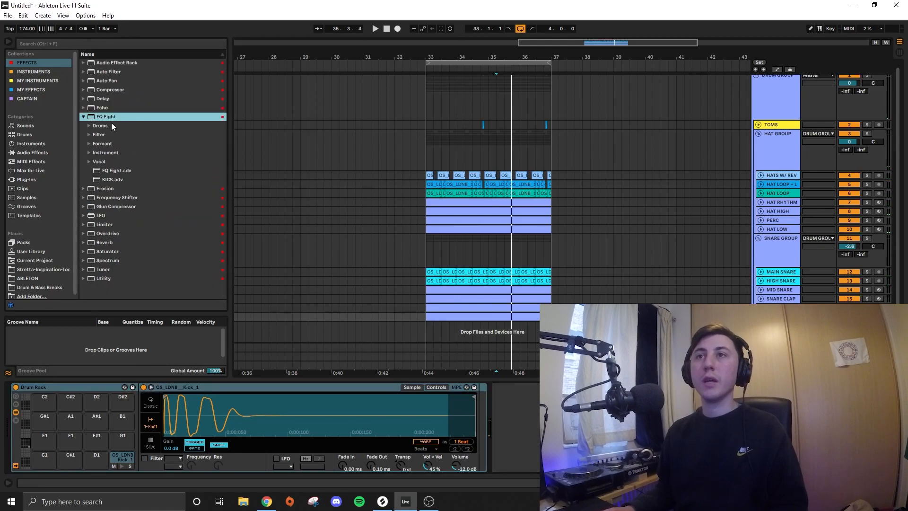
double_click(108, 170)
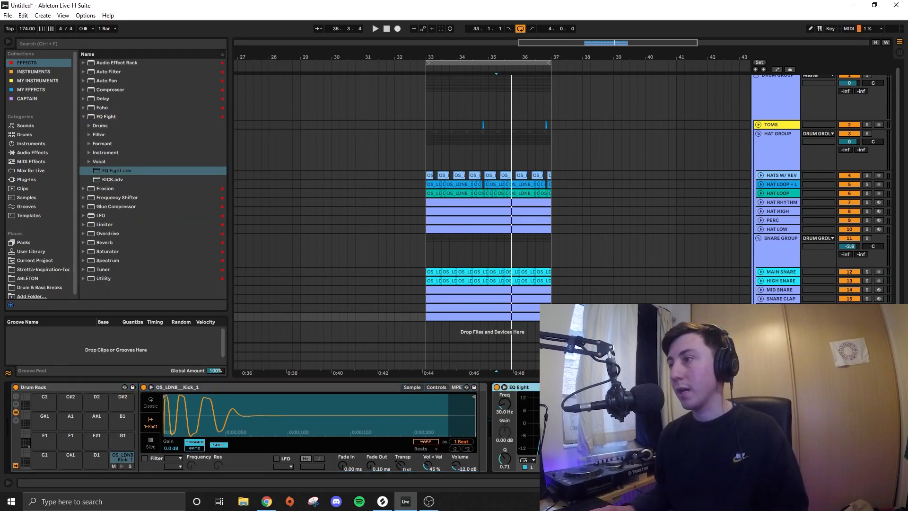
left_click(112, 179)
left_click_drag(112, 179, 544, 428)
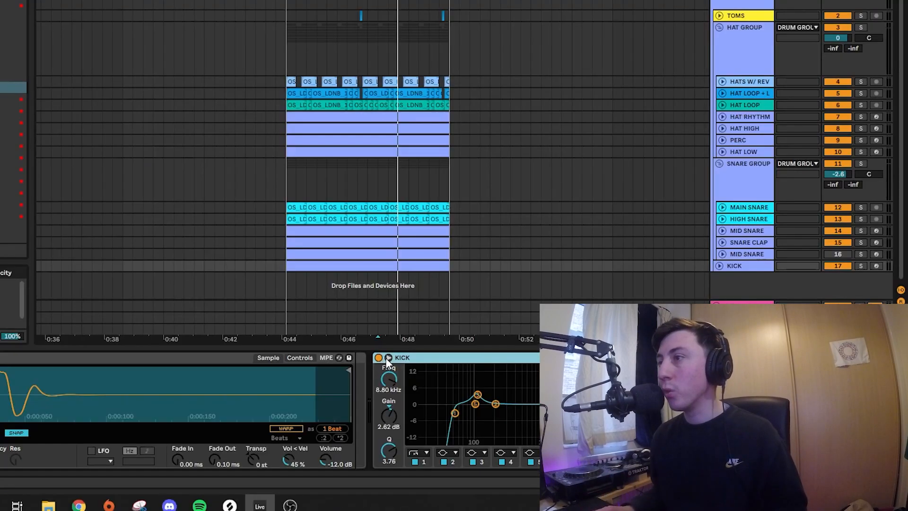
left_click(505, 387)
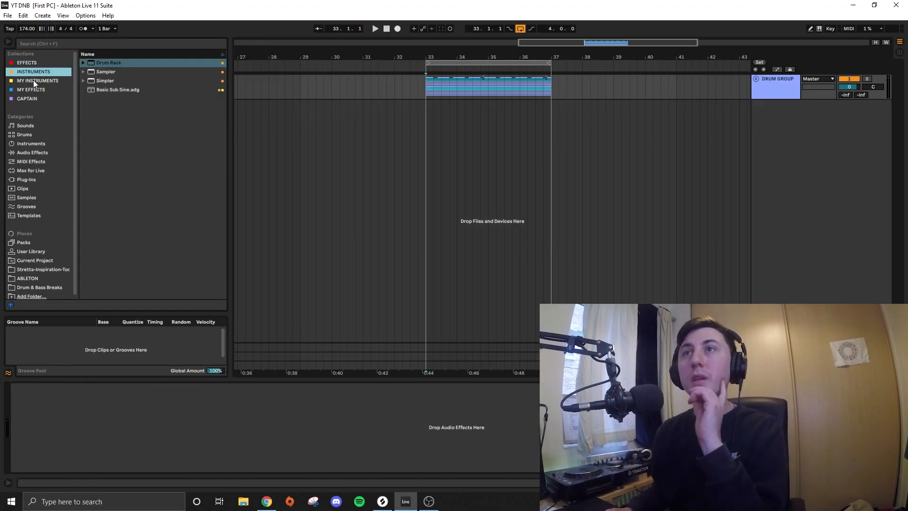
Add the LABS instrument on a new MIDI track with the Soft Piano preset and reposition its plug-in window
left_click(34, 81)
left_click_drag(101, 80, 802, 137)
left_click_drag(604, 126, 604, 126)
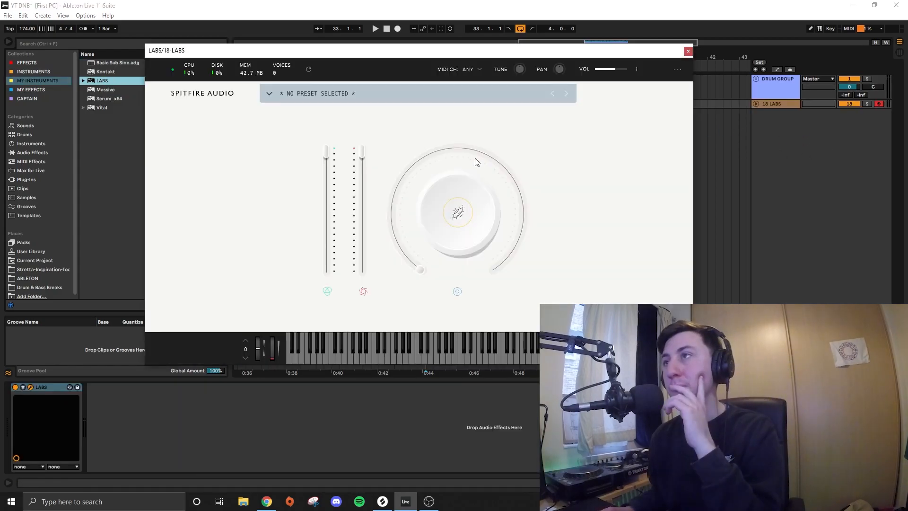
left_click_drag(462, 61, 440, 126)
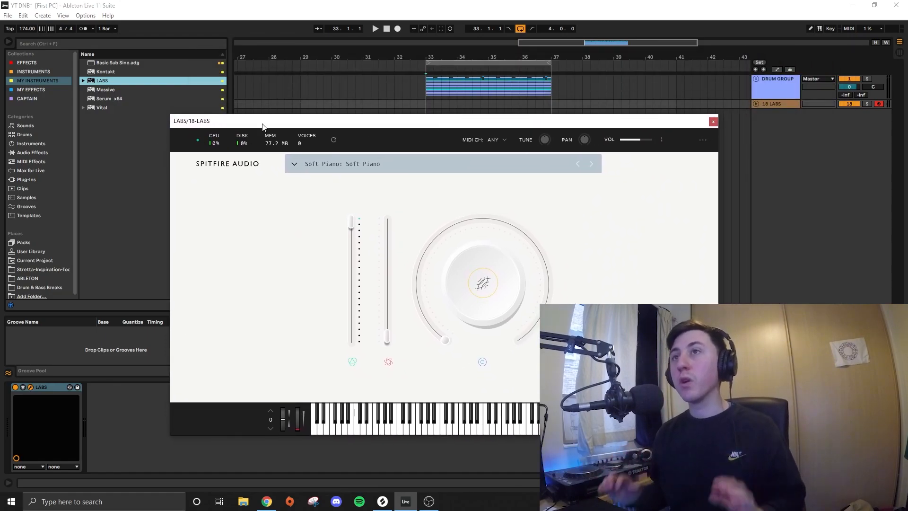
left_click_drag(231, 127, 263, 108)
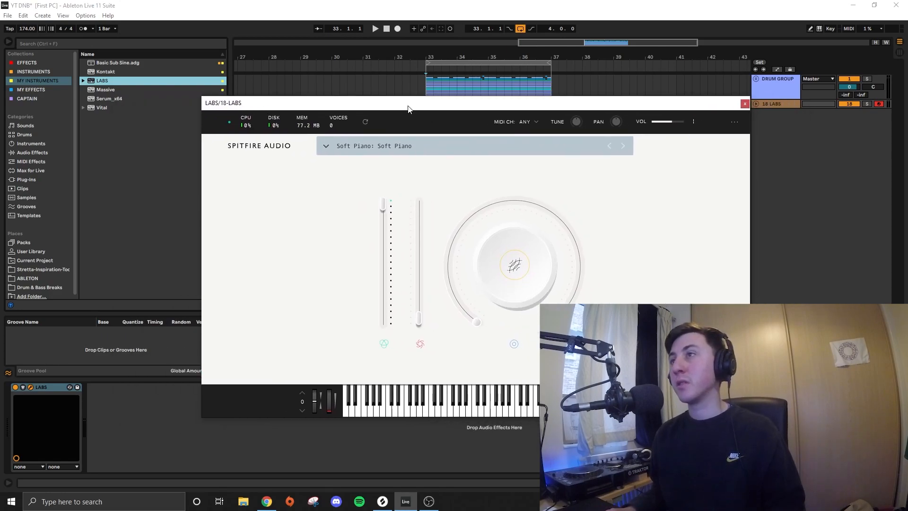
Close the LABS window, create a four-bar MIDI clip from bar 33 to 37 on the LABS track and edit its notes
left_click(745, 104)
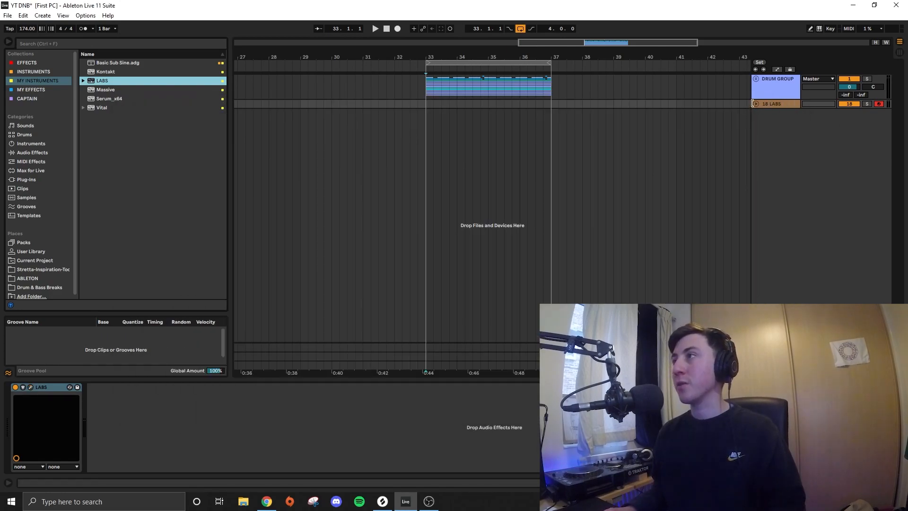
left_click_drag(427, 123, 553, 123)
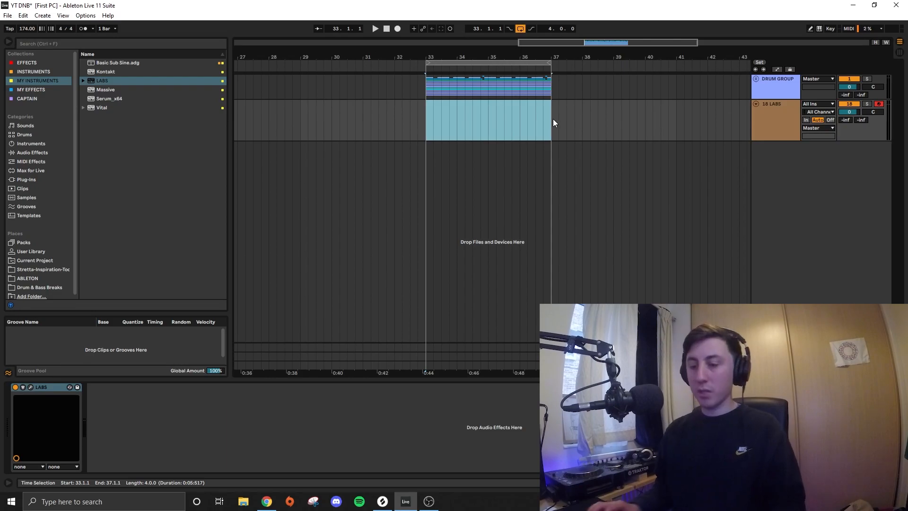
key("ctrl+shift+m")
left_click_drag(405, 296, 267, 497)
left_click(454, 104)
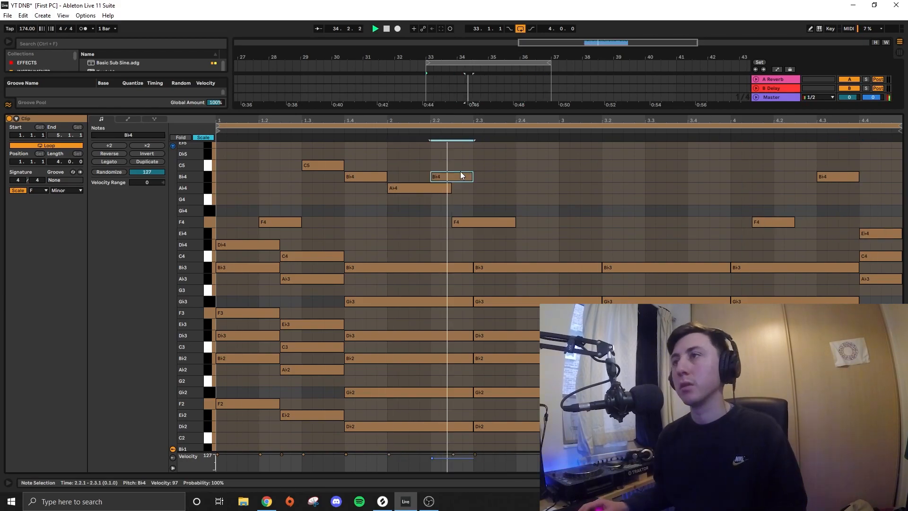
left_click(748, 235)
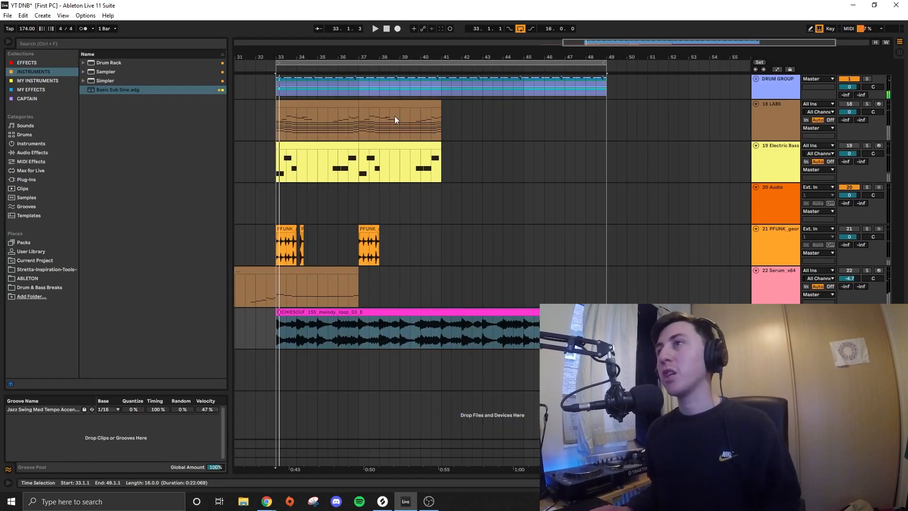
Select both LABS MIDI clips starting at bar 33 and move them to bar 53
left_click(396, 109)
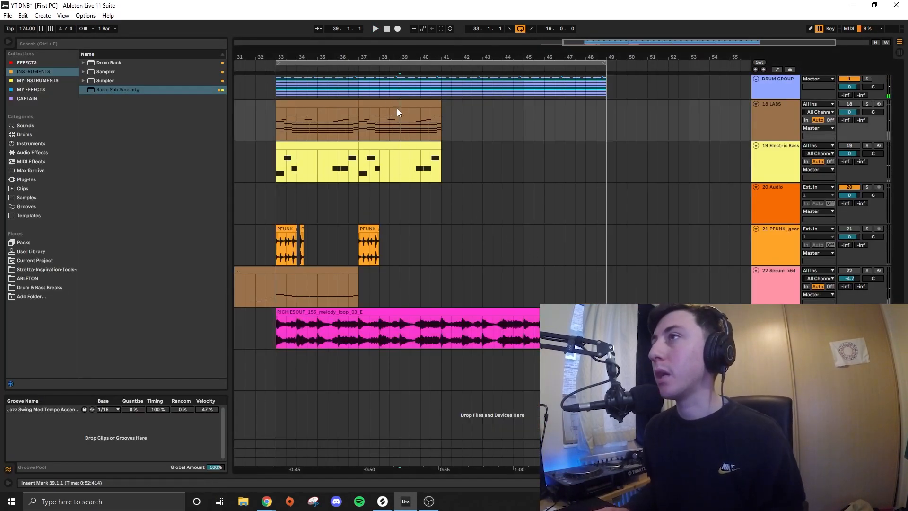
left_click(396, 105)
left_click(327, 102, "shift")
left_click_drag(309, 101, 715, 111)
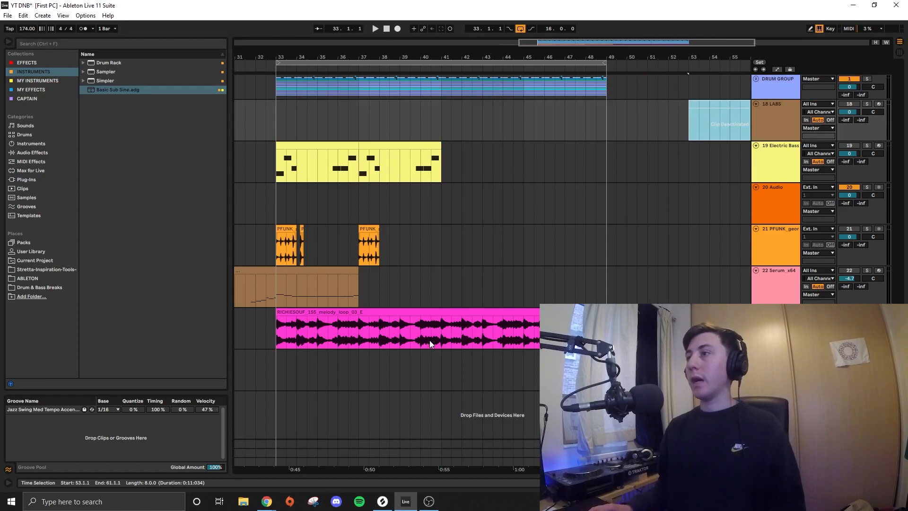
Convert the RICHIESOUF melody loop's harmony to a new MIDI track and move the resulting clip to bar 33 on the LABS track
left_click(380, 313)
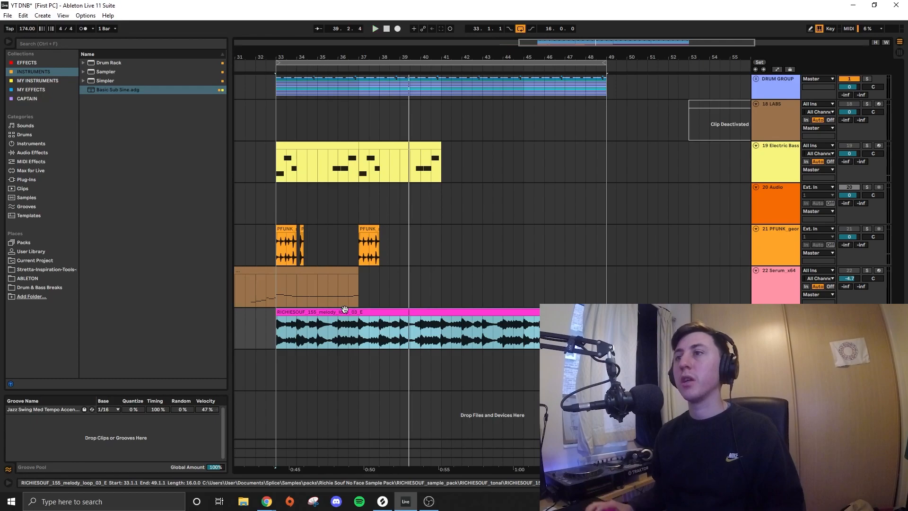
right_click(425, 310)
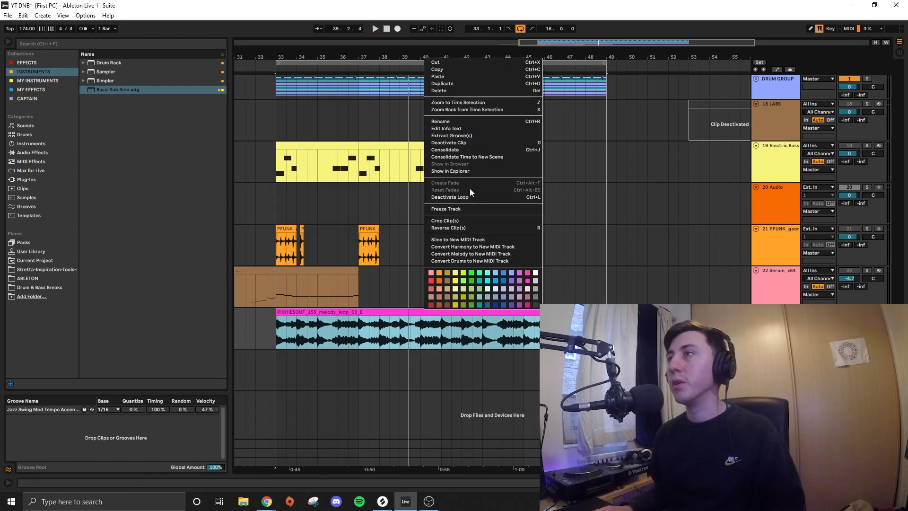
left_click(473, 247)
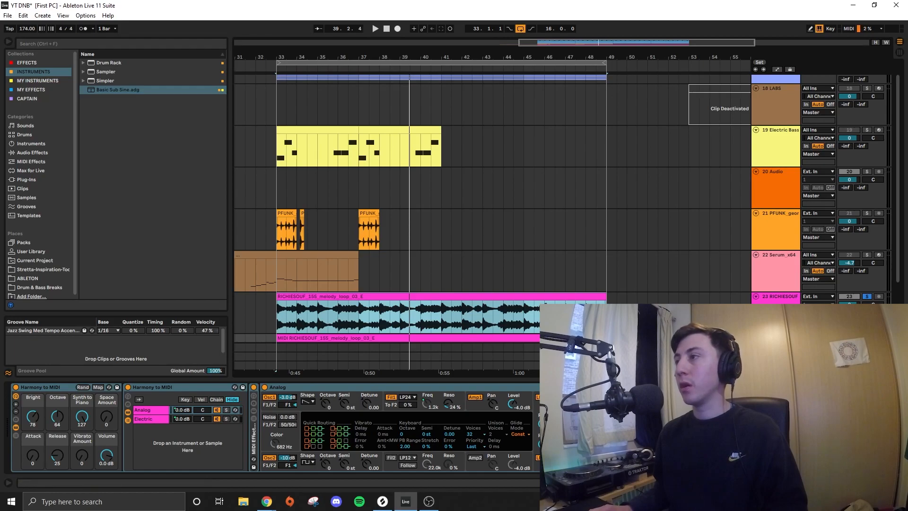
scroll(515, 310, "down", 2)
left_click_drag(505, 305, 499, 86)
scroll(469, 160, "up", 2)
Play the LABS track soloed and open its converted melody clip with Fold and Scale turned off
left_click(866, 104)
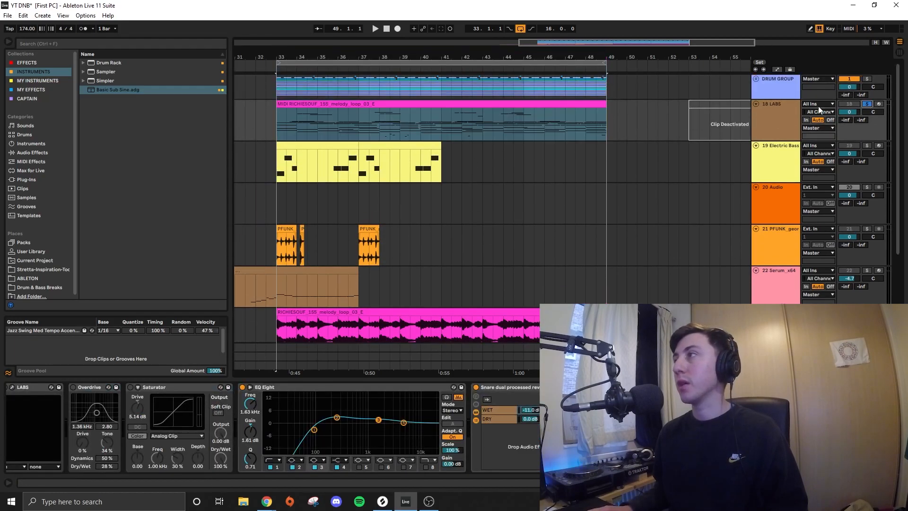
key("space")
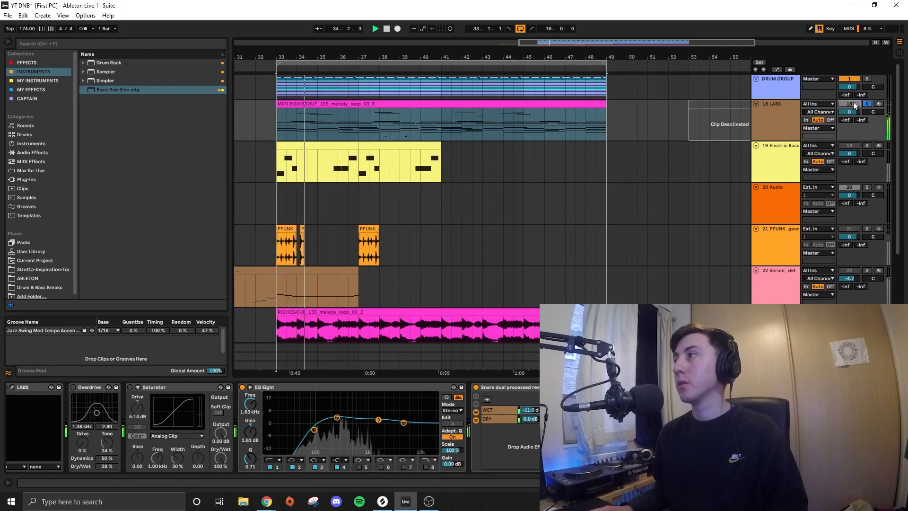
double_click(375, 106)
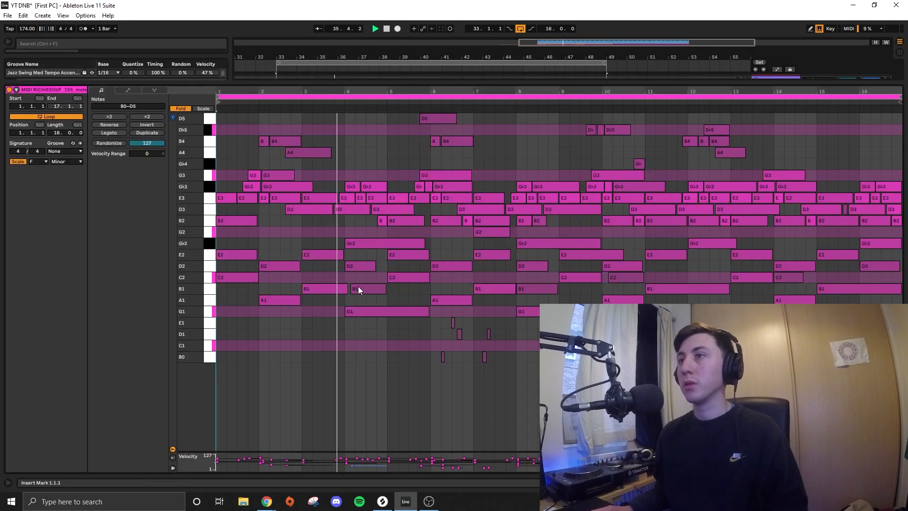
left_click(181, 109)
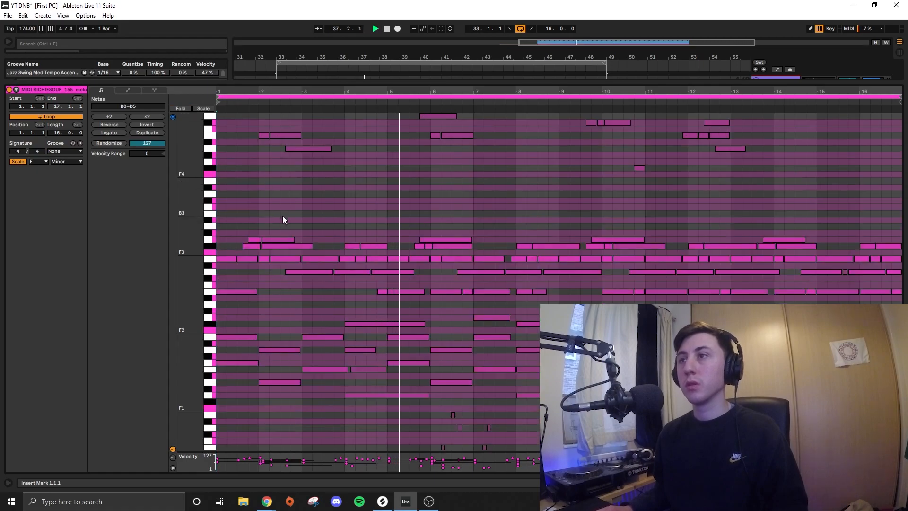
left_click(17, 161)
left_click(312, 217)
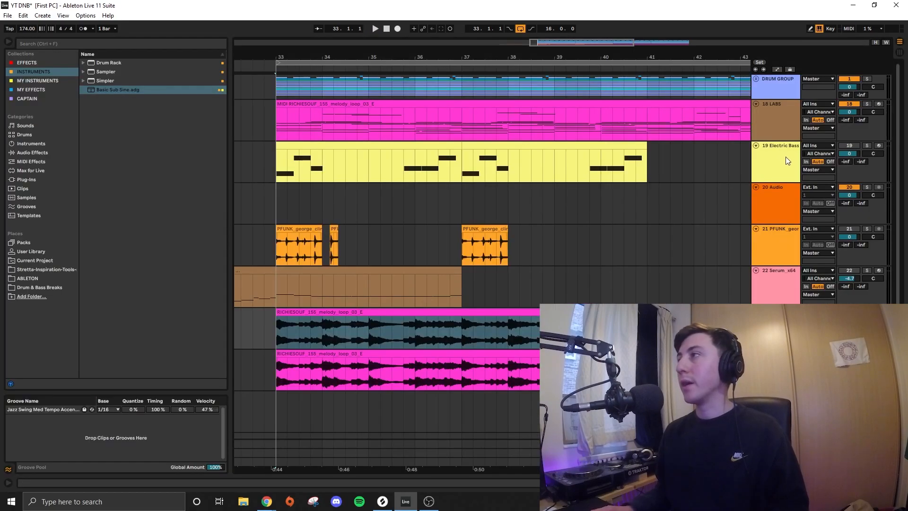
Delete the Electric Bass, Audio, PFUNK and Serum tracks beneath LABS
left_click_drag(785, 157, 779, 252)
key("Delete")
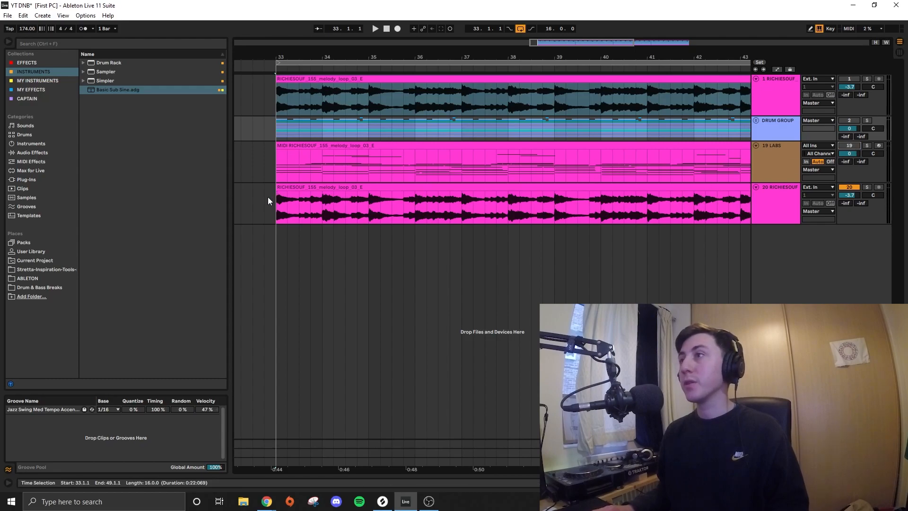
Play the start of the melody loop beneath LABS and cut out its section from 33.3.1 to 34.1.1
left_click(313, 203)
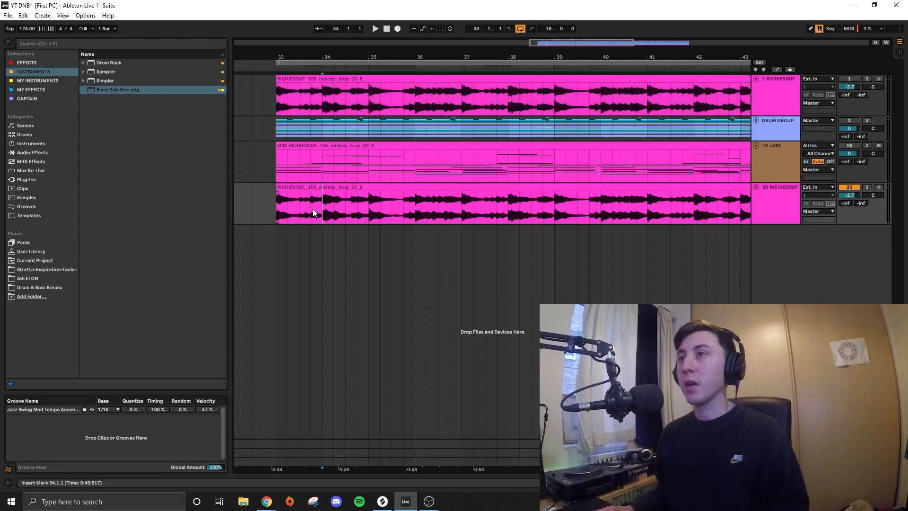
left_click(300, 188)
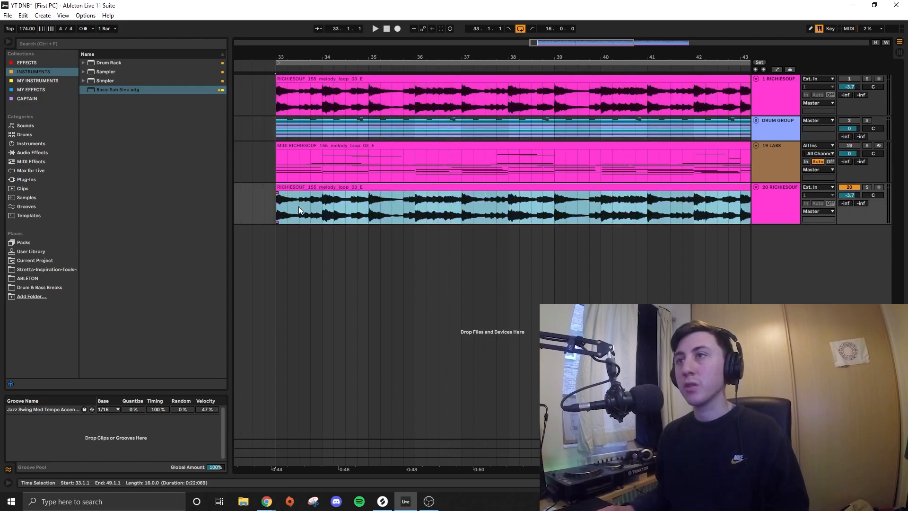
left_click_drag(298, 206, 276, 204)
key("space")
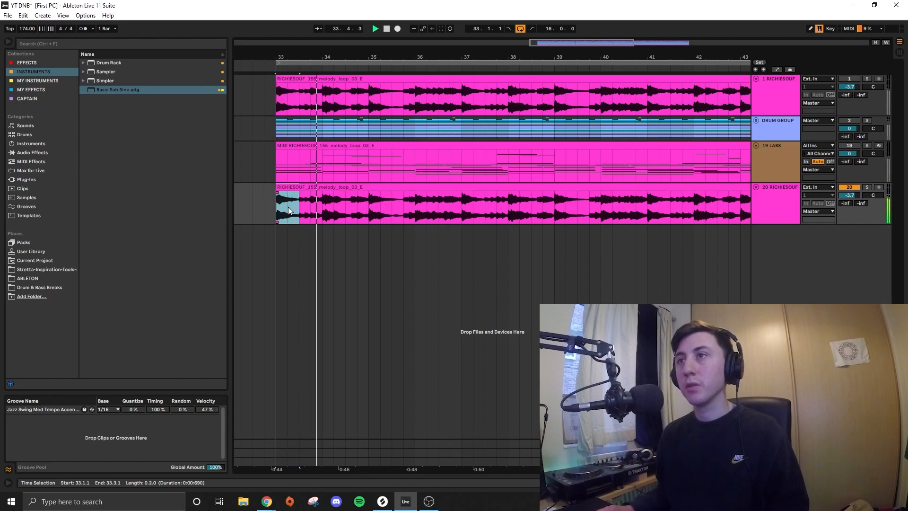
left_click(315, 207)
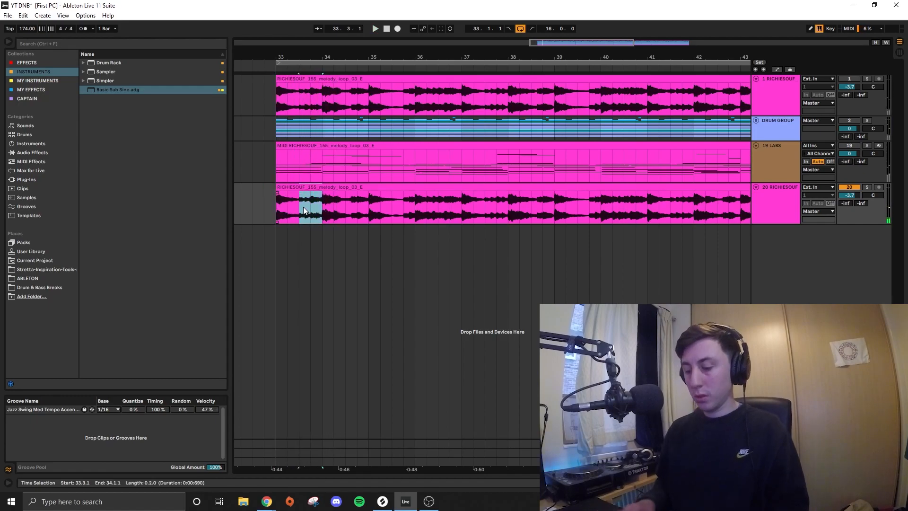
key("ctrl+e")
key("Delete")
Cut the sections from 34.3.1 to 35.1.1 and from 35.4.1 to 36.1.1 out of the chopped melody loop
left_click(347, 206)
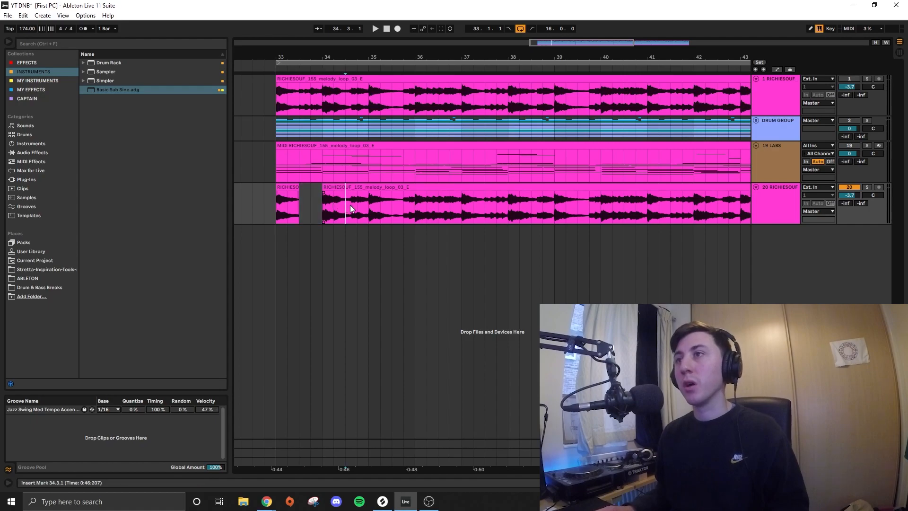
key("ctrl+e")
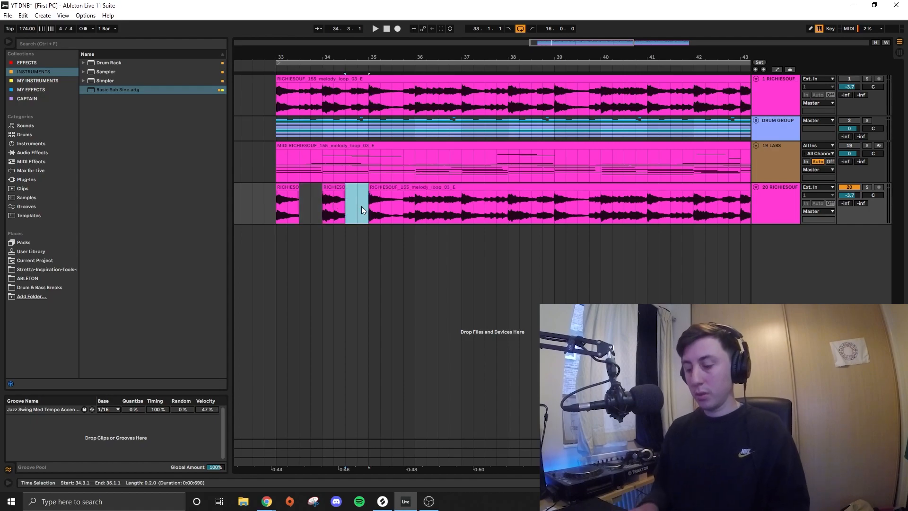
key("Delete")
left_click(404, 208)
key("ctrl+e")
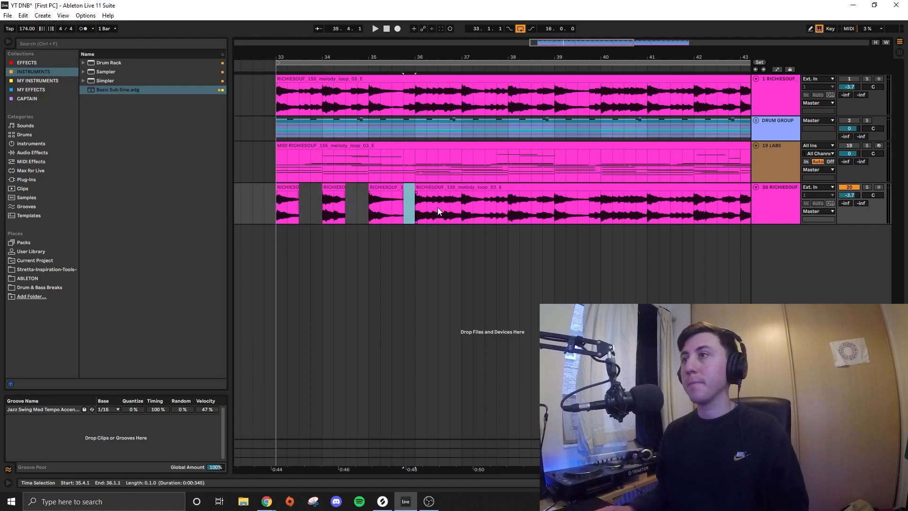
key("Delete")
Remove the melody loop section from 36.2.1 to 37.1.1 and play the short slice left at bar 36
left_click(420, 204)
key("space")
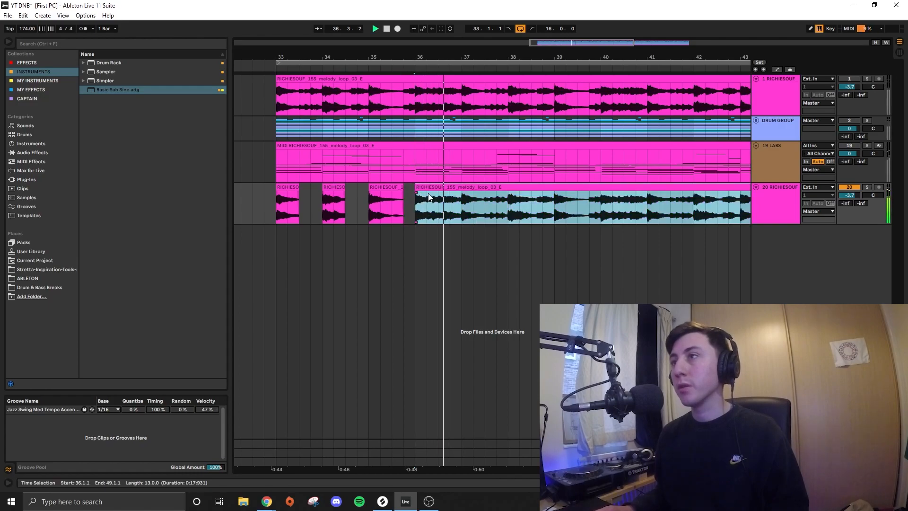
left_click_drag(426, 207, 461, 207)
key("space")
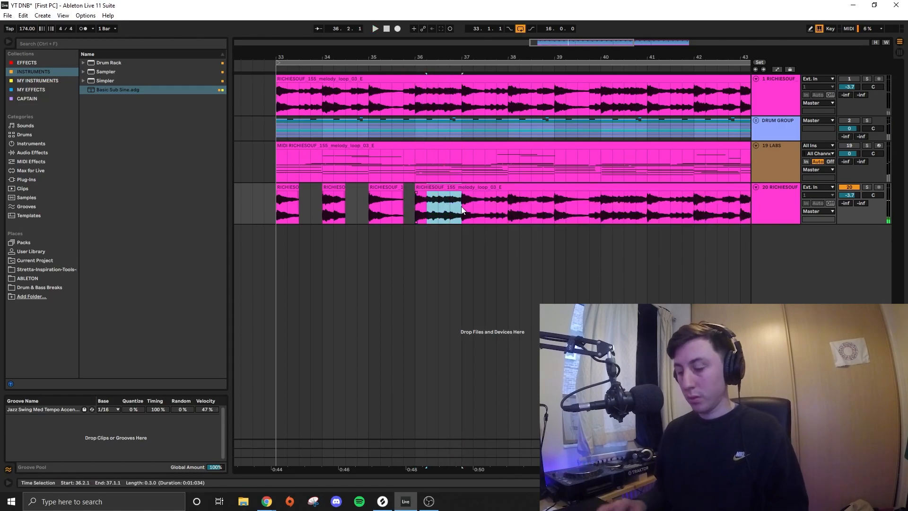
key("Delete")
left_click(418, 189)
key("space")
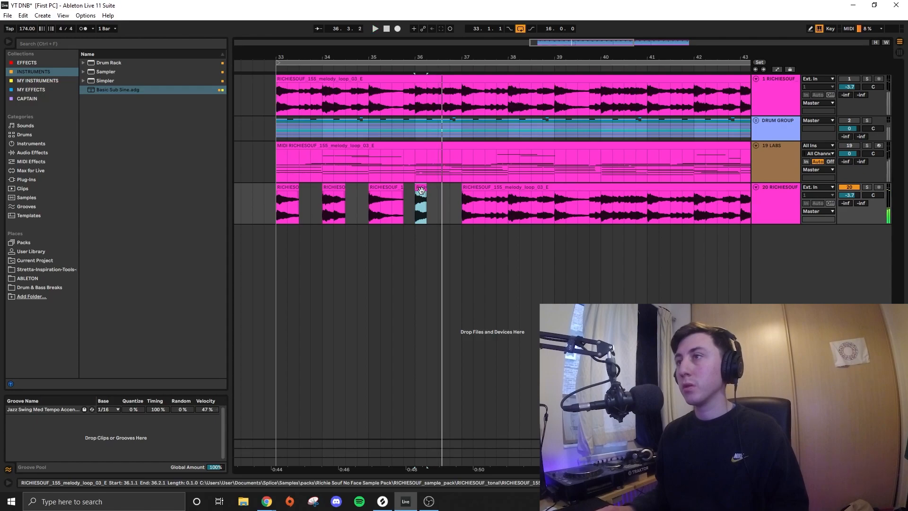
Build an effects chain on the chopped melody loop track with the Valhalla plug-in, Reverb, Erosion and EQ Eight
double_click(794, 195)
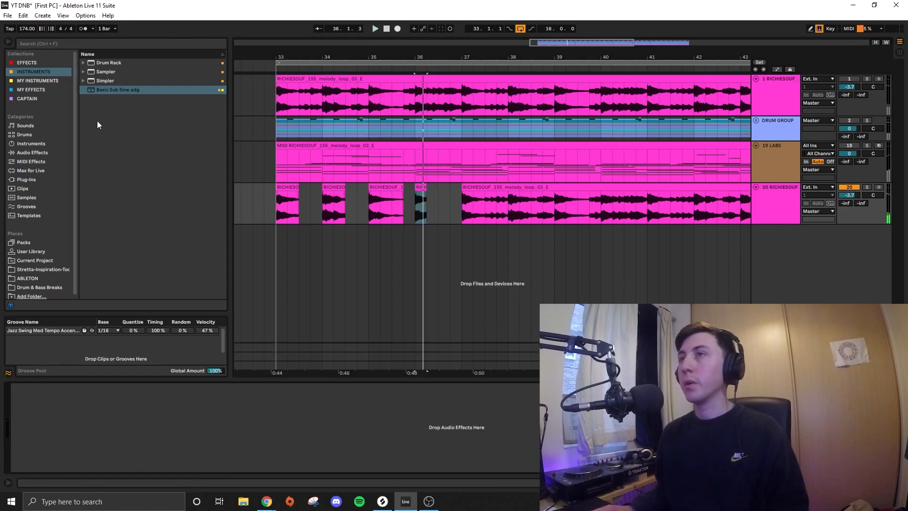
left_click(37, 89)
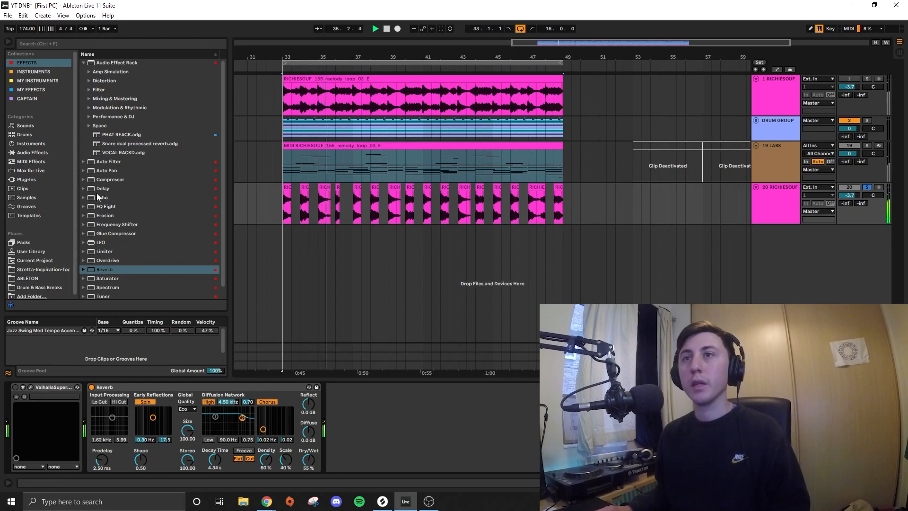
left_click_drag(96, 194, 384, 423)
left_click(369, 407)
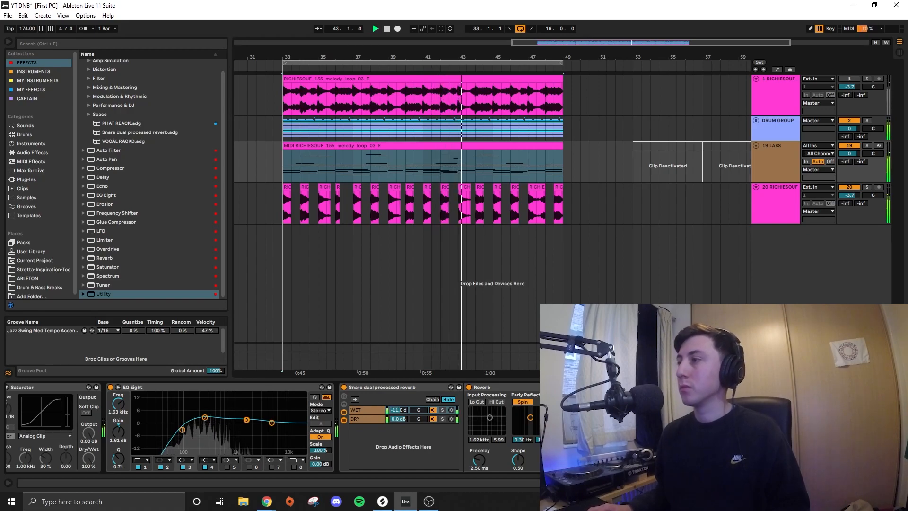
Add a new MIDI track below the chopped melody loop and load Serum_x64 onto it
left_click(762, 202)
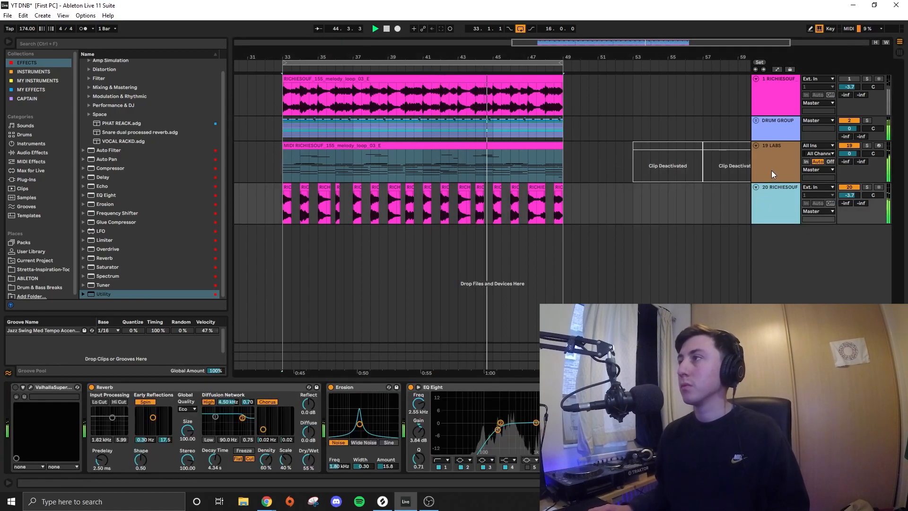
key("ctrl+shift+t")
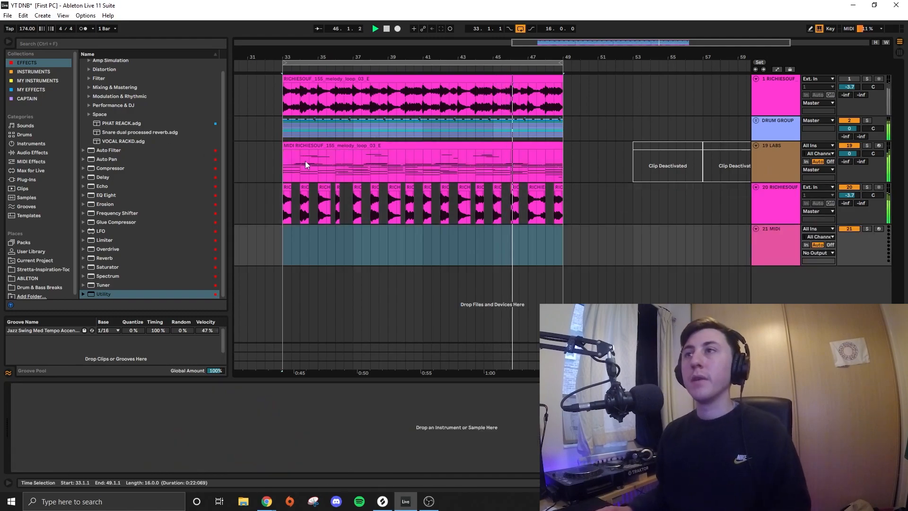
left_click(37, 81)
double_click(108, 98)
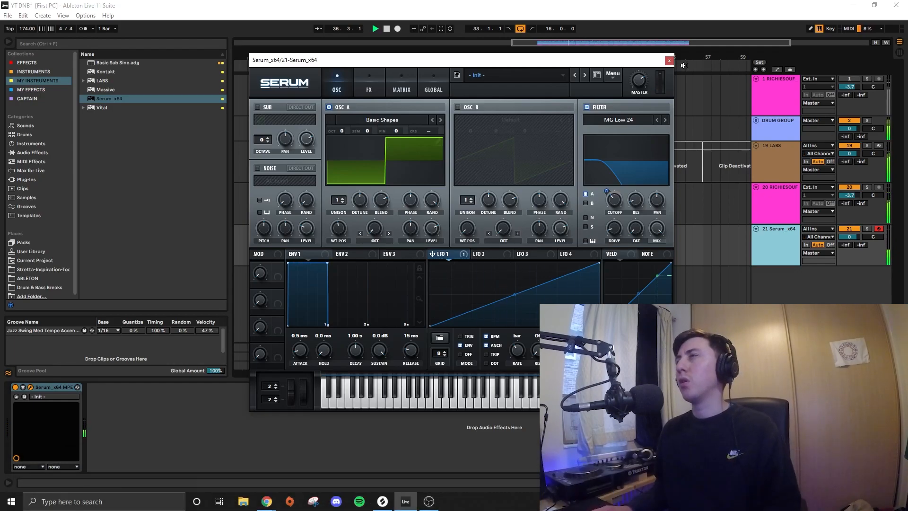
Close the Serum window and create an eight-bar MIDI clip from bar 33 on the Serum track, showing its lower note range
left_click(669, 60)
left_click_drag(284, 246, 410, 246)
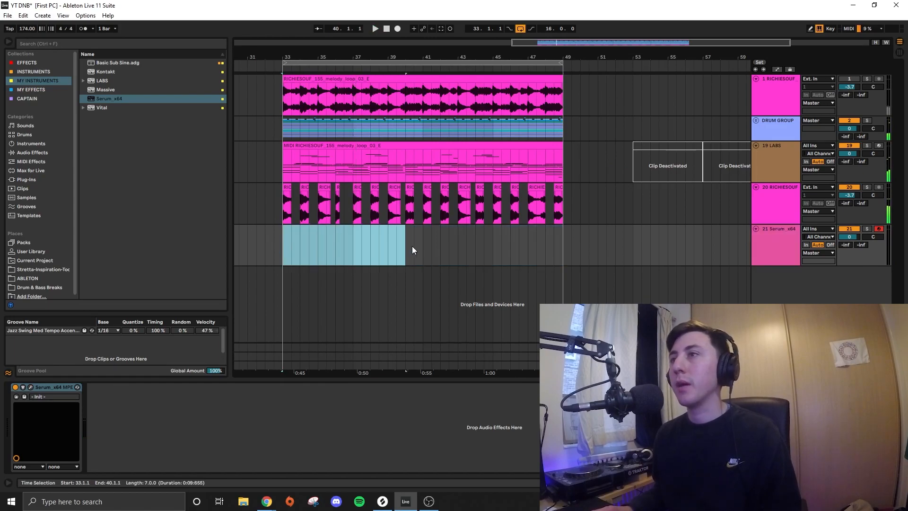
key("ctrl+shift+m")
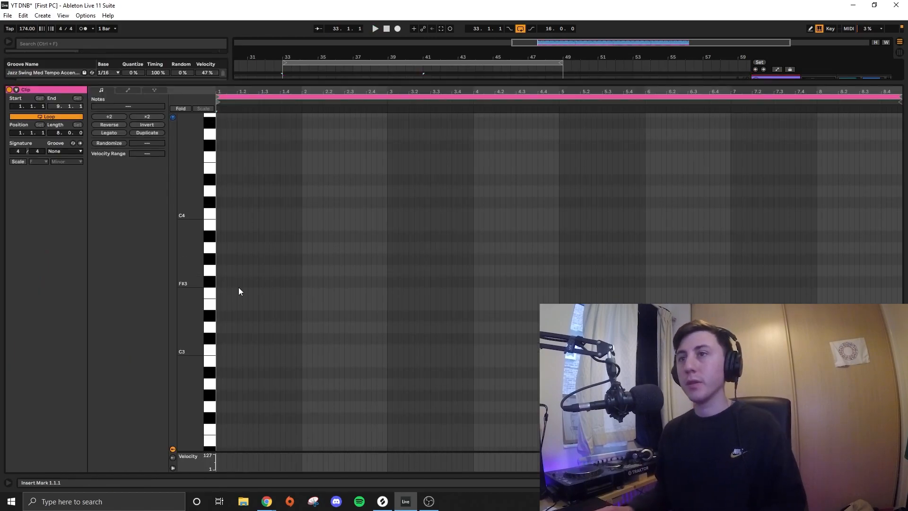
scroll(250, 271, "down", 5)
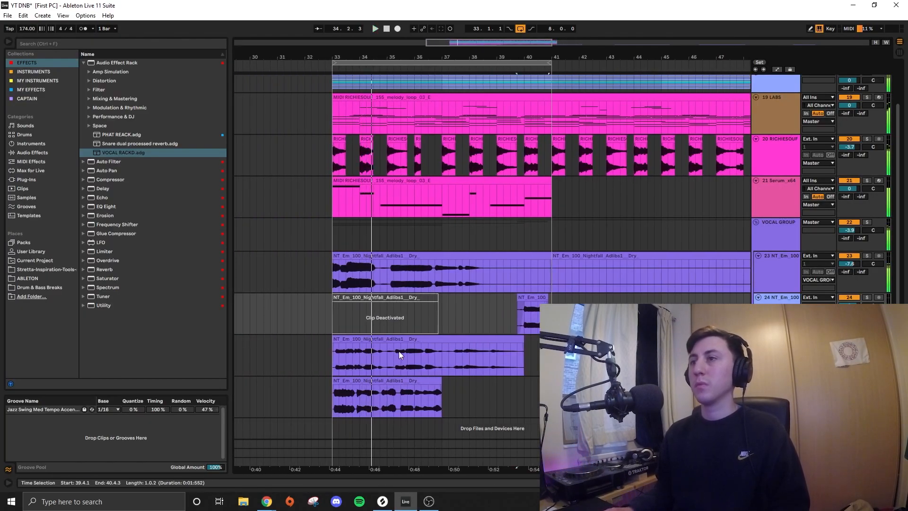
Stop playback and delete the vocal clip from bar 33 to 41 on the first track inside VOCAL GROUP
left_click(402, 257)
key("space")
key("Delete")
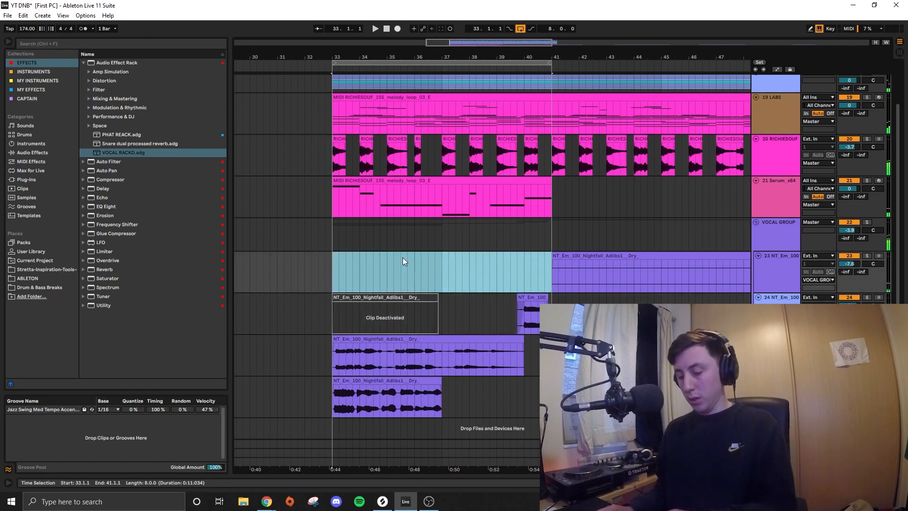
Delete the vocal clip from bar 41 on the first VOCAL GROUP track and the adlib clip from bar 33 to 40 two tracks below
left_click(616, 260)
key("Delete")
left_click(452, 340)
key("Delete")
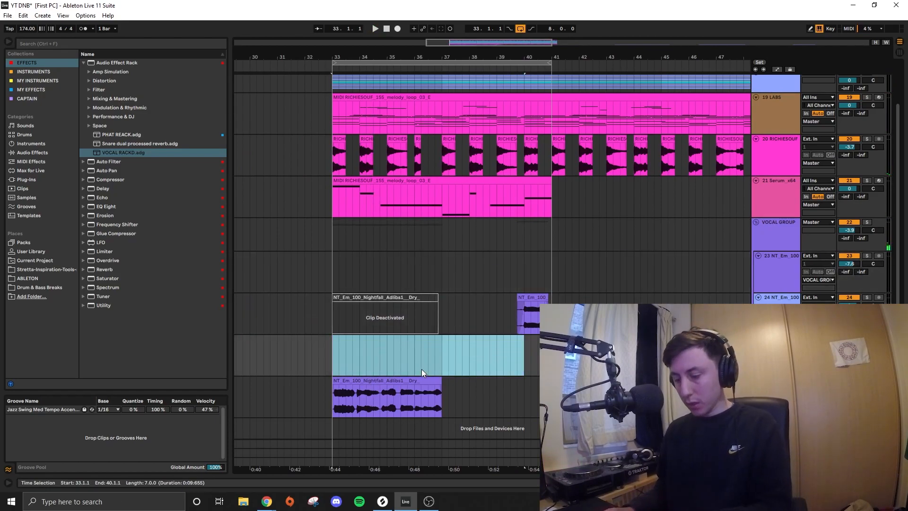
Audition the four-bar adlib clip starting at bar 33 on the lowest vocal track
left_click(417, 378)
key("space")
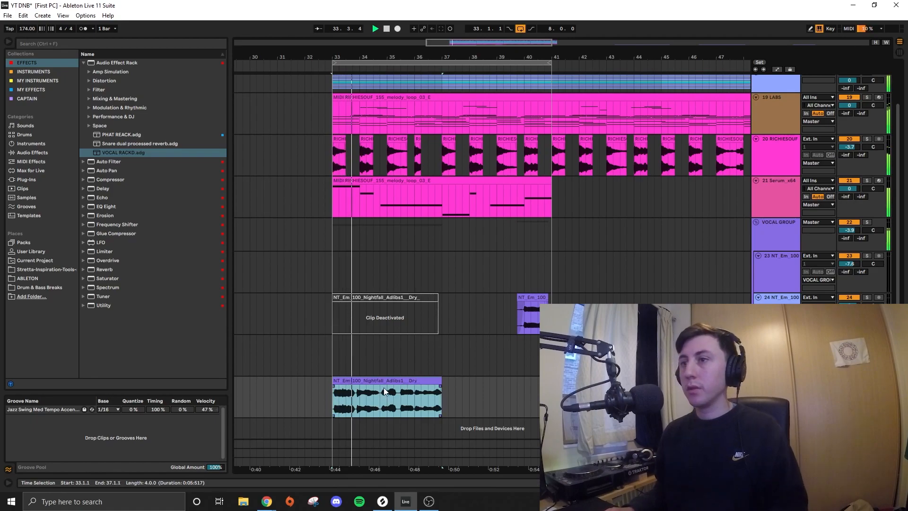
scroll(326, 398, "up", 3, "ctrl")
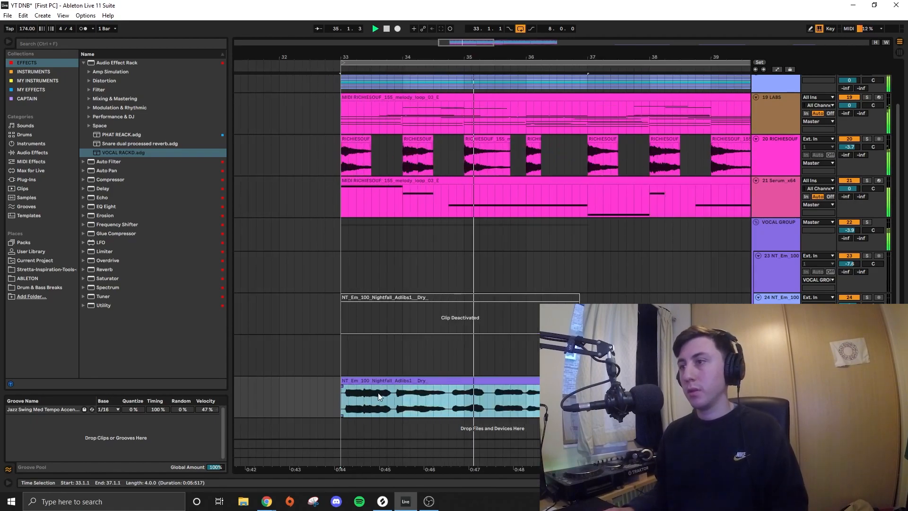
key("space")
Lower the semitone transposition of the Nightfall adlib clip
scroll(341, 388, "up", 5, "ctrl")
left_click_drag(330, 383, 299, 382)
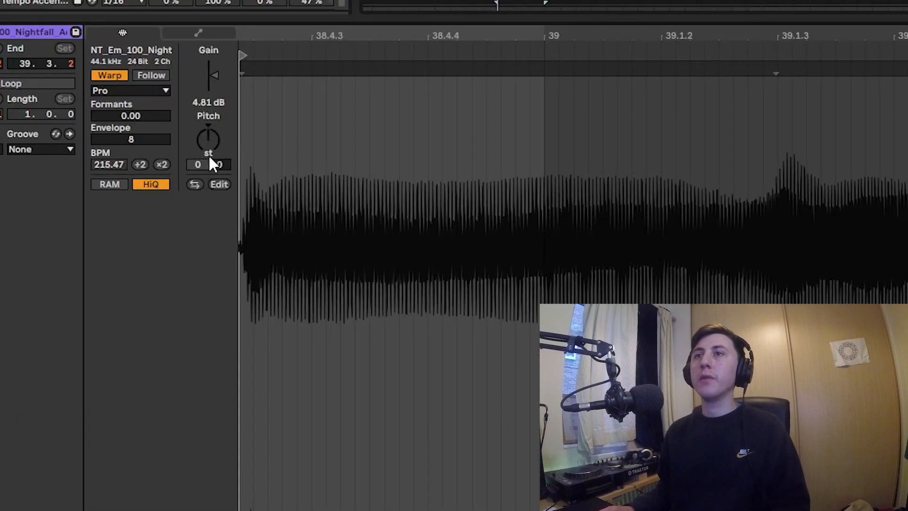
left_click_drag(199, 164, 199, 180)
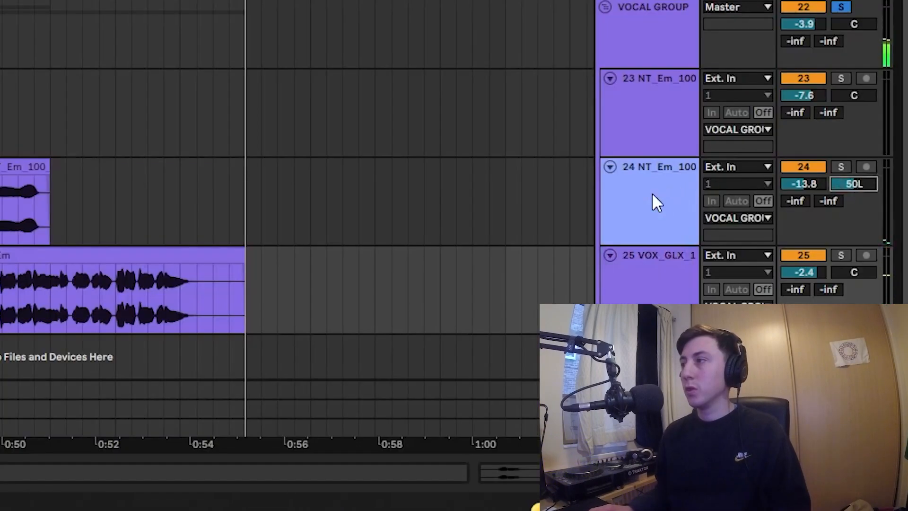
Duplicate the left-panned adlib track 24 and pan the copy to 50R
left_click(774, 302)
key("ctrl+d")
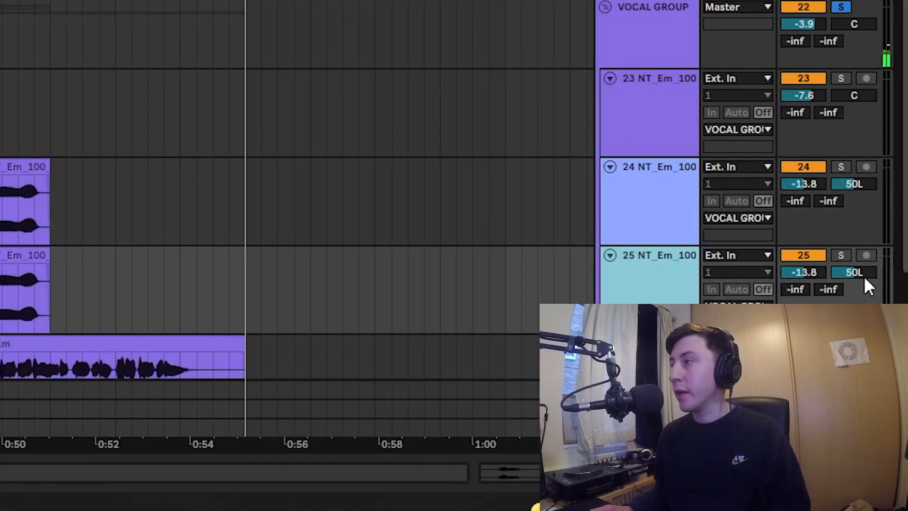
left_click_drag(866, 277, 866, 253)
Group the two adlib tracks panned 50L and 50R and rename the group with a name beginning EXTERNAL VO
left_click(638, 186)
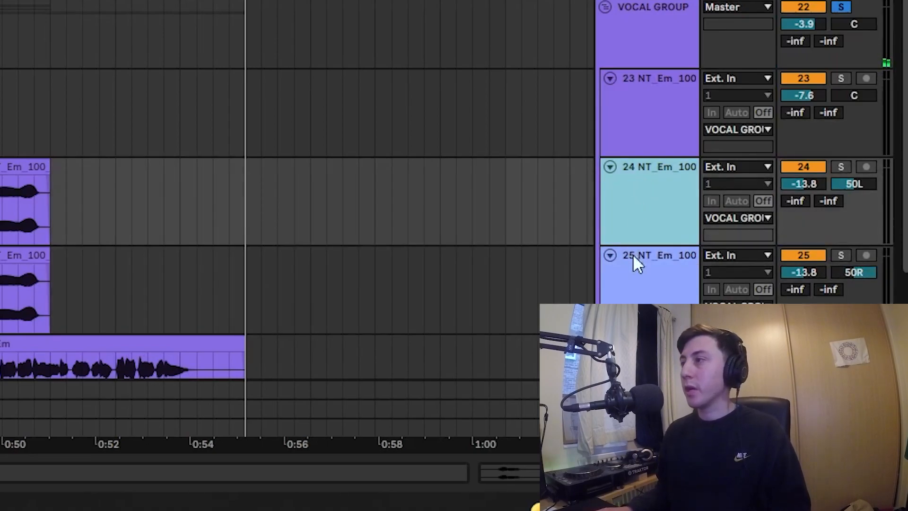
left_click(633, 254, "shift")
key("ctrl+g")
left_click(649, 172, "shift")
key("ctrl+r")
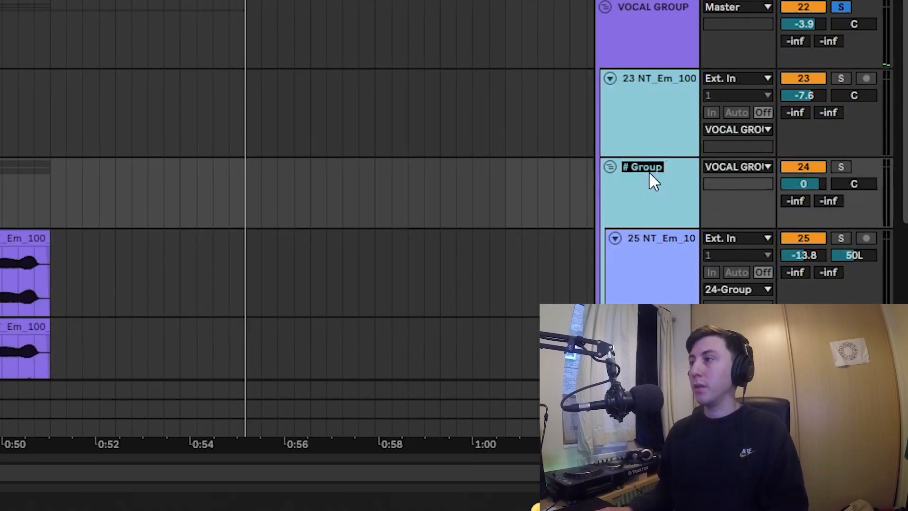
key("Return")
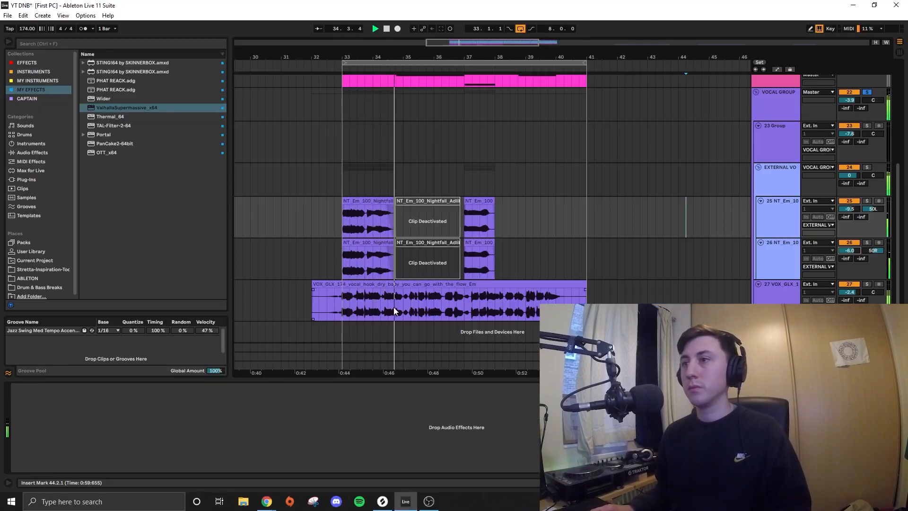
Mark a short phrase of the VOX_GLX vocal hook and move the two hook snippets on track 28 to start at 34.2.1
left_click_drag(389, 308, 399, 308)
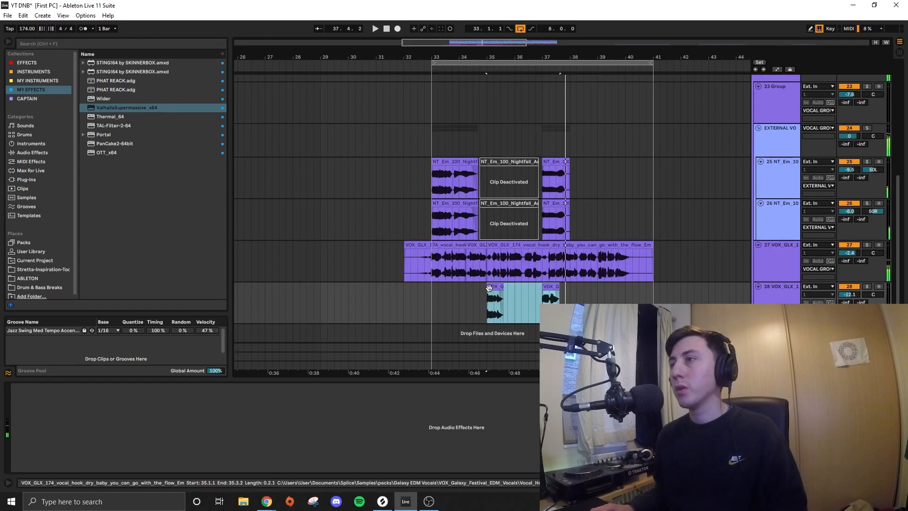
left_click(472, 290)
left_click_drag(472, 290, 472, 291)
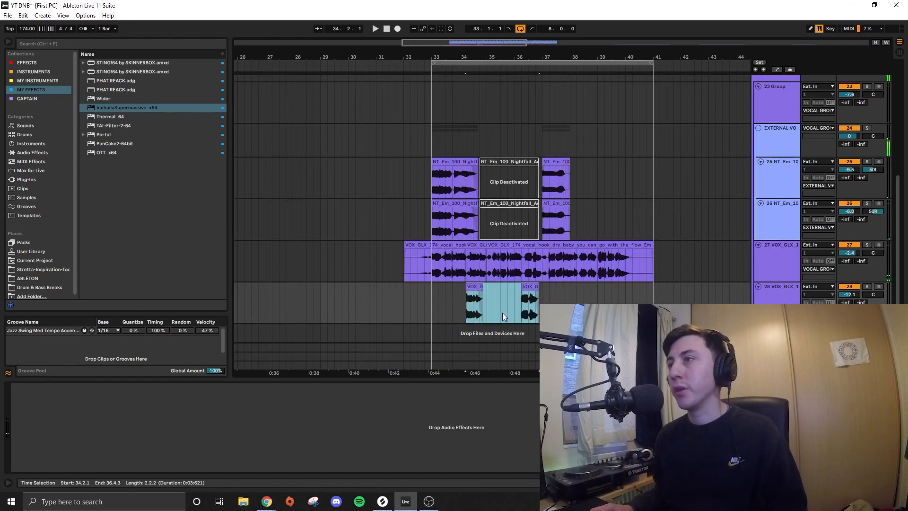
left_click(502, 314)
scroll(493, 302, "up", 2)
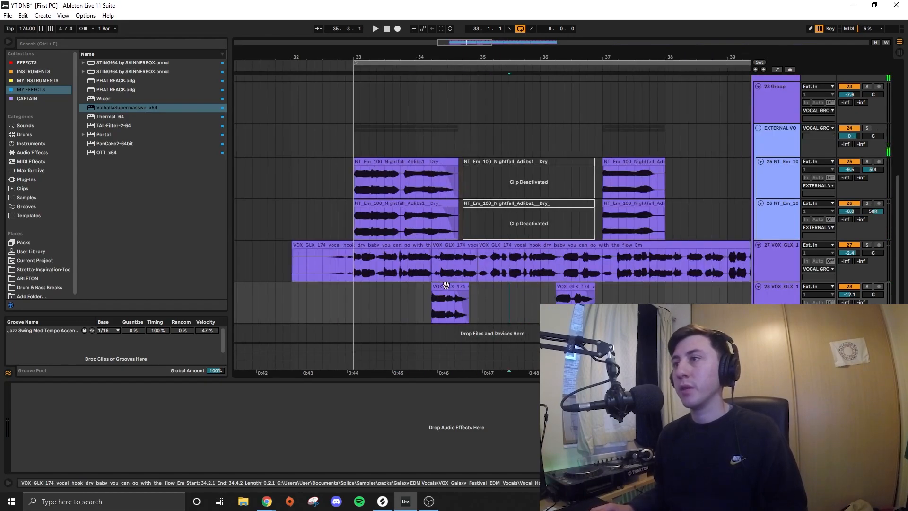
Shift both hook snippets on track 28 slightly later so the first one starts at 34.2.3
left_click(450, 286)
left_click(576, 287, "shift")
left_click_drag(575, 287, 583, 287)
left_click(794, 300)
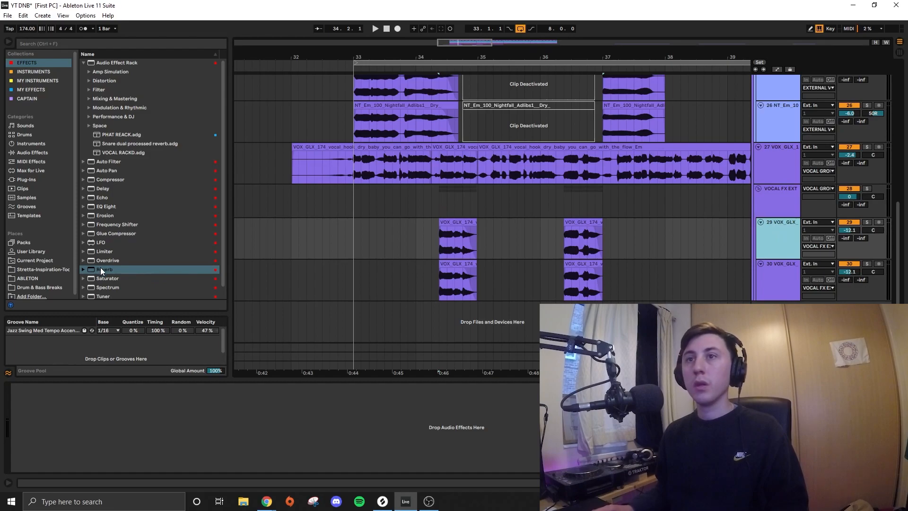
Load Reverb onto the upper track in the VOCAL FX EXT group and rename that track REVERB VOX
left_click_drag(105, 269, 138, 412)
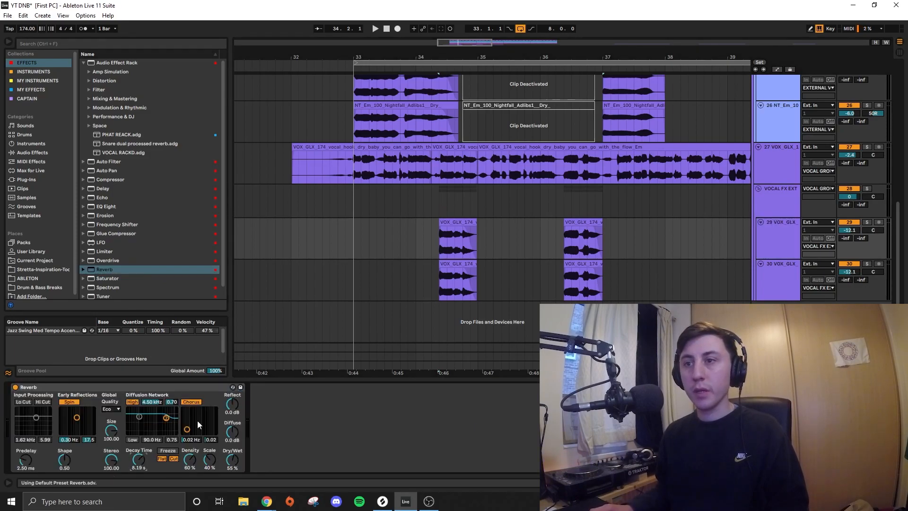
left_click(779, 235)
key("ctrl+r")
type("REVERB VOX")
Lower the REVERB VOX volume to -17.6 dB and load Echo onto the vocal snippet track below it
left_click_drag(848, 231, 849, 238)
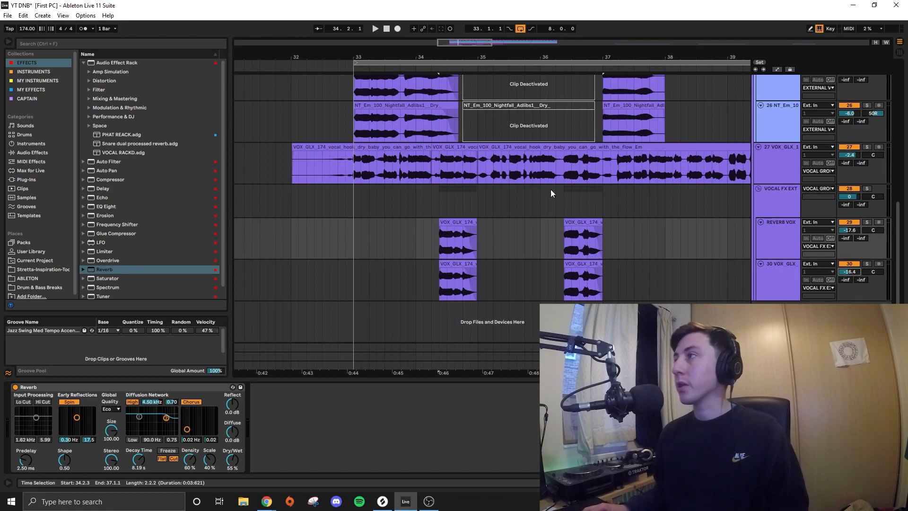
left_click(788, 277)
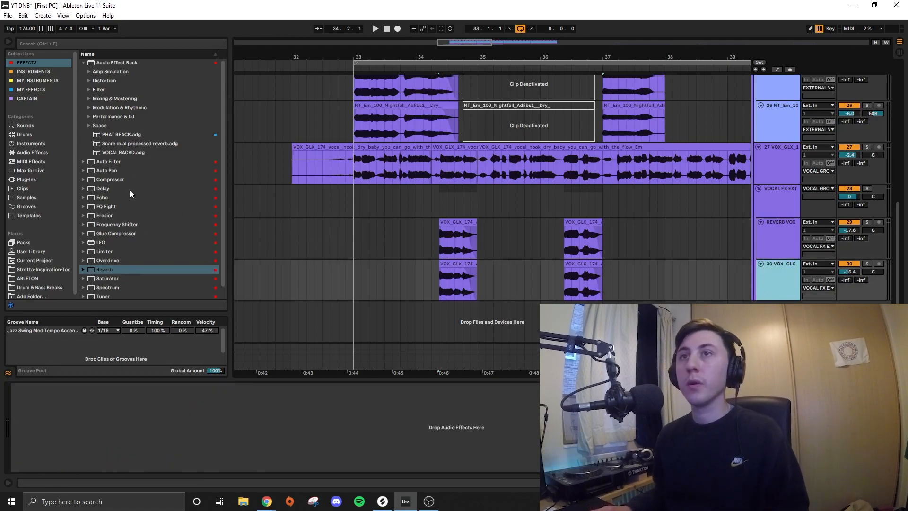
left_click_drag(103, 198, 190, 390)
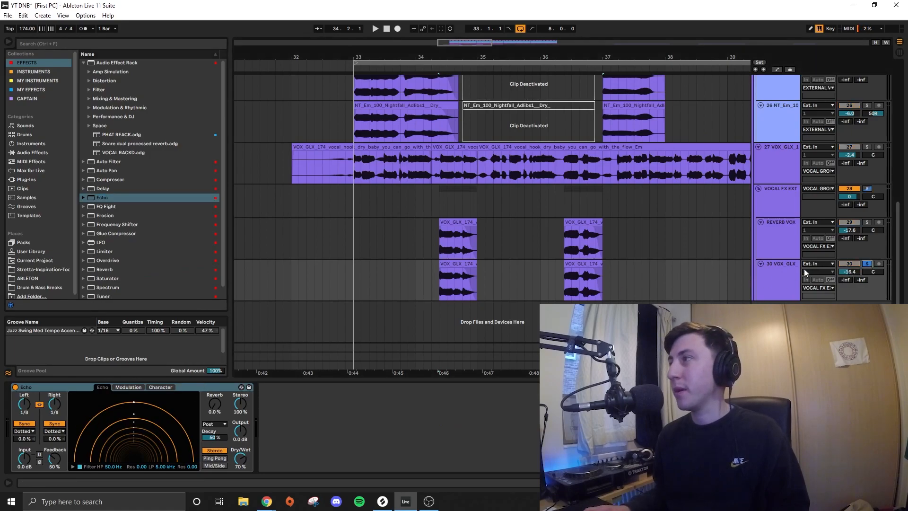
Play the first snippet on track 30 and set Echo's left and right delay times to 1/2
left_click(452, 264)
key("space")
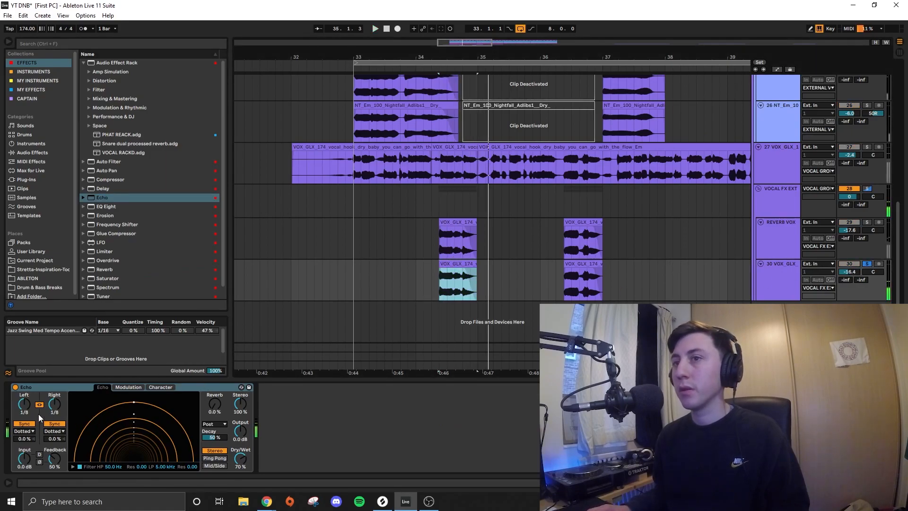
left_click_drag(54, 405, 54, 392)
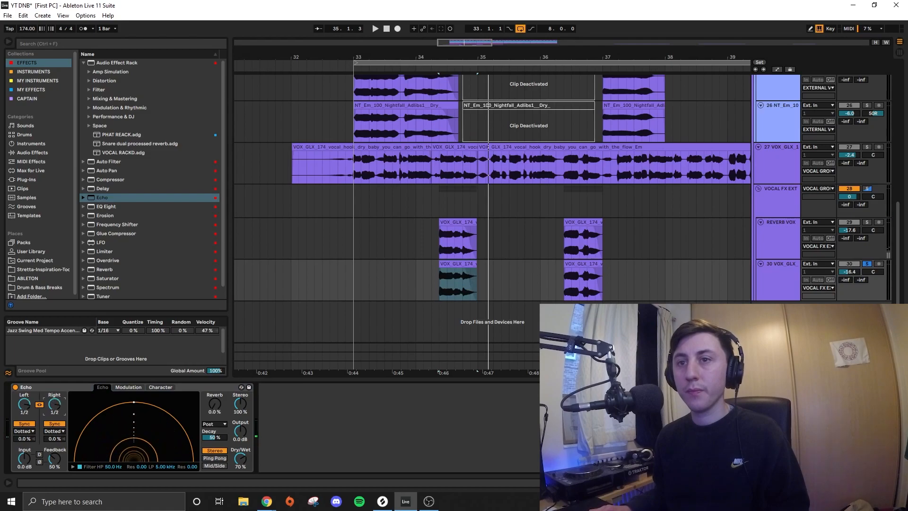
key("space")
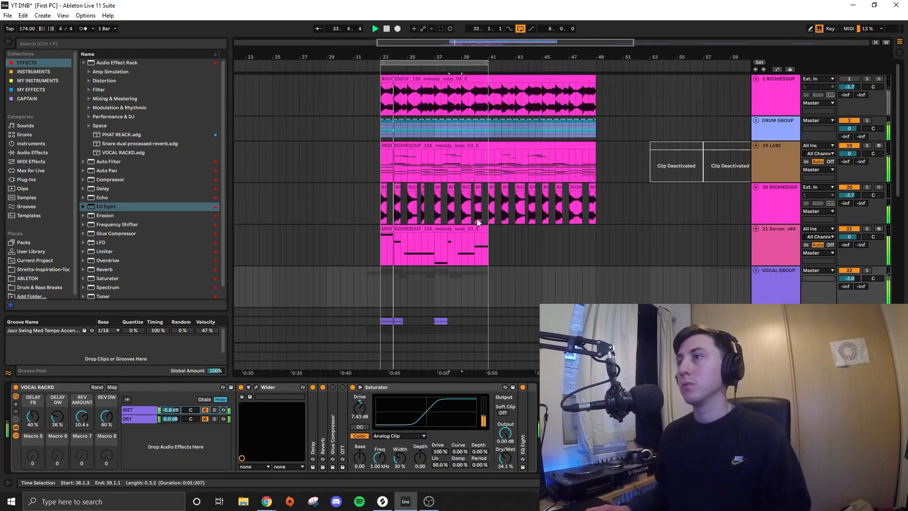
Stop playback and rename the 19 LABS track KEYS
scroll(424, 242, "down", 3)
scroll(479, 243, "up", 3)
key("space")
left_click(777, 166)
type("KEYS")
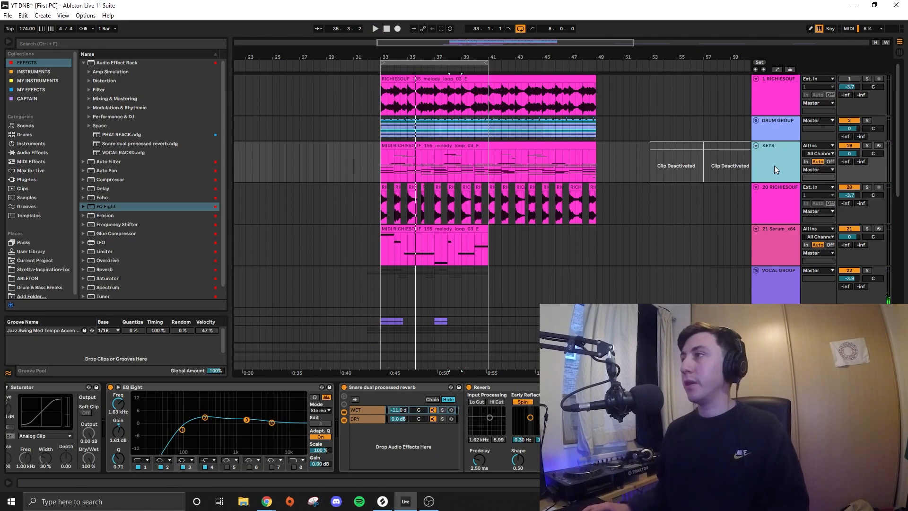
key("ctrl+d")
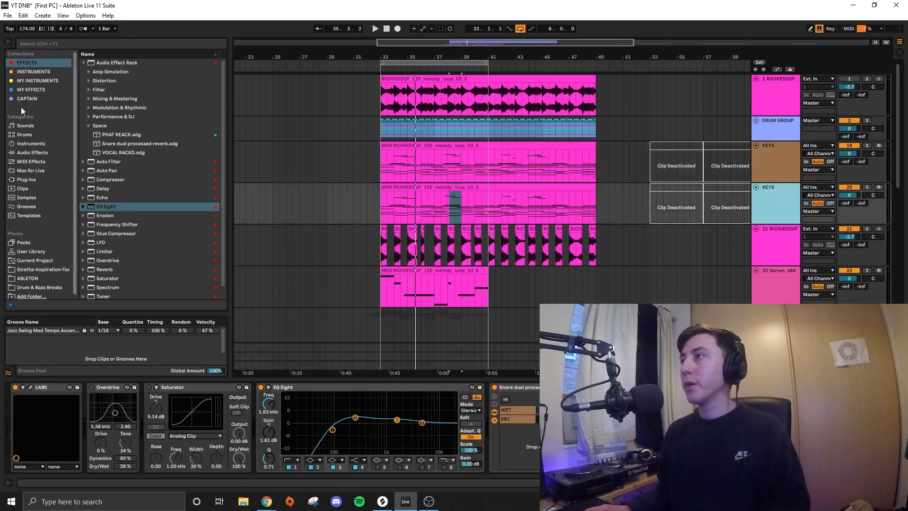
left_click(31, 80)
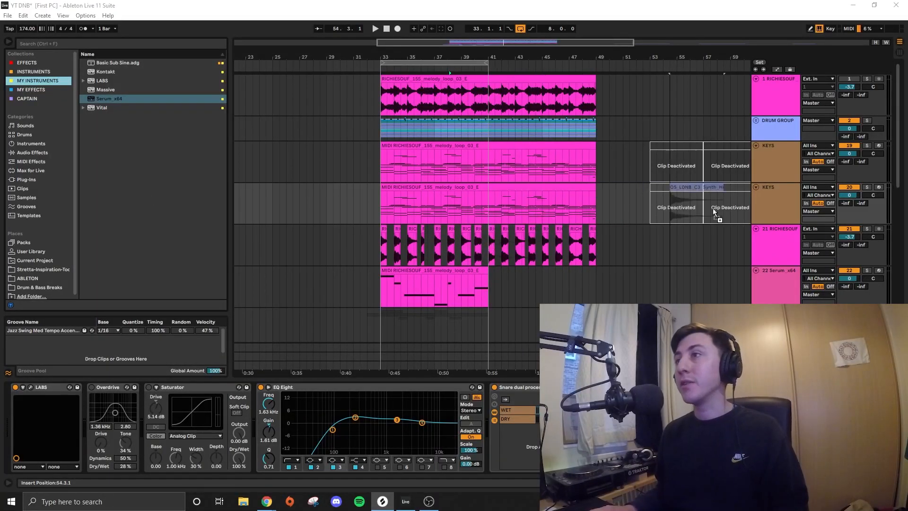
scroll(478, 159, "right", 1)
left_click(784, 203)
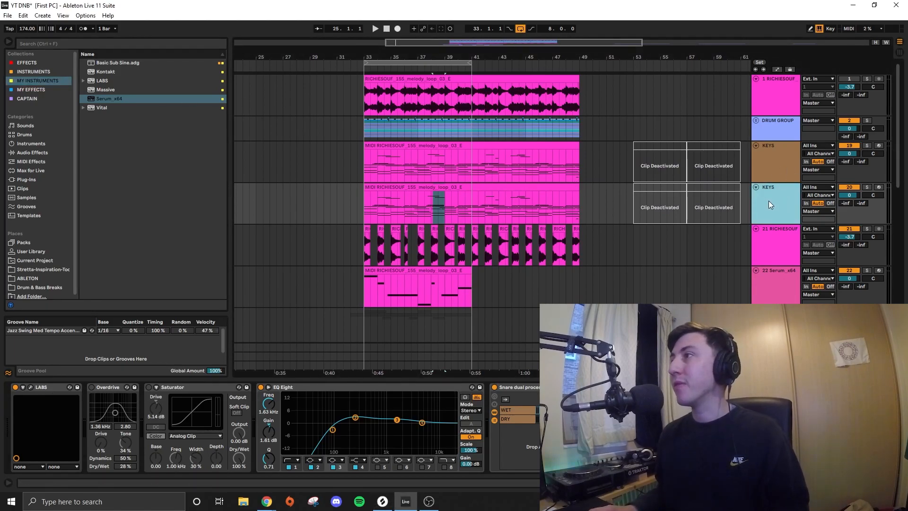
left_click(648, 387)
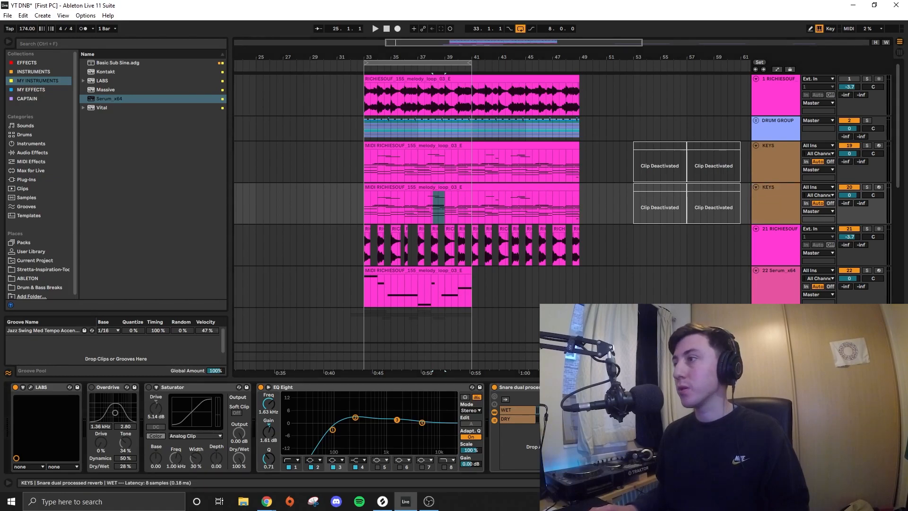
key("Delete")
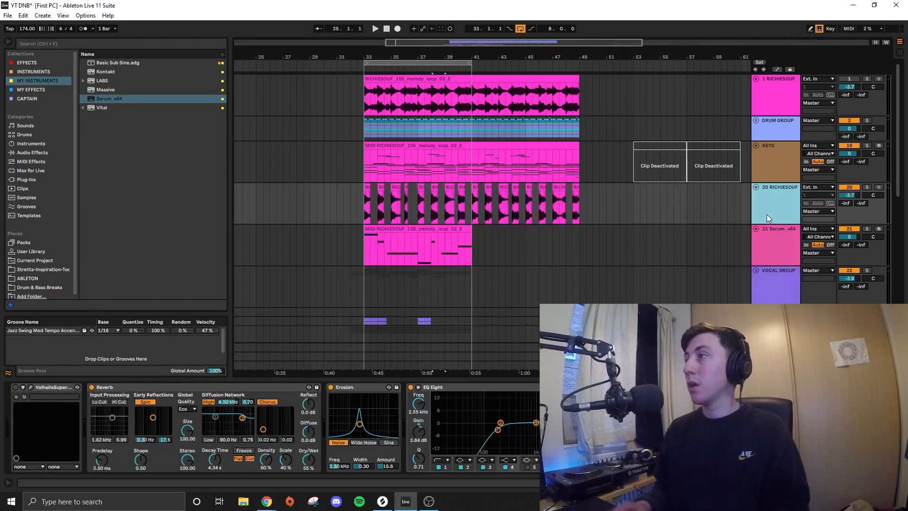
Insert a new MIDI track below KEYS and load Sampler onto it
left_click(785, 152)
key("ctrl+shift+t")
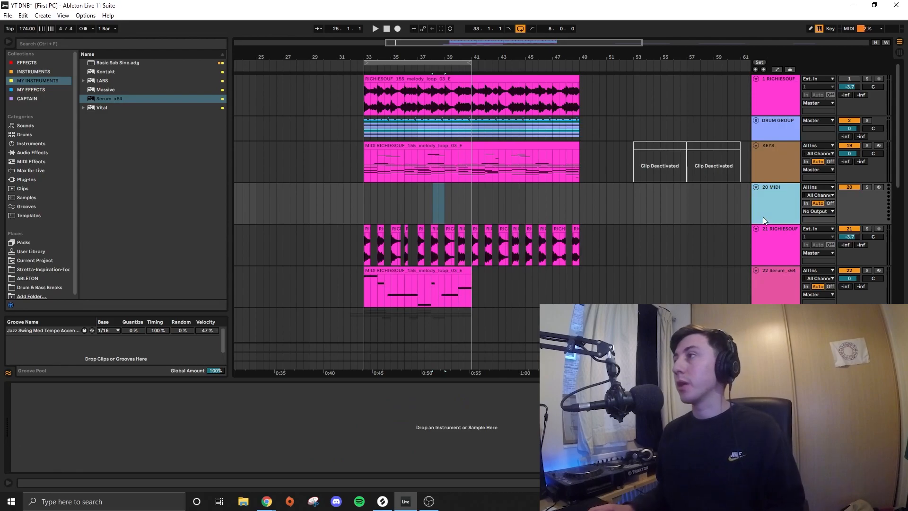
left_click(41, 63)
left_click(40, 72)
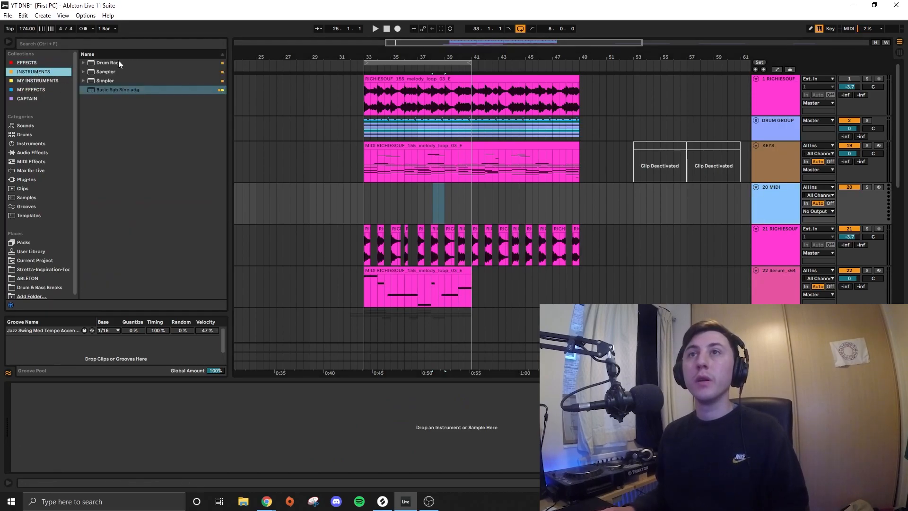
left_click_drag(106, 71, 166, 429)
Load the OS_LDNB_C3_Synth_Hit_8 sample into Sampler and add Tuner after it
left_click_drag(152, 487, 148, 397)
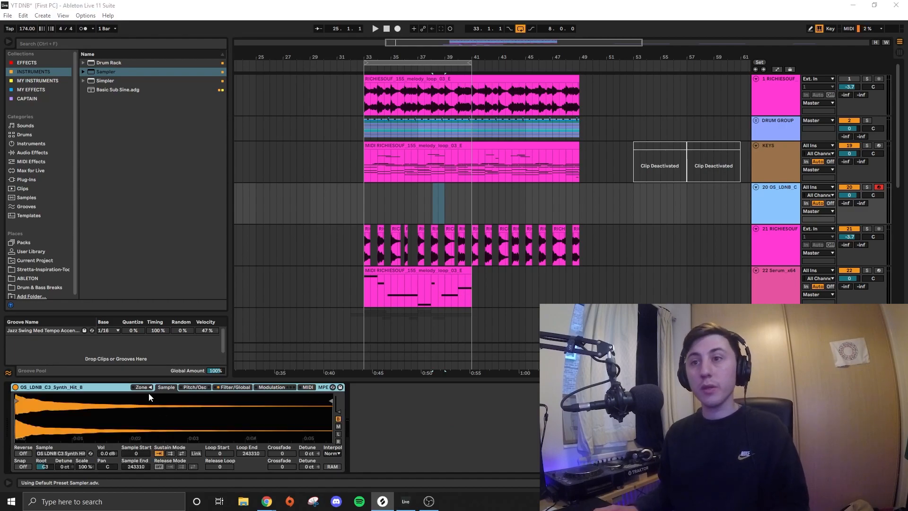
left_click(28, 62)
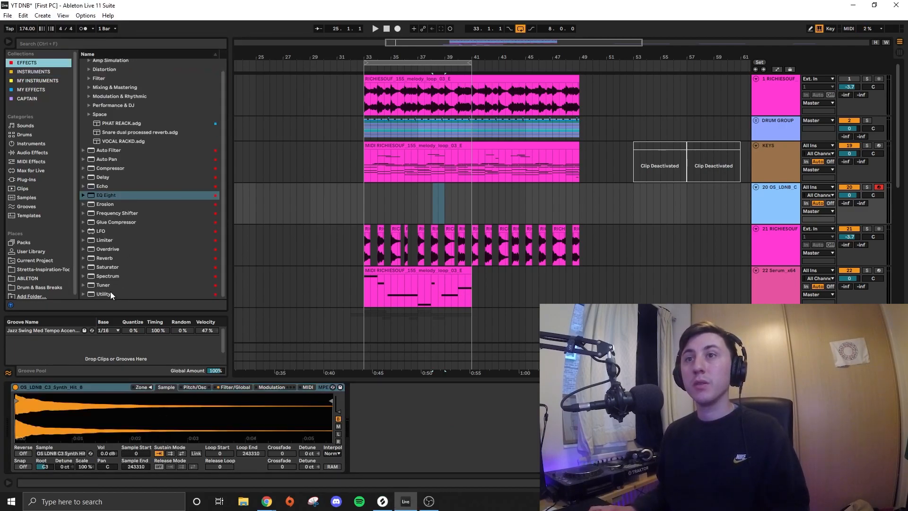
left_click_drag(112, 285, 212, 295)
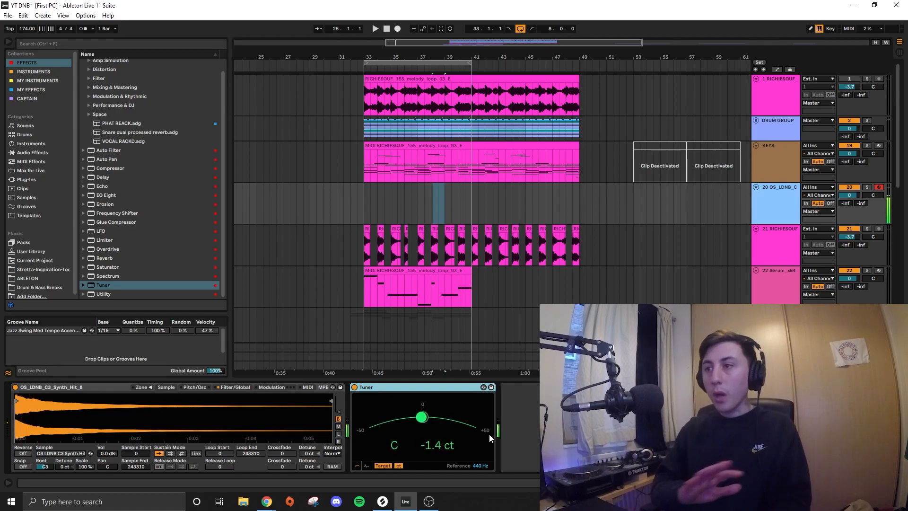
Copy the KEYS MIDI clip onto the synth hit track and delete all its notes below C4, keeping the upper melody
left_click_drag(415, 153, 421, 190, "ctrl")
double_click(420, 190)
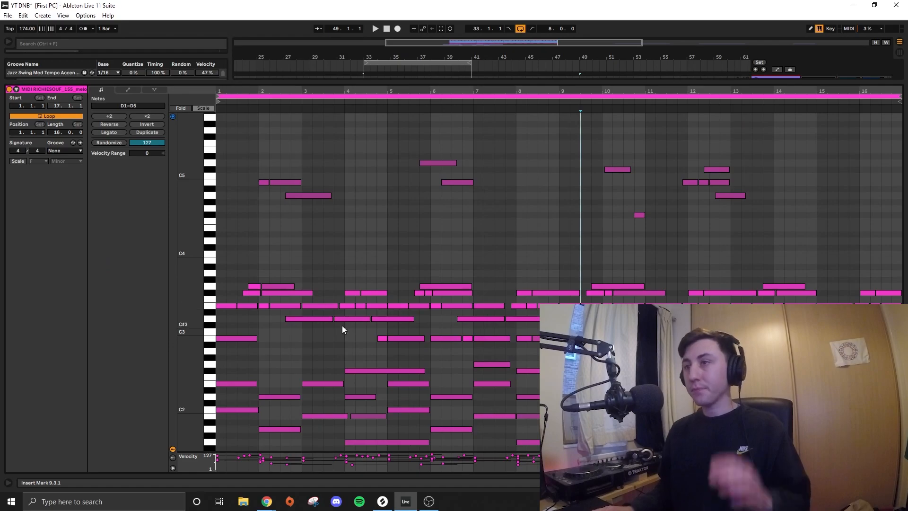
left_click_drag(212, 268, 209, 448)
scroll(342, 299, "down", 8)
key("Delete")
scroll(386, 206, "up", 9)
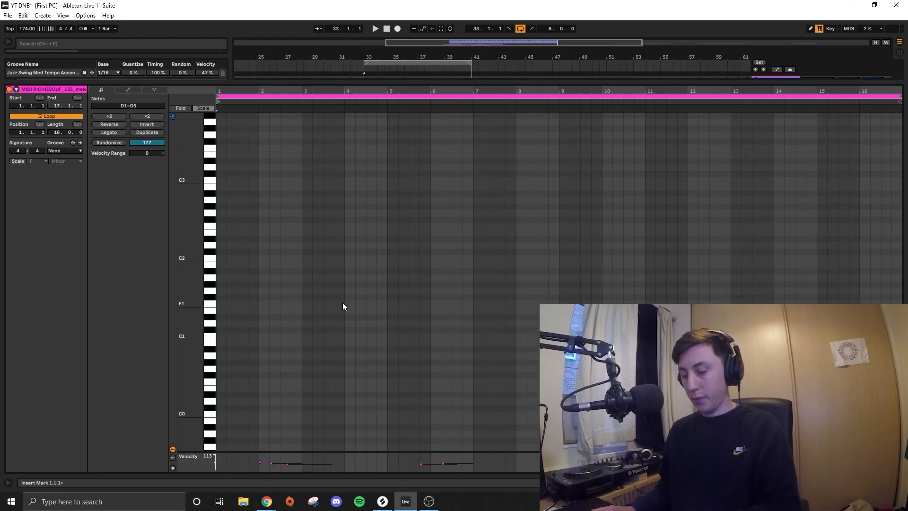
Close the note editor and show the full length of the synth hit clip in the arrangement
double_click(451, 80)
scroll(429, 254, "up", 1)
scroll(414, 230, "up", 3)
scroll(414, 187, "up", 3)
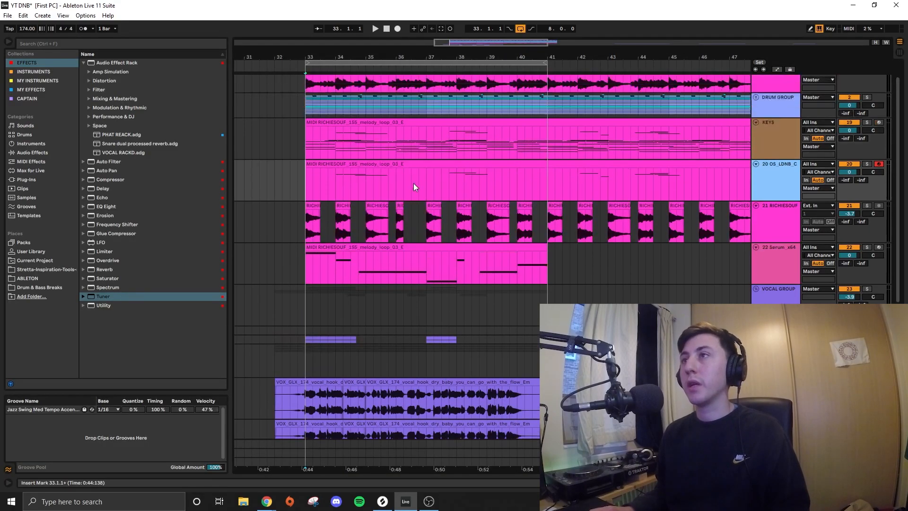
scroll(493, 180, "down", 3)
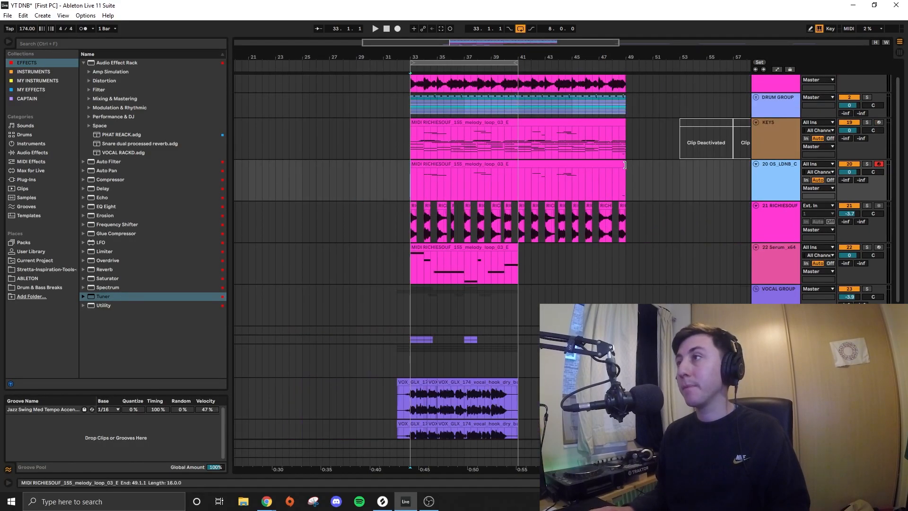
Set the synth hit Sampler's glide mode to Glide and increase its glide time
double_click(607, 169)
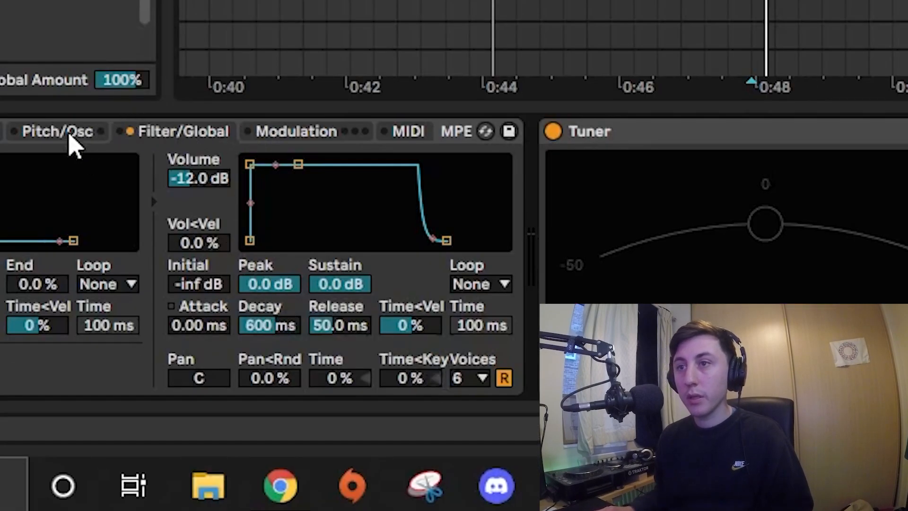
left_click(70, 135)
left_click(374, 360)
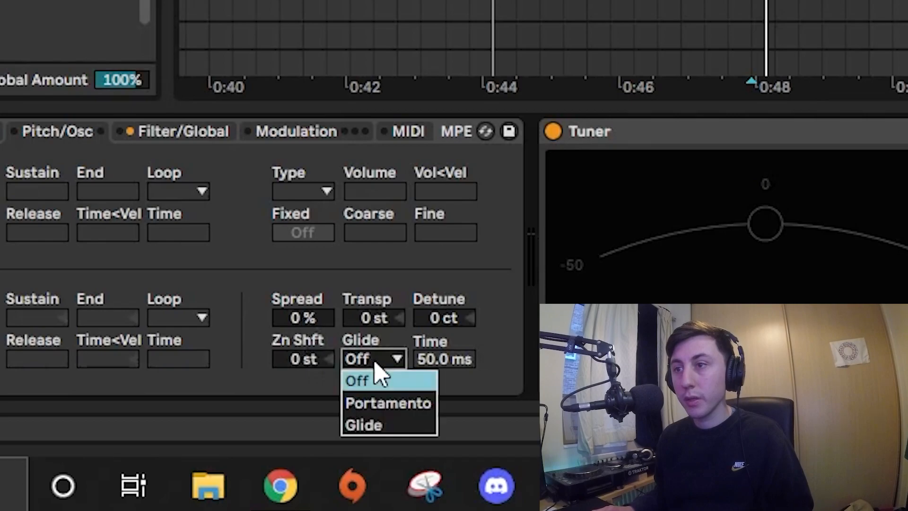
left_click(386, 430)
left_click_drag(442, 365, 442, 331)
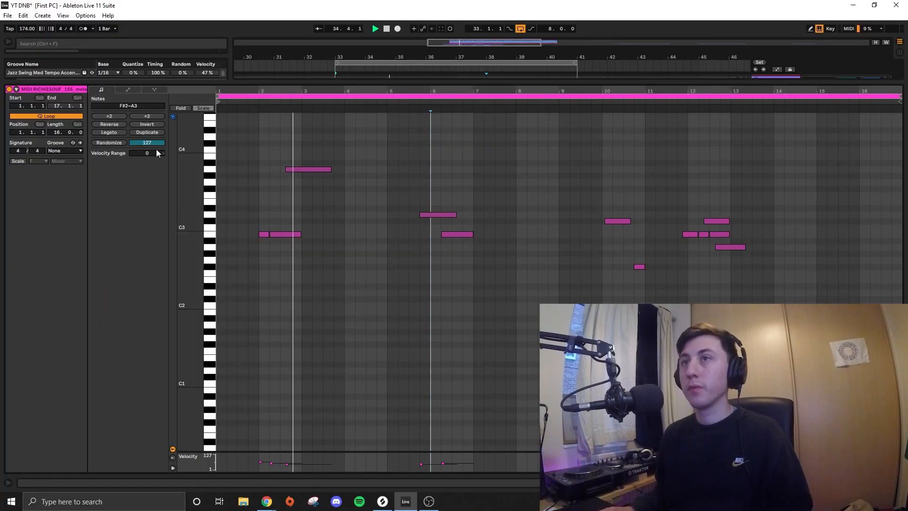
Play the synth hit melody together with the KEYS part in the arrangement
left_click(372, 82)
scroll(543, 170, "up", 4)
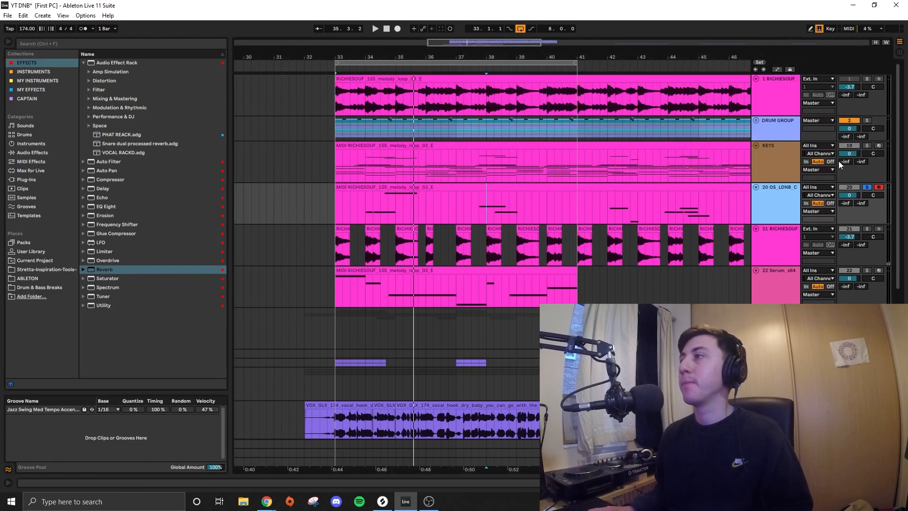
key("space")
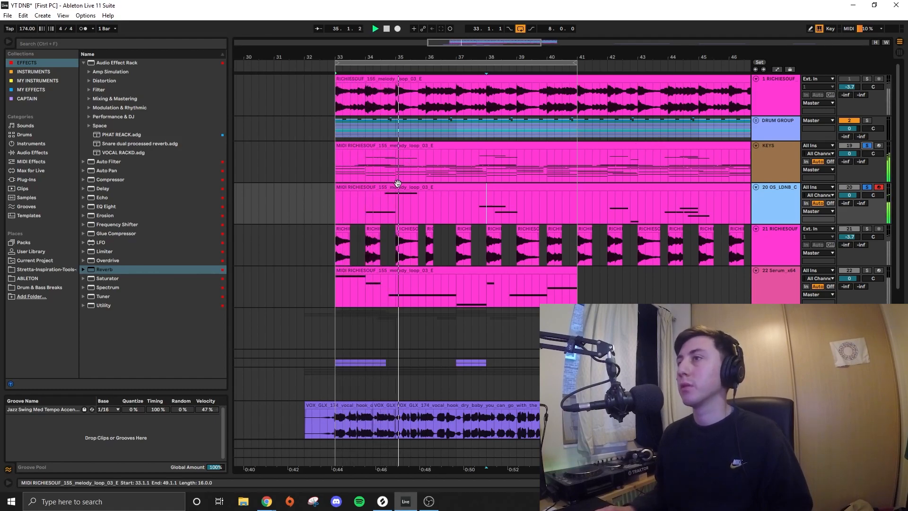
Open the synth hit clip's notes and trim the start of the short high note to the next grid line
double_click(387, 206)
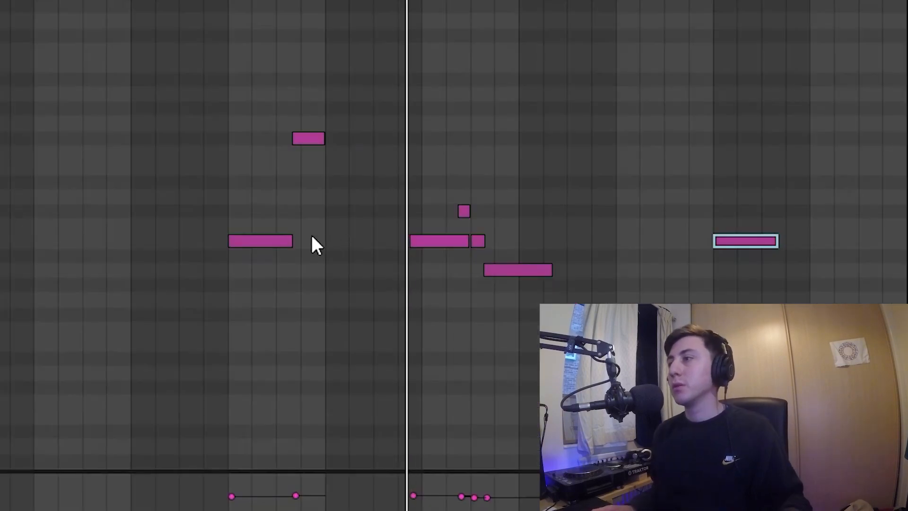
scroll(294, 175, "up", 5)
left_click_drag(286, 138, 326, 133)
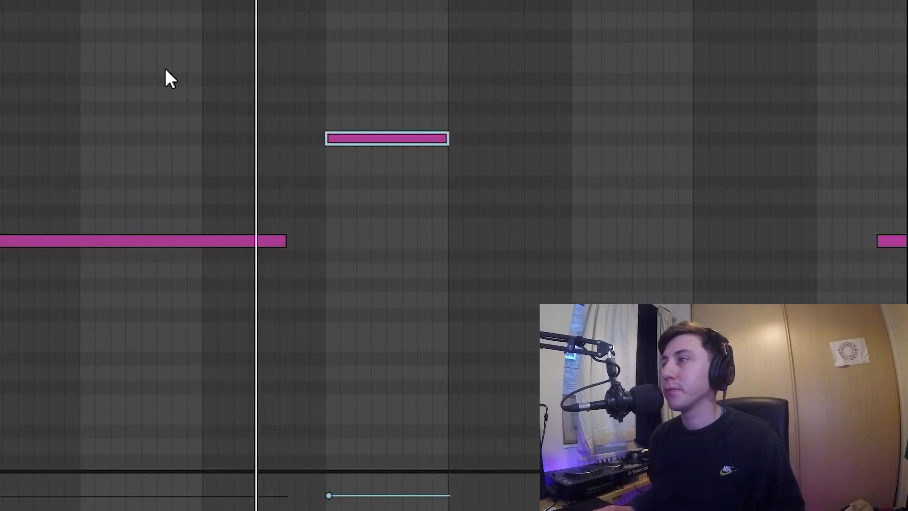
scroll(294, 111, "down", 5)
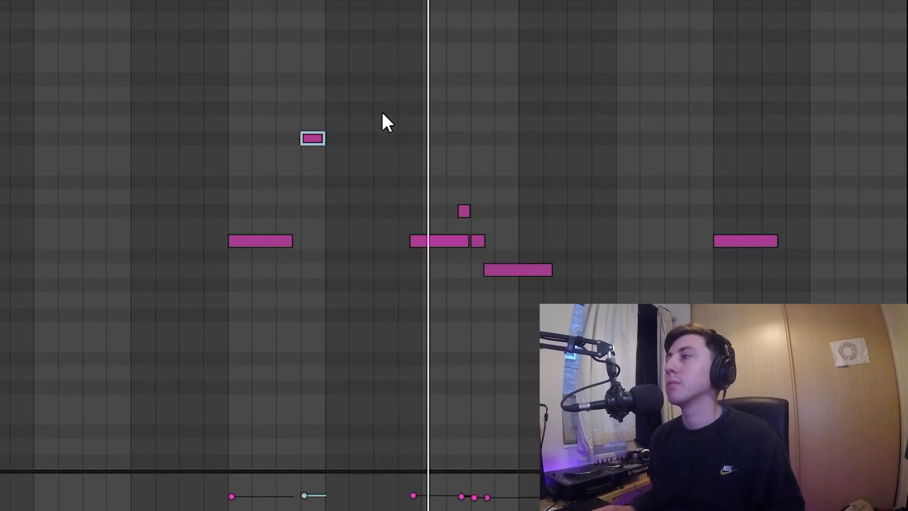
Delete the longer note and the short higher note above its end in the following phrase of the synth hit clip
left_click(447, 239)
key("Delete")
left_click(465, 211)
key("Delete")
left_click(397, 211)
Play back the edited synth hit phrase to check the remaining notes
key("ctrl+a")
key("space")
scroll(576, 194, "up", 2)
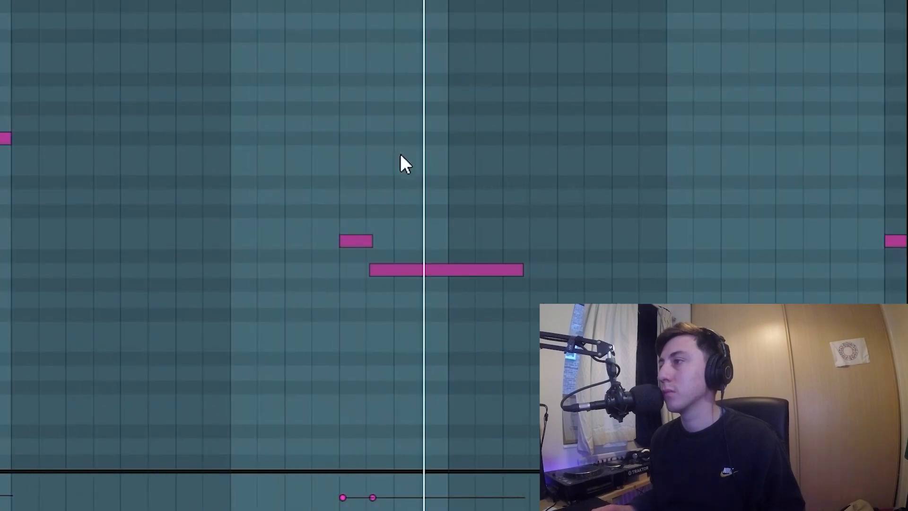
left_click(360, 135)
scroll(564, 183, "down", 2)
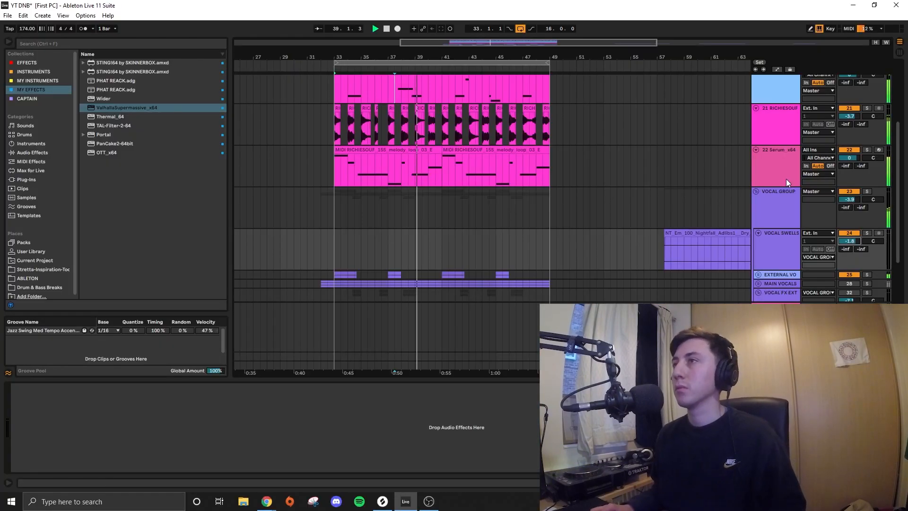
Review the VOCAL GROUP's effect chain and the vocal tracks it contains
left_click(767, 205)
left_click(755, 190)
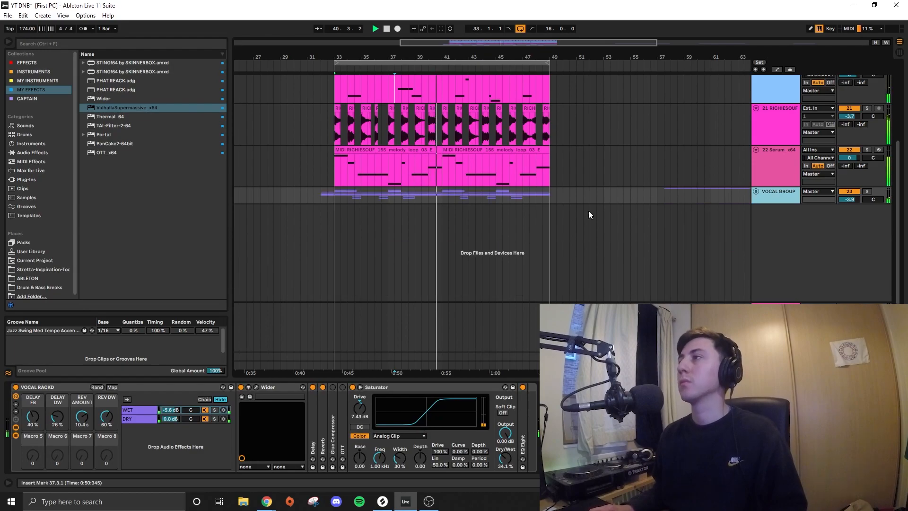
scroll(653, 201, "up", 5)
scroll(770, 199, "down", 2)
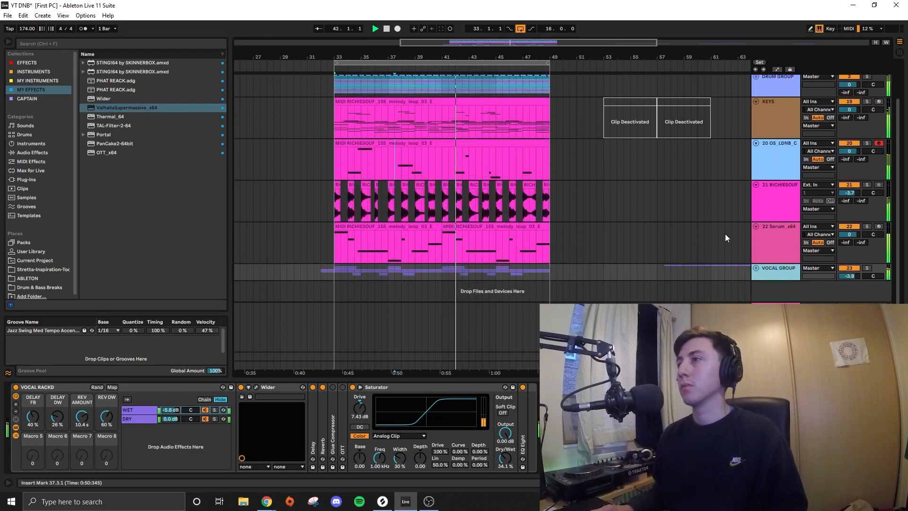
left_click(756, 268)
scroll(754, 263, "down", 5)
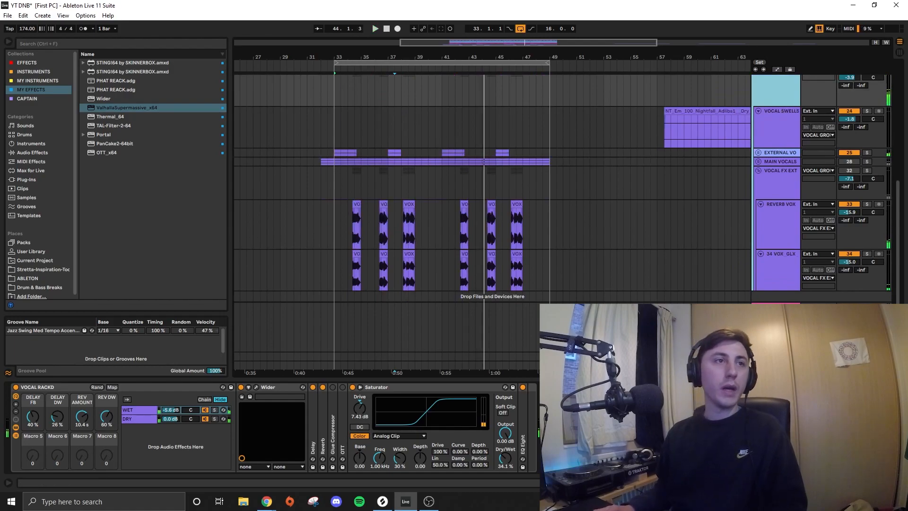
Switch to Splice in Chrome and filter the dry drum and bass vocals in E by adlib instead of female
key("alt+Tab")
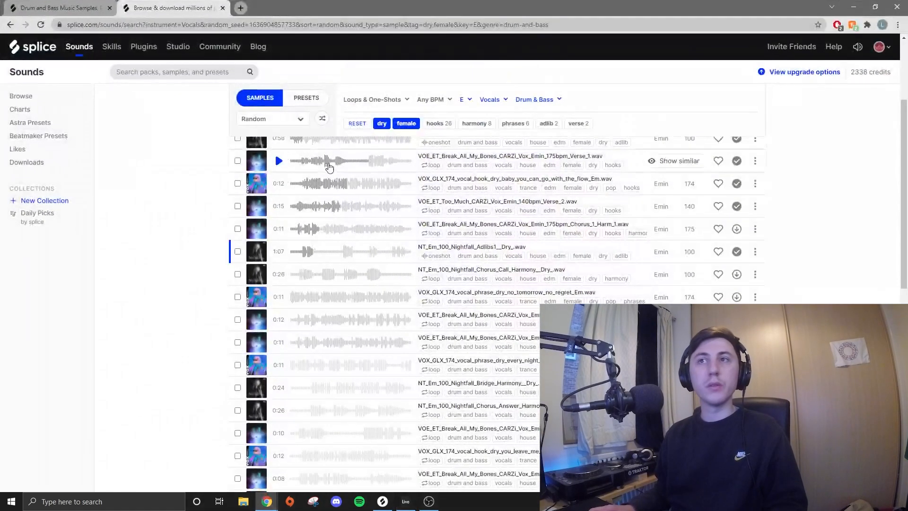
scroll(303, 190, "up", 2)
left_click(407, 140)
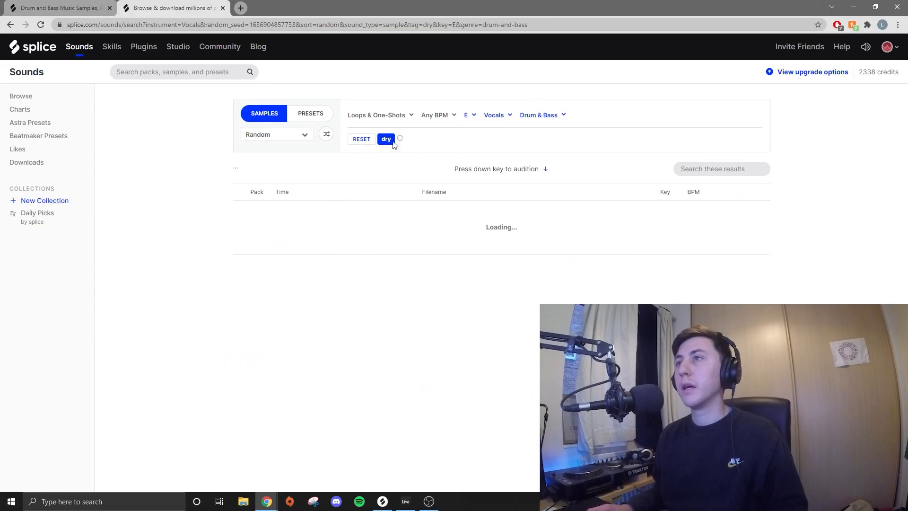
left_click(521, 140)
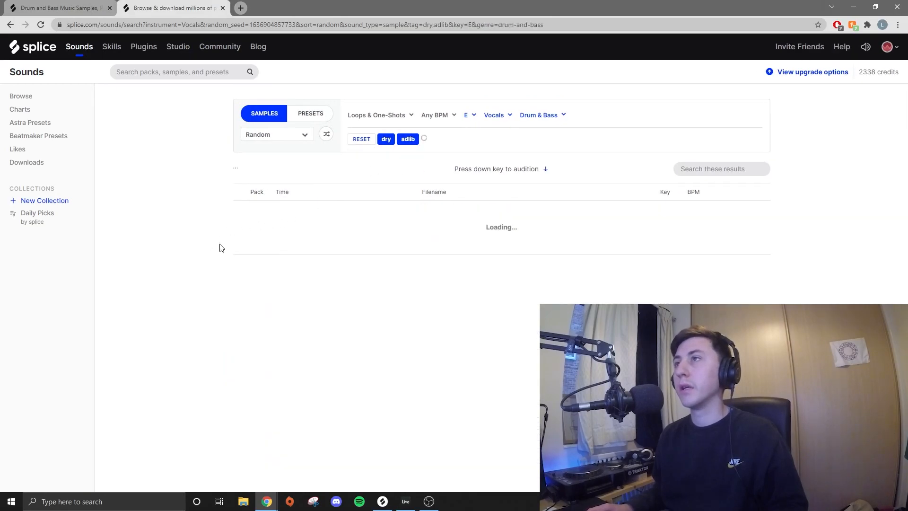
Switch back to Ableton Live and replace bars 41 to 49 of both VOCAL FX EXT tracks with a duplicate of bars 33 to 41
key("alt+Tab")
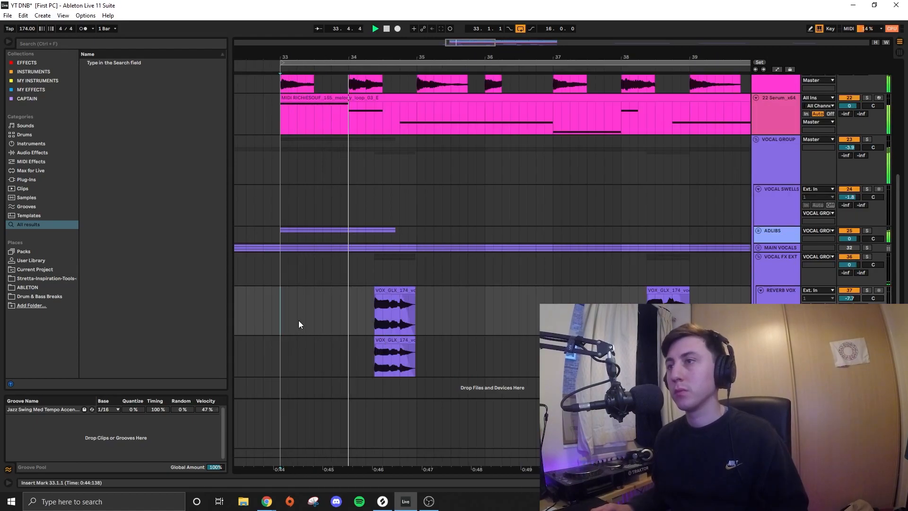
scroll(462, 299, "down", 3)
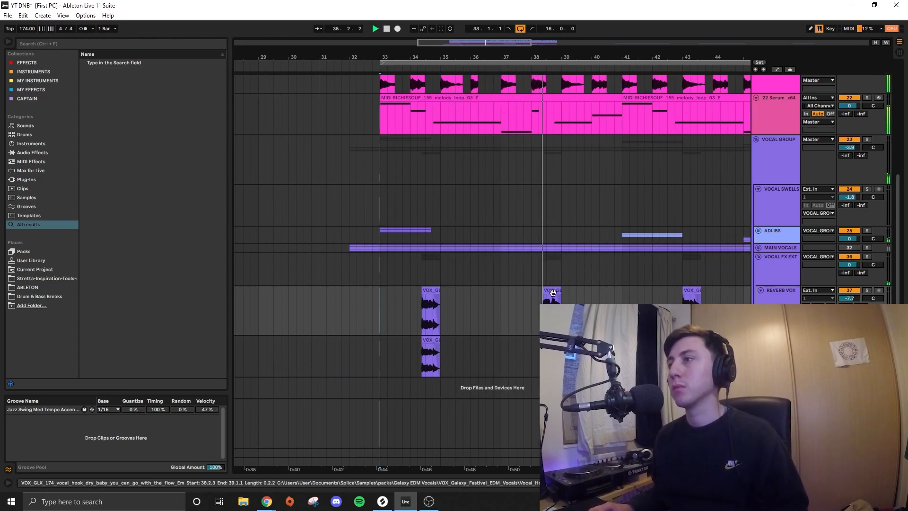
scroll(617, 295, "down", 3)
left_click_drag(618, 294, 726, 355)
key("Delete")
left_click_drag(612, 300, 515, 358)
key("ctrl+d")
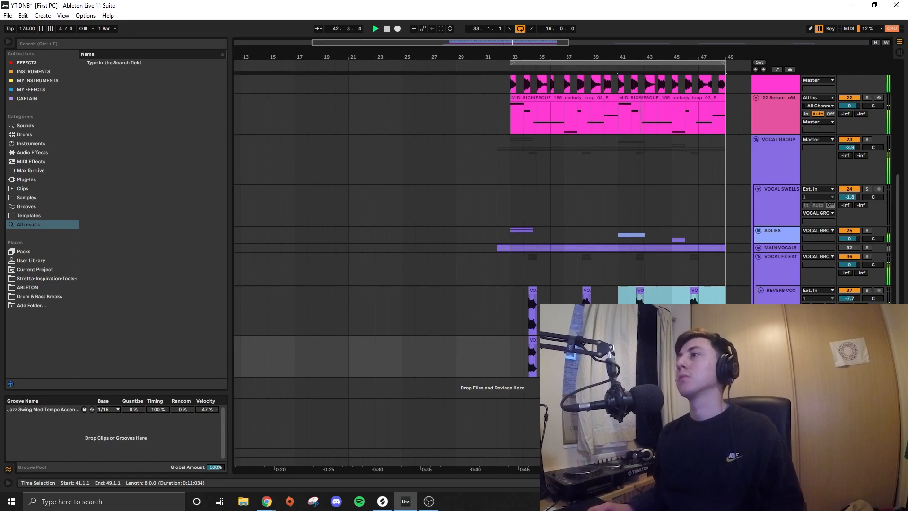